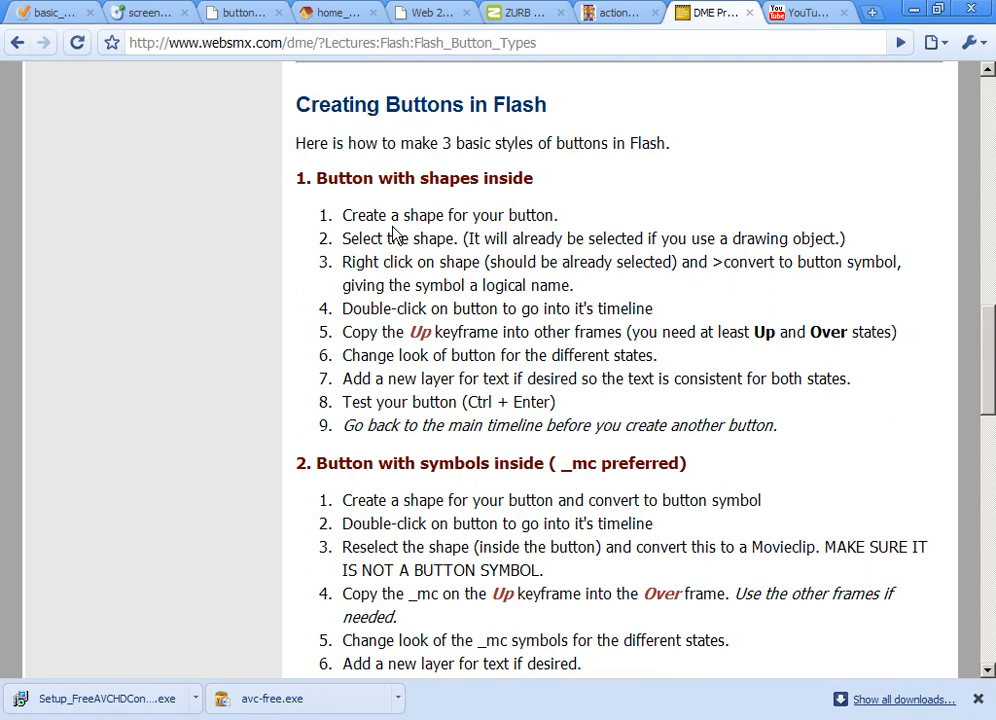
- Read the web page's instructions for making buttons with shapes, symbols and animated symbols, then switch to Flash
{"action": "scroll", "coordinate": [470, 344], "scroll_direction": "down", "scroll_amount": 2}
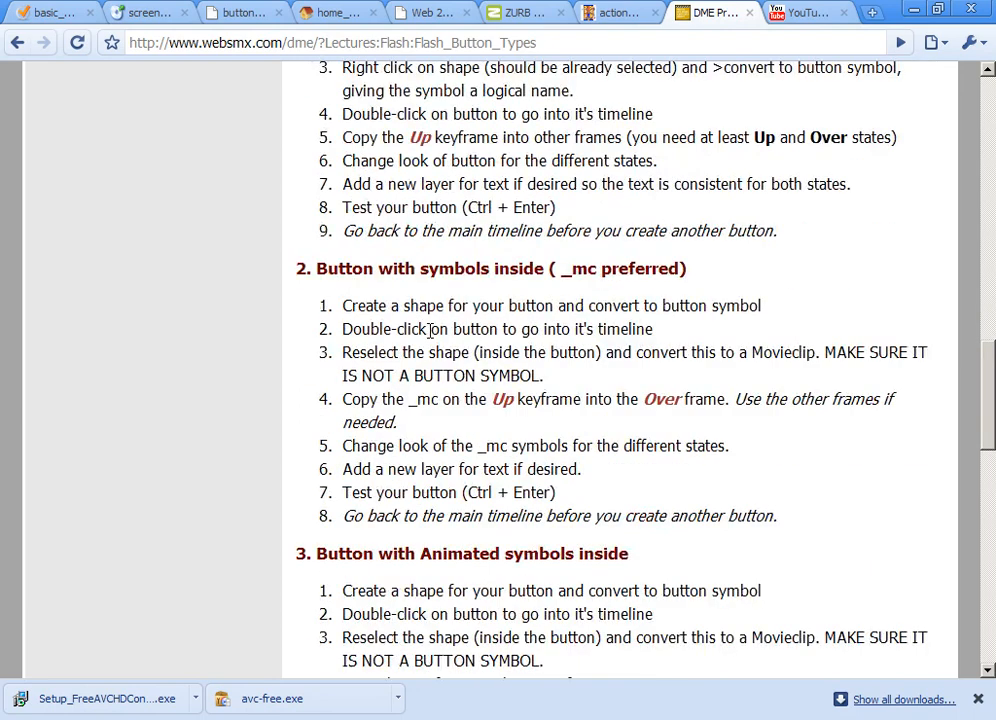
{"action": "scroll", "coordinate": [465, 420], "scroll_direction": "down", "scroll_amount": 2}
{"action": "scroll", "coordinate": [452, 470], "scroll_direction": "down", "scroll_amount": 3}
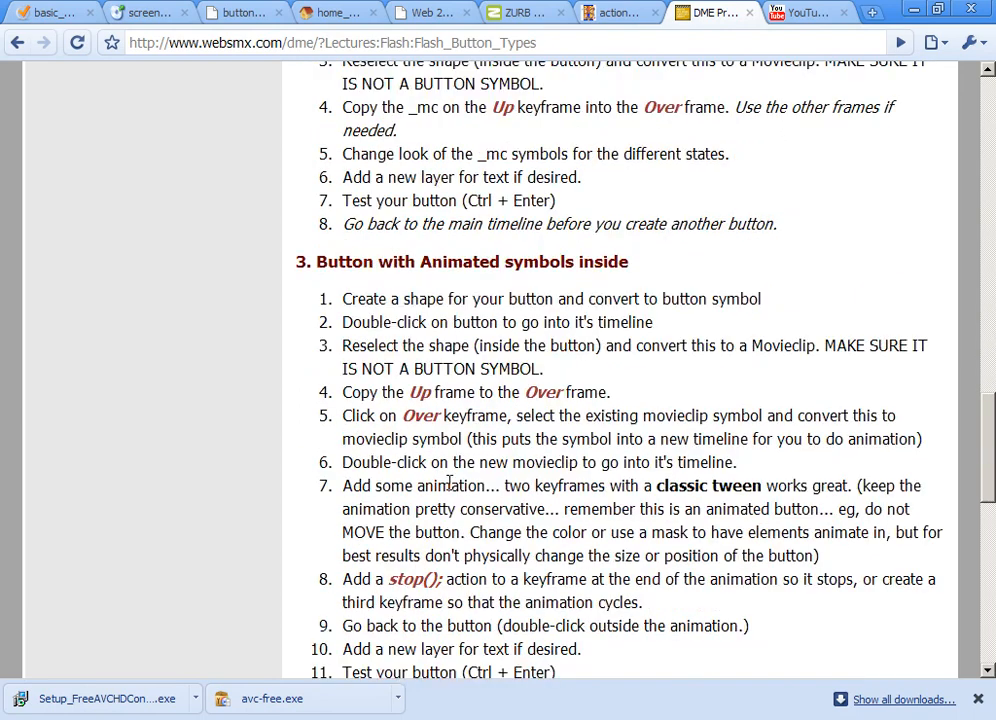
{"action": "scroll", "coordinate": [450, 483], "scroll_direction": "down", "scroll_amount": 1}
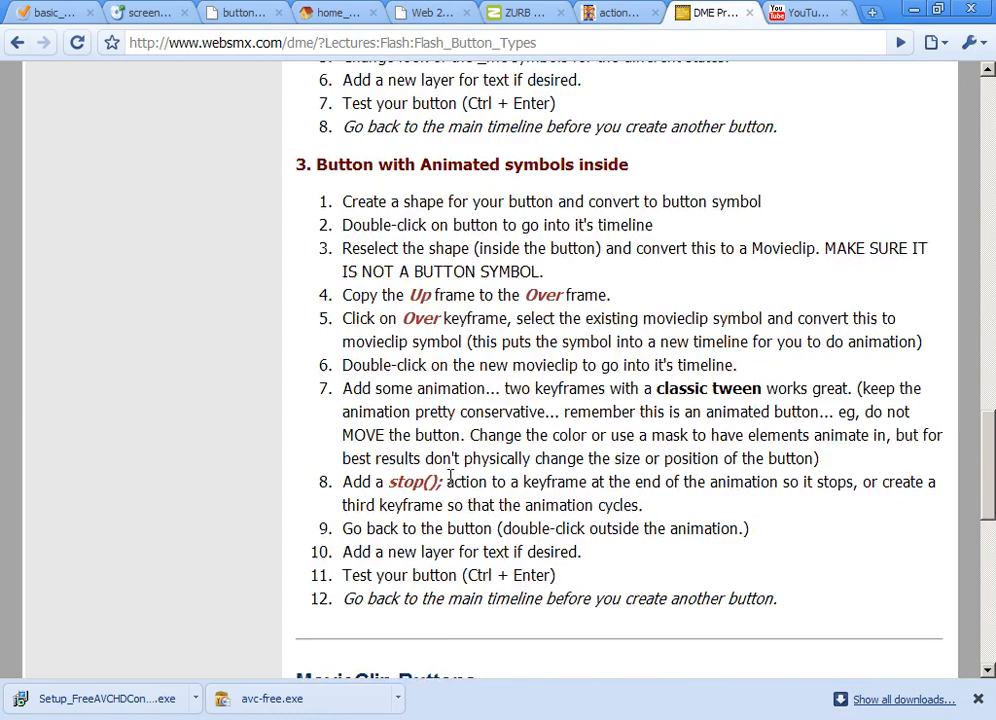
{"action": "left_click", "coordinate": [916, 10]}
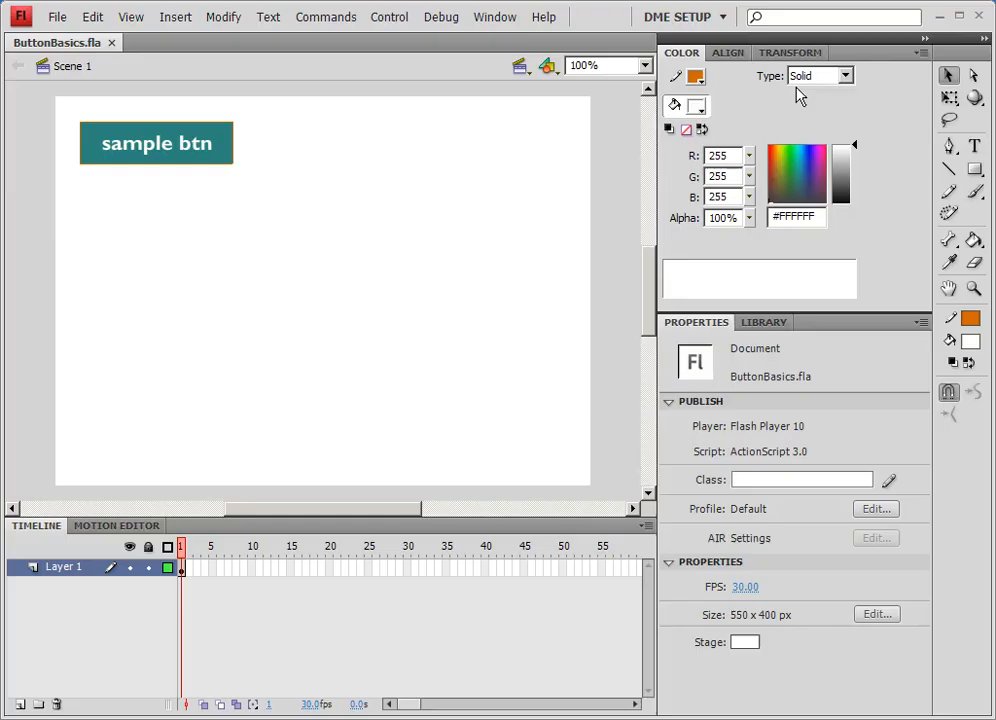
- Draw a rounded rectangle about 150 by 40 px below the sample button with the Rectangle tool
{"action": "left_click", "coordinate": [974, 170]}
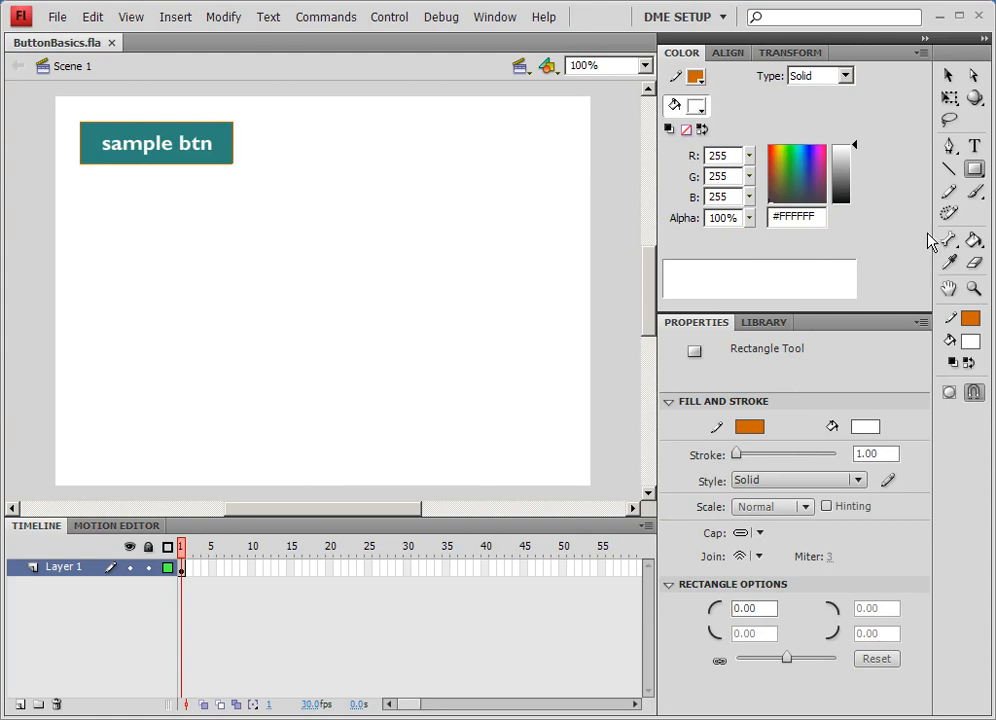
{"action": "left_click_drag", "start_coordinate": [786, 658], "coordinate": [790, 660]}
{"action": "left_click_drag", "start_coordinate": [97, 200], "coordinate": [245, 238]}
- Set the rectangle's fill colour to brown #9A6A3A
{"action": "left_click", "coordinate": [950, 76]}
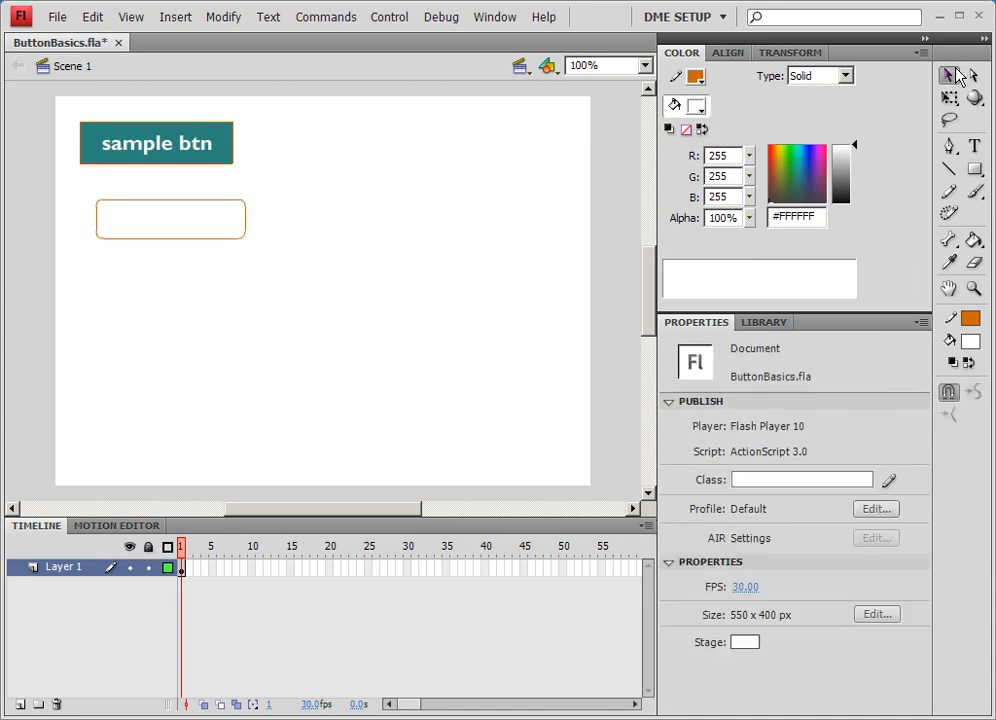
{"action": "left_click", "coordinate": [208, 215]}
{"action": "mouse_move", "coordinate": [792, 170]}
{"action": "left_mouse_down"}
{"action": "mouse_move", "coordinate": [843, 178]}
{"action": "mouse_move", "coordinate": [773, 177]}
{"action": "left_mouse_up"}
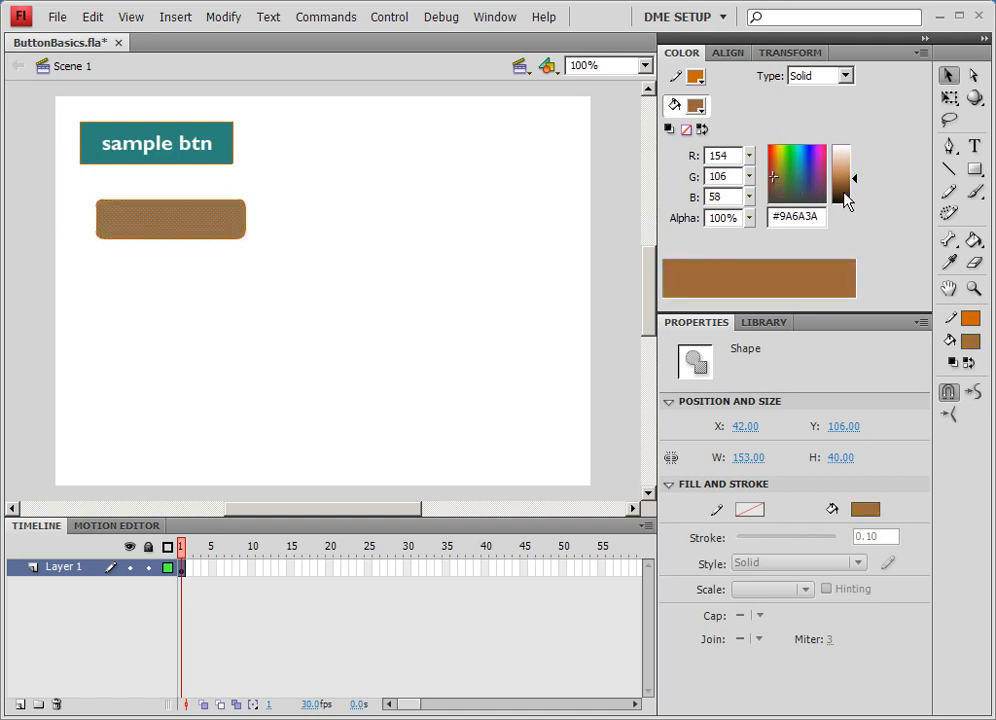
- Select the whole rectangle and give its outline a dark grey stroke 2 wide
{"action": "double_click", "coordinate": [137, 206]}
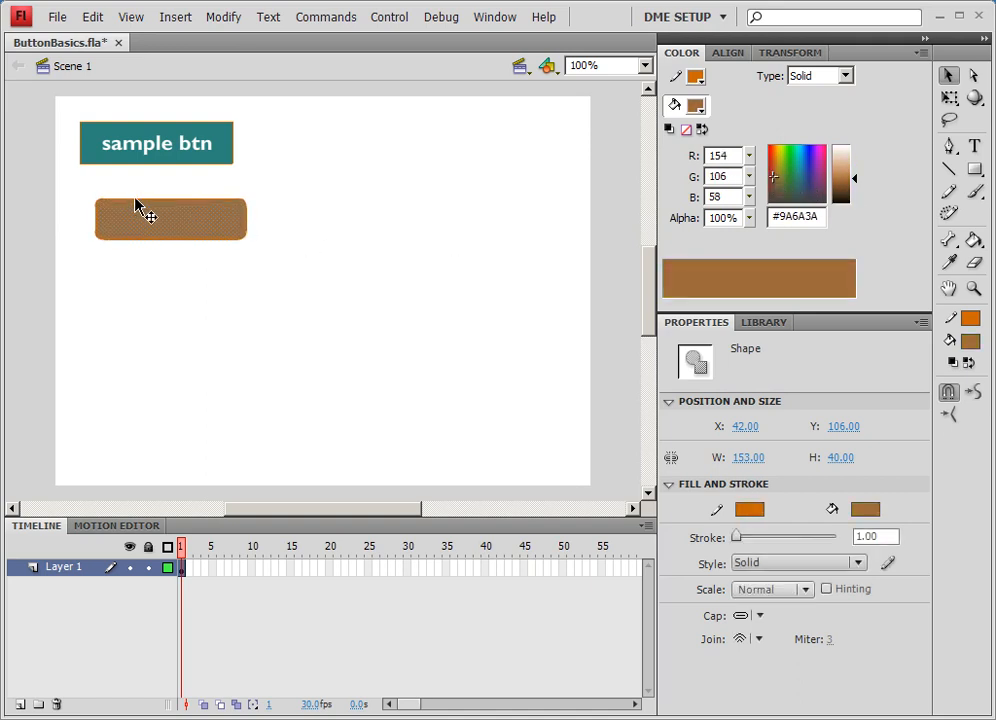
{"action": "left_click", "coordinate": [749, 509]}
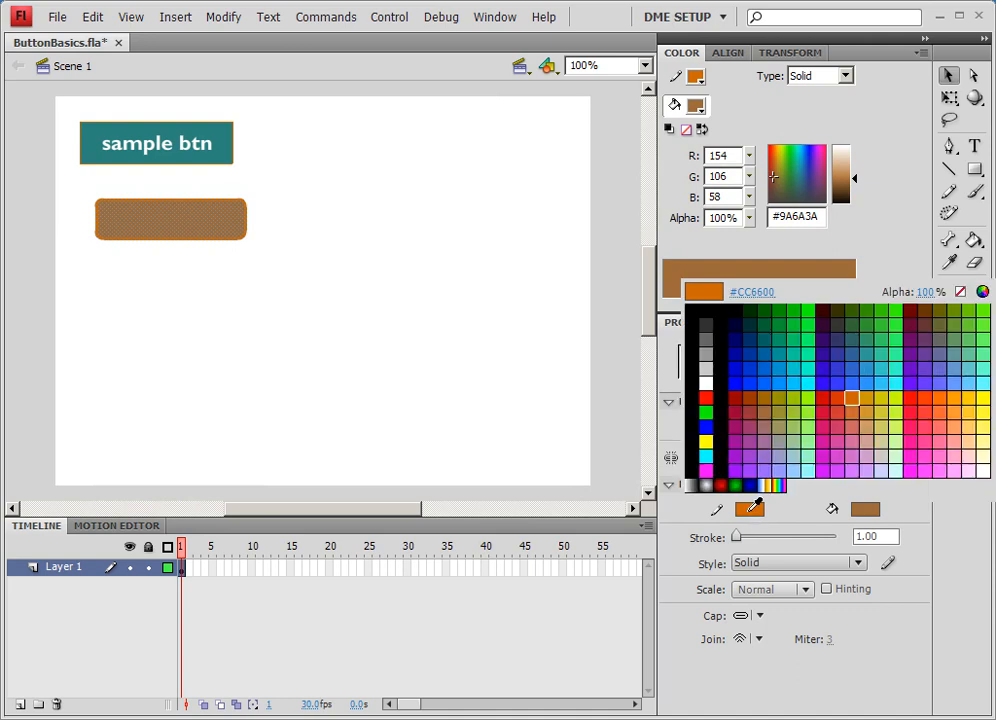
{"action": "left_click", "coordinate": [707, 325]}
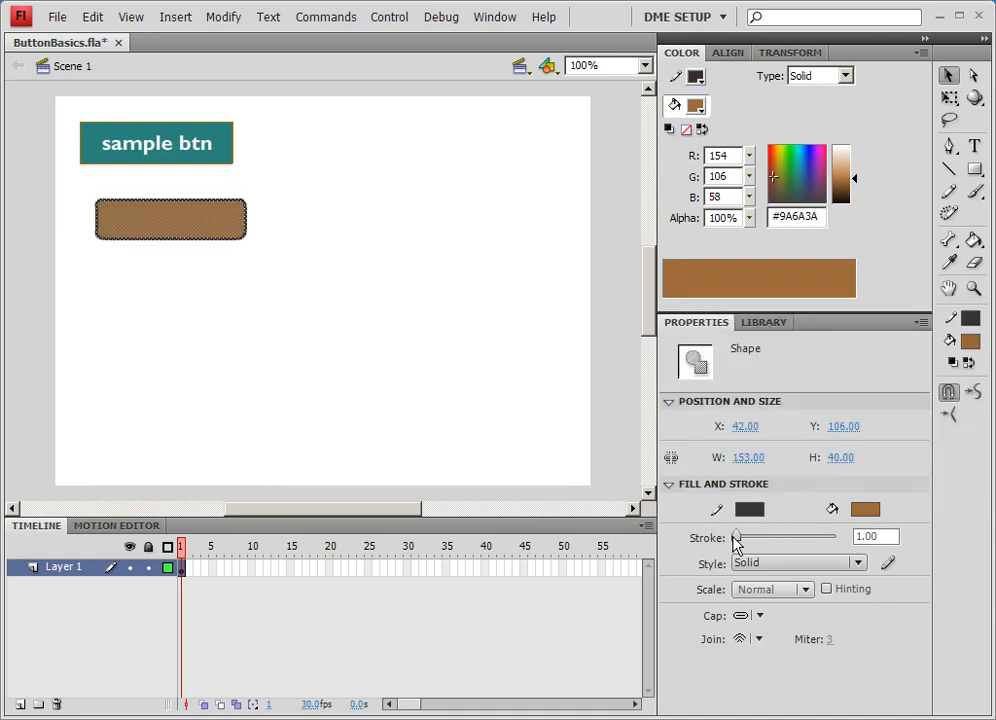
{"action": "double_click", "coordinate": [880, 536]}
{"action": "type", "text": "2"}
{"action": "key", "text": "Return"}
- Select the rectangle and convert it to a Button symbol named shape button
{"action": "left_click_drag", "start_coordinate": [297, 305], "coordinate": [89, 195]}
{"action": "left_click_drag", "start_coordinate": [155, 230], "coordinate": [196, 232]}
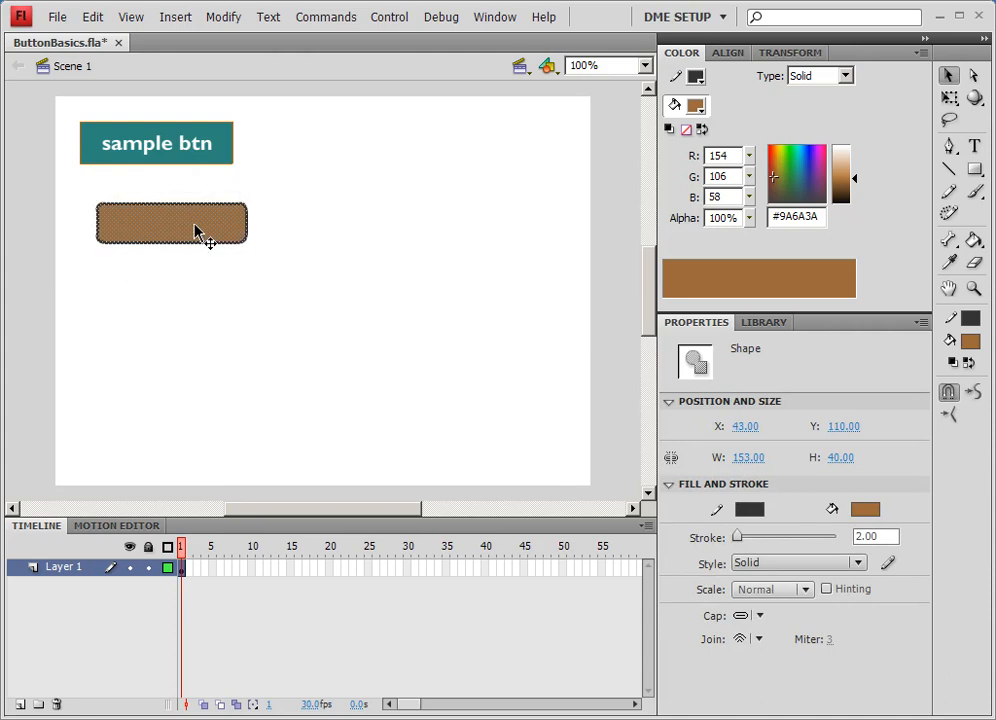
{"action": "left_click", "coordinate": [762, 323]}
{"action": "left_click_drag", "start_coordinate": [218, 222], "coordinate": [731, 503]}
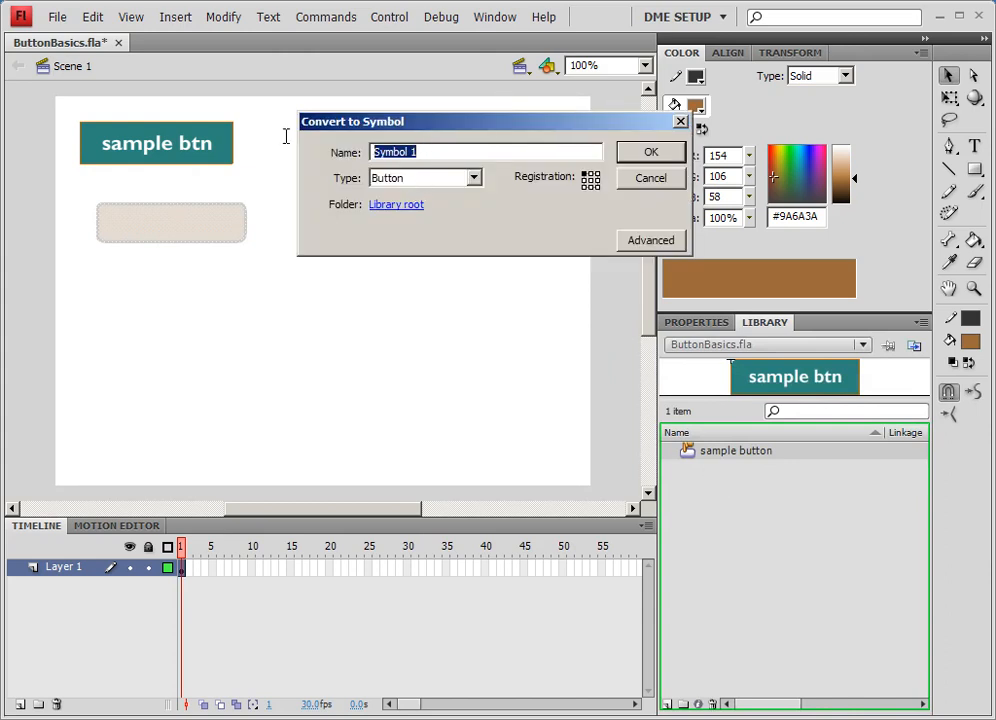
{"action": "type", "text": "shape button"}
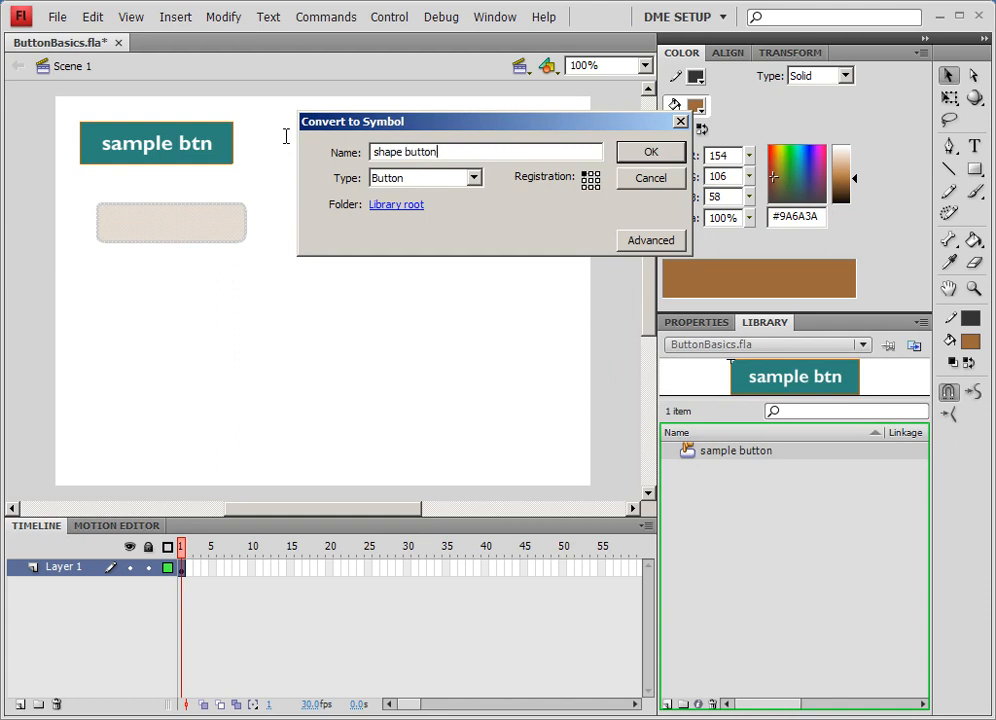
{"action": "key", "text": "Return"}
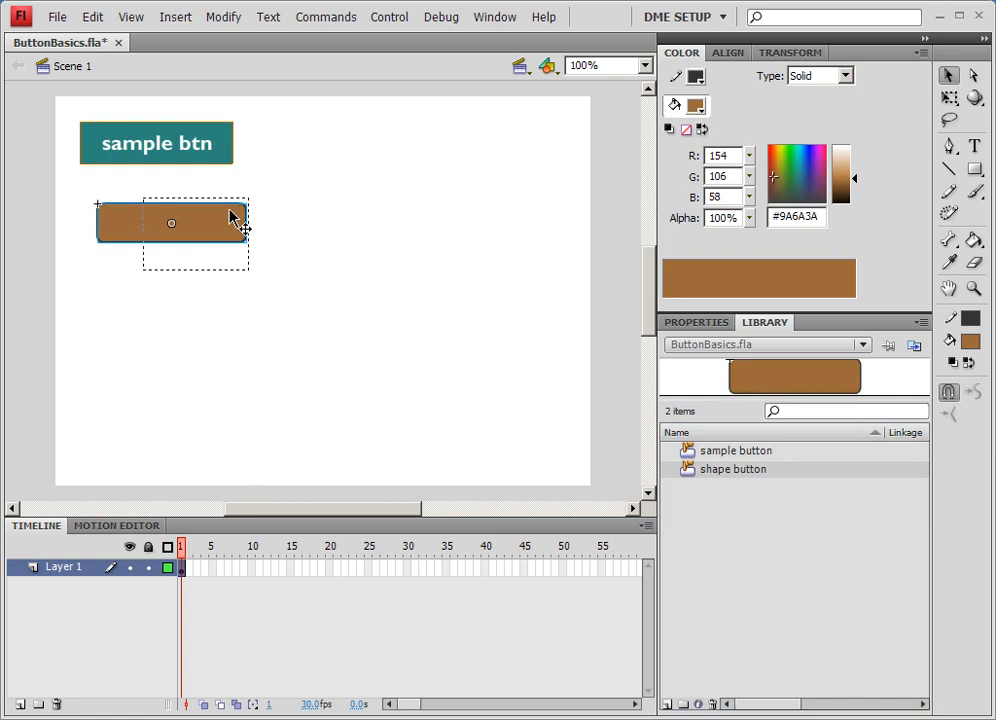
- Enter the button's timeline and copy the Up keyframe into the Over frame
{"action": "double_click", "coordinate": [230, 217]}
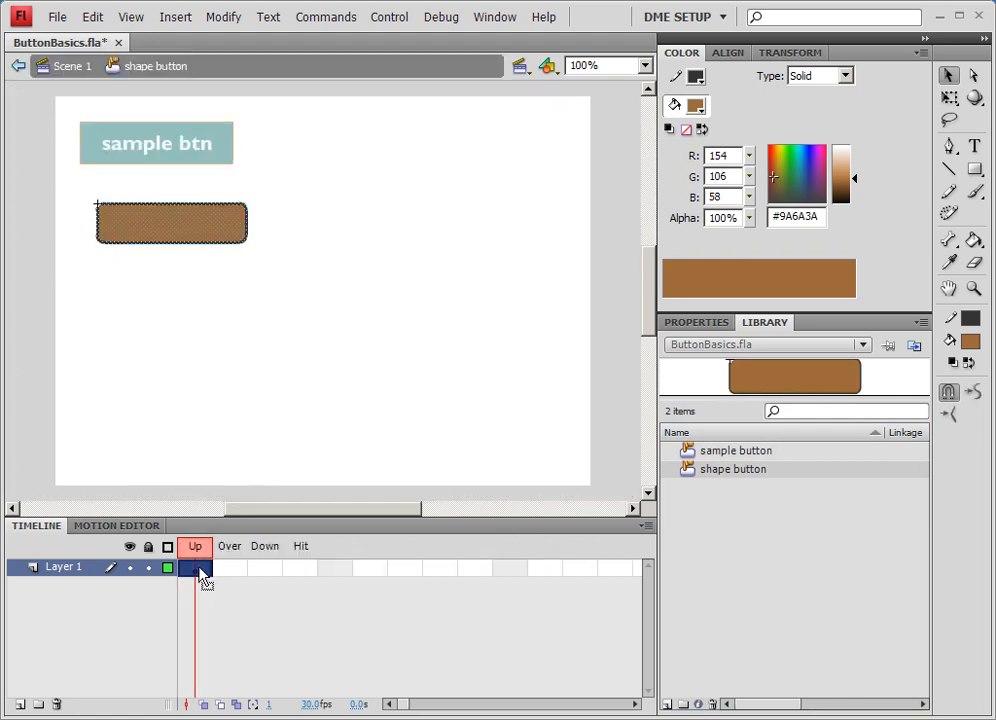
{"action": "left_click_drag", "start_coordinate": [203, 578], "coordinate": [237, 578]}
{"action": "left_click", "coordinate": [235, 572]}
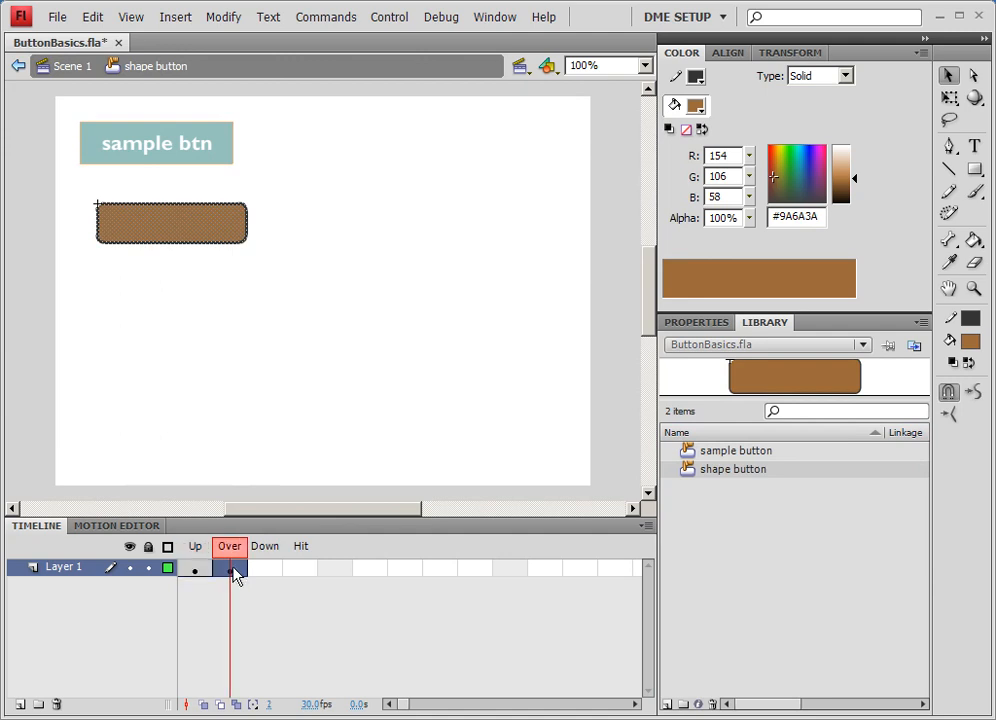
{"action": "right_click", "coordinate": [234, 575]}
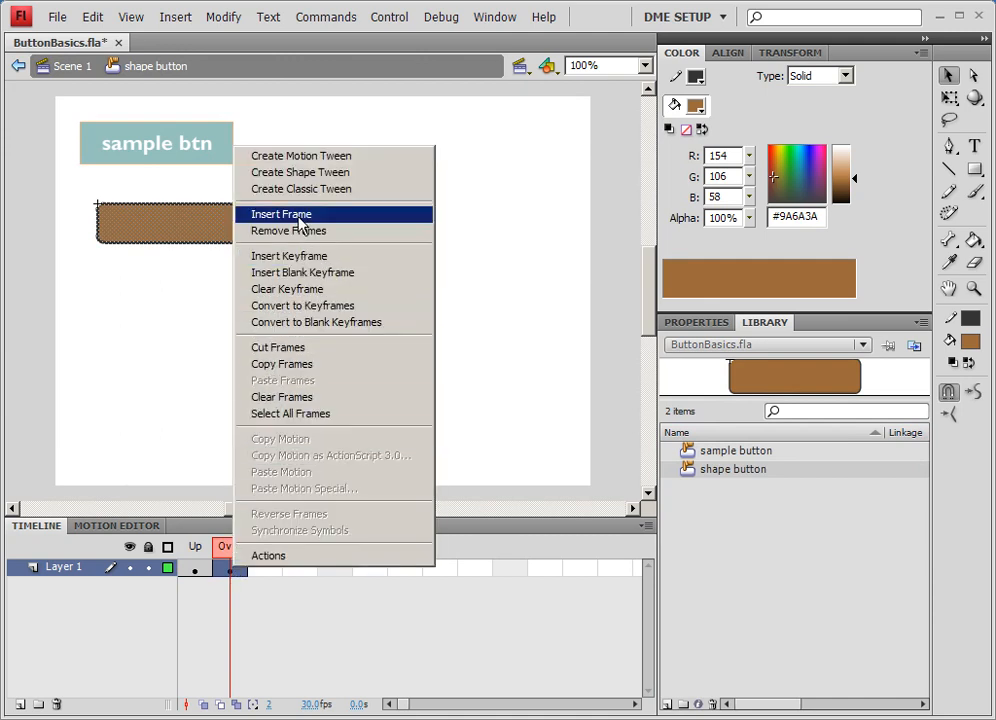
{"action": "left_click", "coordinate": [226, 573]}
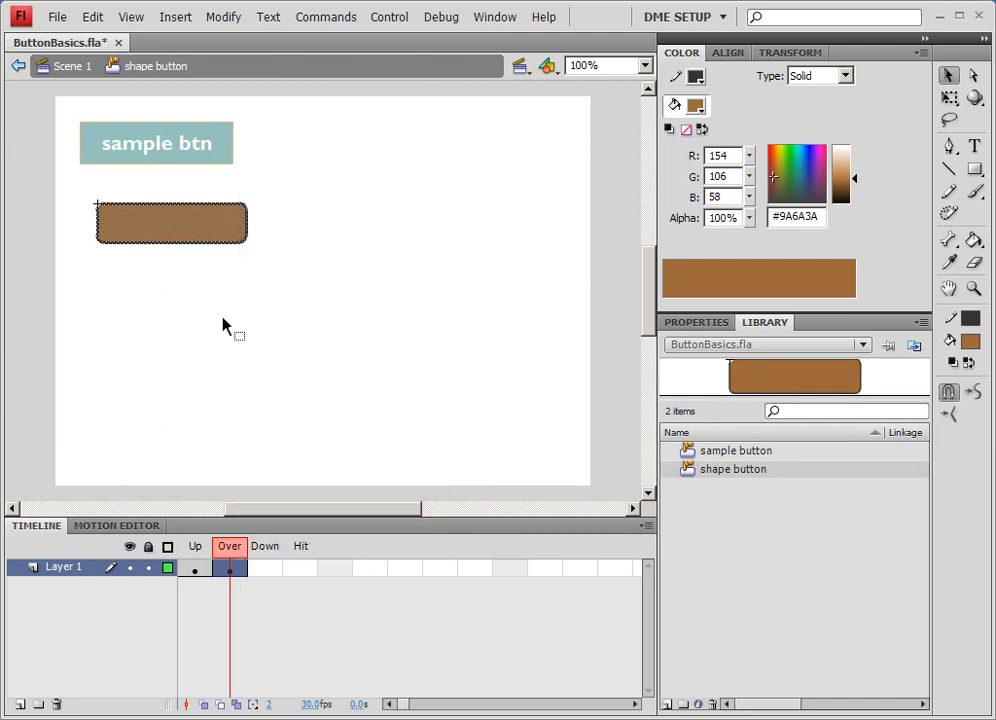
- Lighten the rectangle's fill in the Over frame to #C59565
{"action": "left_click_drag", "start_coordinate": [850, 200], "coordinate": [855, 176]}
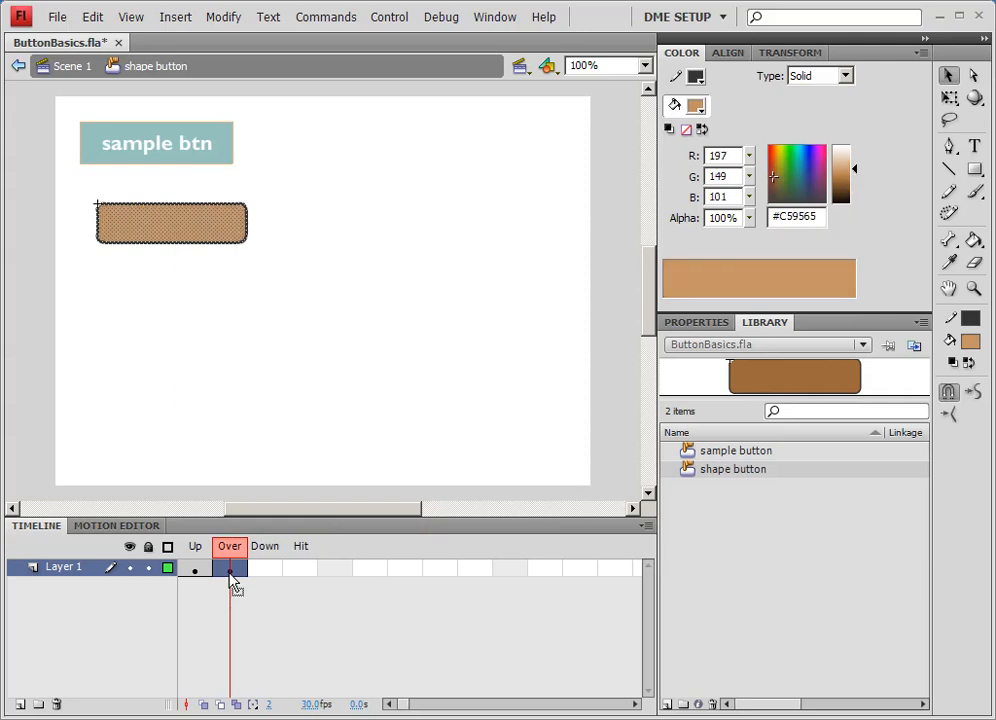
{"action": "left_click", "coordinate": [184, 565]}
{"action": "left_click", "coordinate": [229, 567]}
- Add a new layer and type the text shape btn above the rectangle
{"action": "left_click", "coordinate": [974, 146]}
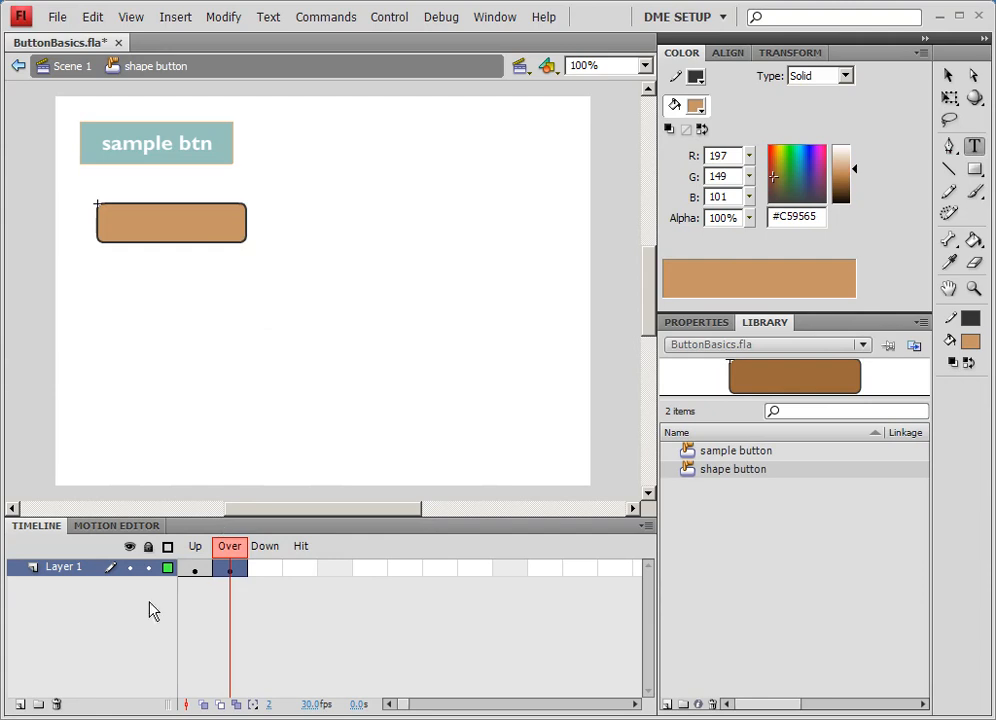
{"action": "left_click", "coordinate": [19, 704]}
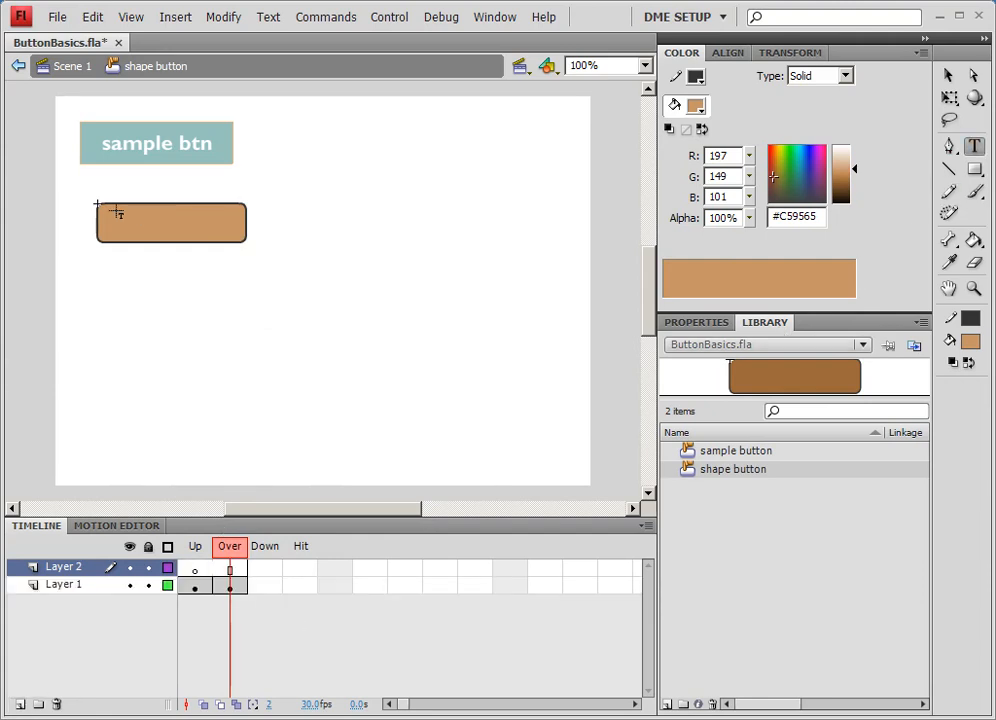
{"action": "left_click", "coordinate": [97, 168]}
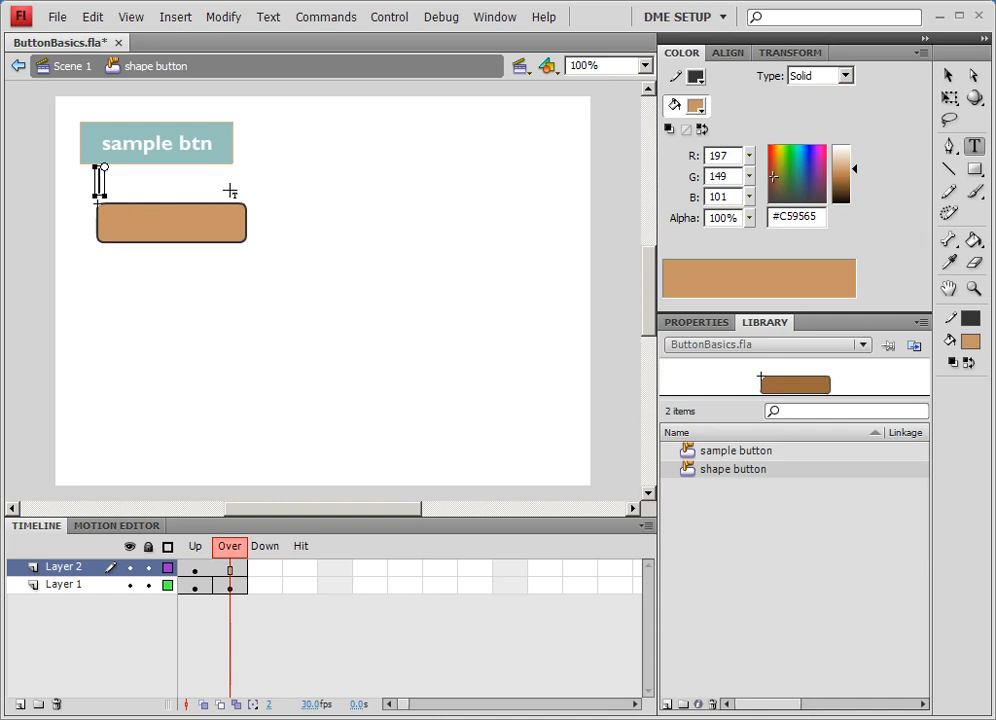
{"action": "type", "text": "shape btn"}
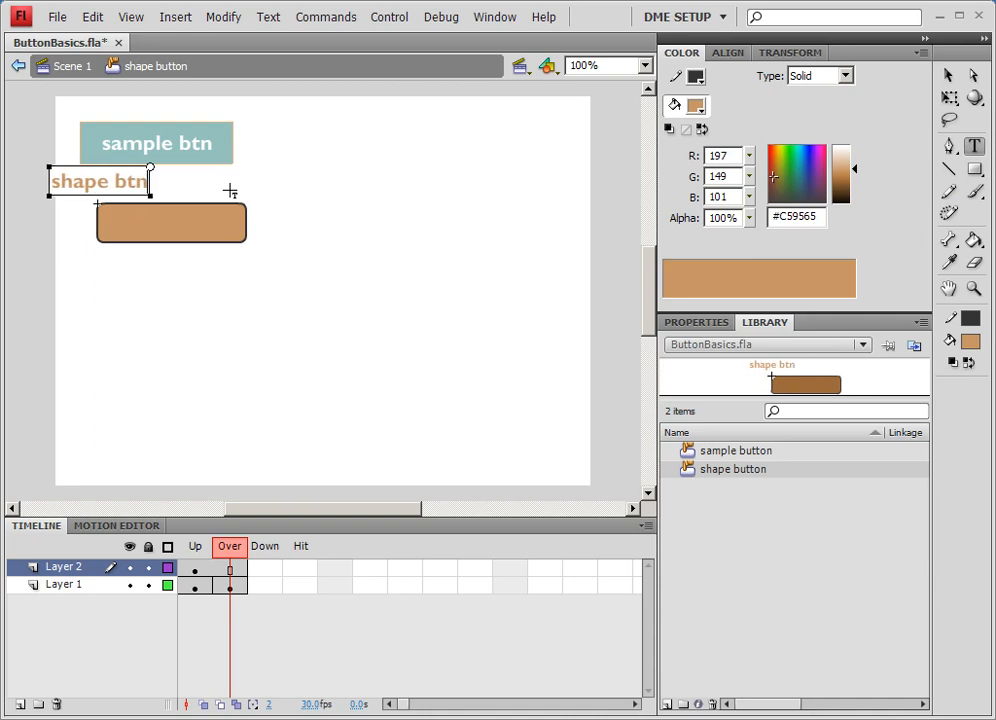
- Make the text white, move it onto the button and stretch it to the button's width
{"action": "left_click", "coordinate": [946, 76]}
{"action": "left_click_drag", "start_coordinate": [150, 185], "coordinate": [220, 193]}
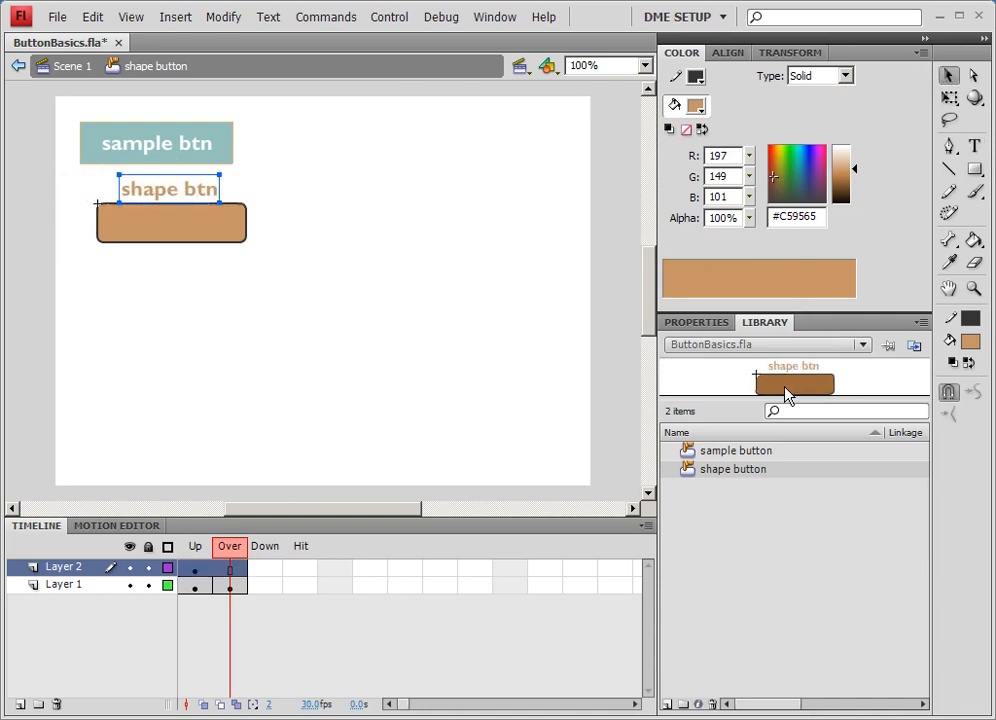
{"action": "left_click", "coordinate": [697, 323]}
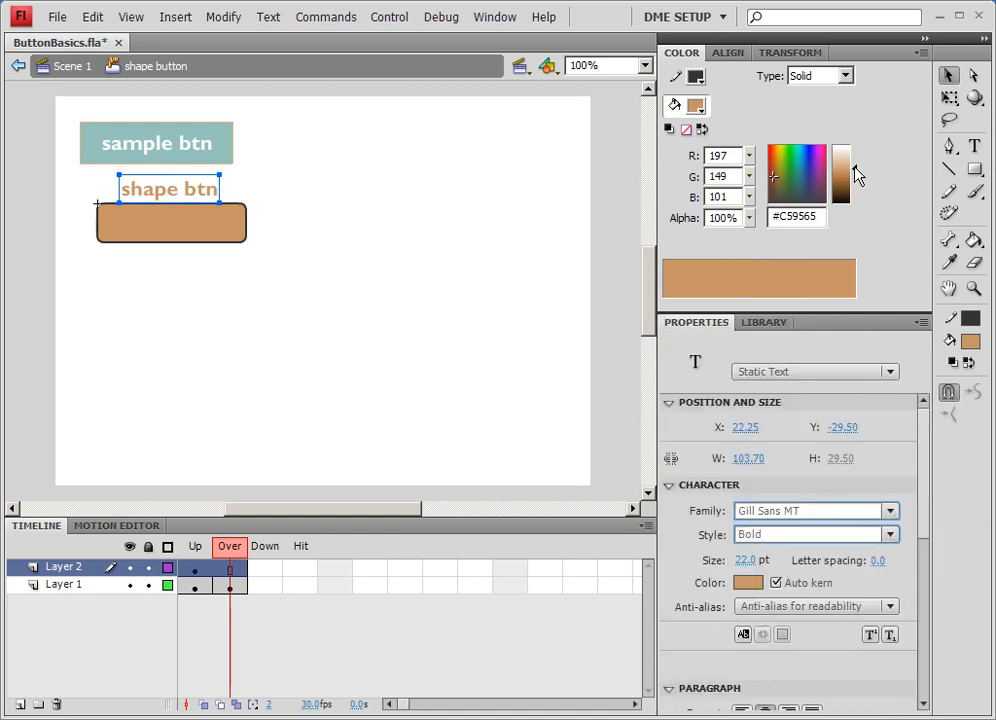
{"action": "left_click_drag", "start_coordinate": [853, 169], "coordinate": [855, 145]}
{"action": "left_click_drag", "start_coordinate": [156, 199], "coordinate": [105, 232]}
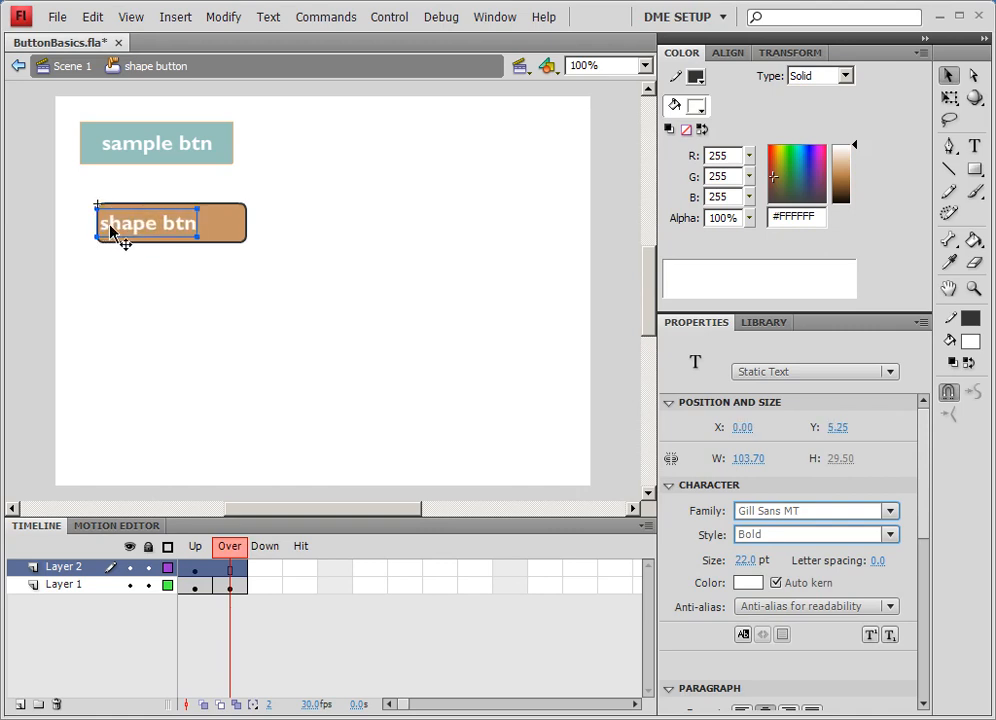
{"action": "left_click_drag", "start_coordinate": [195, 237], "coordinate": [245, 234]}
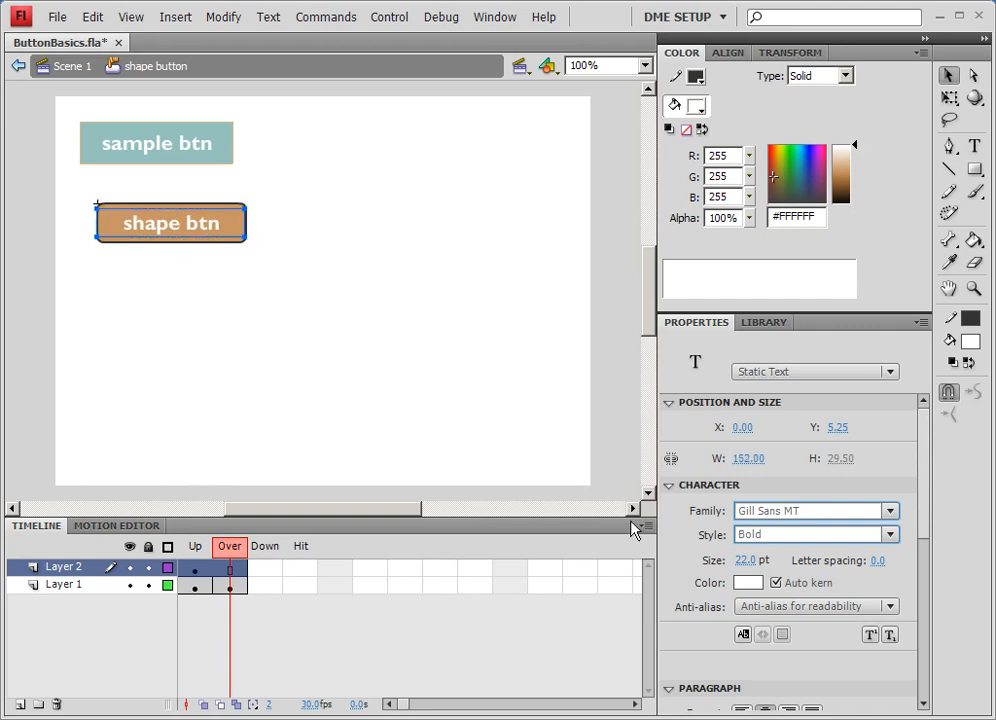
{"action": "scroll", "coordinate": [928, 525], "scroll_direction": "down", "scroll_amount": 3}
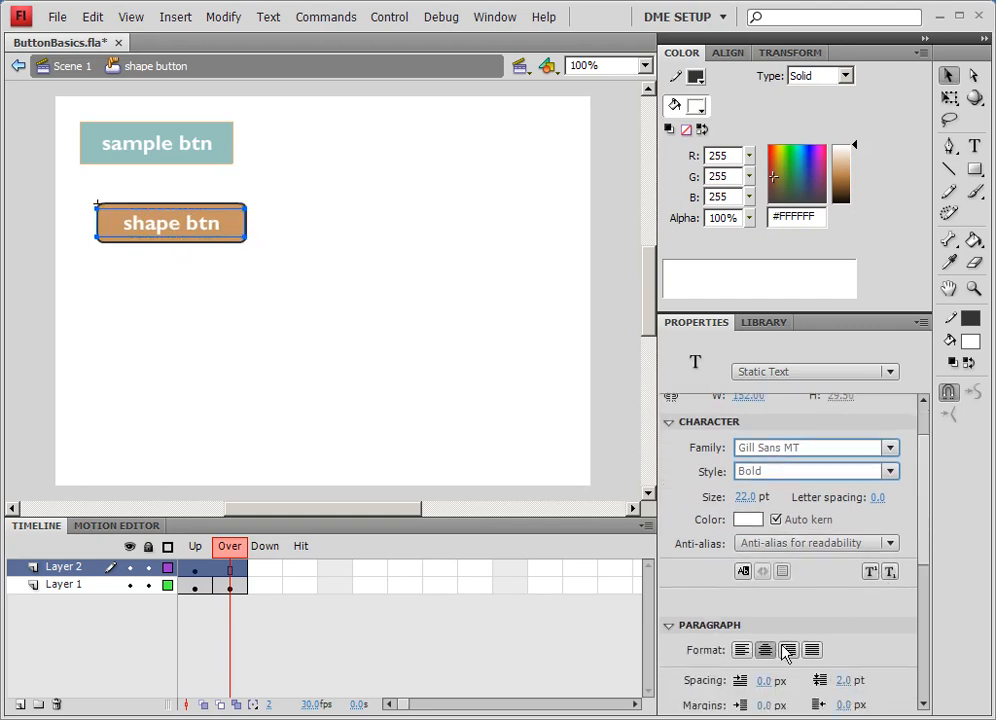
{"action": "left_click", "coordinate": [310, 272]}
{"action": "left_click", "coordinate": [165, 232]}
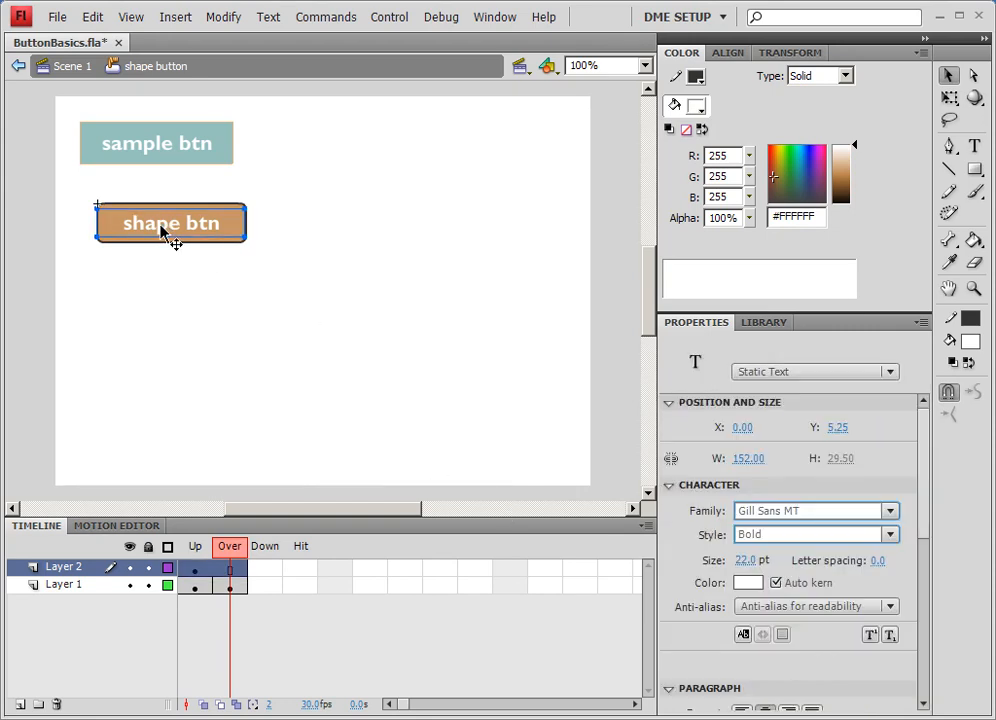
{"action": "left_click", "coordinate": [220, 310]}
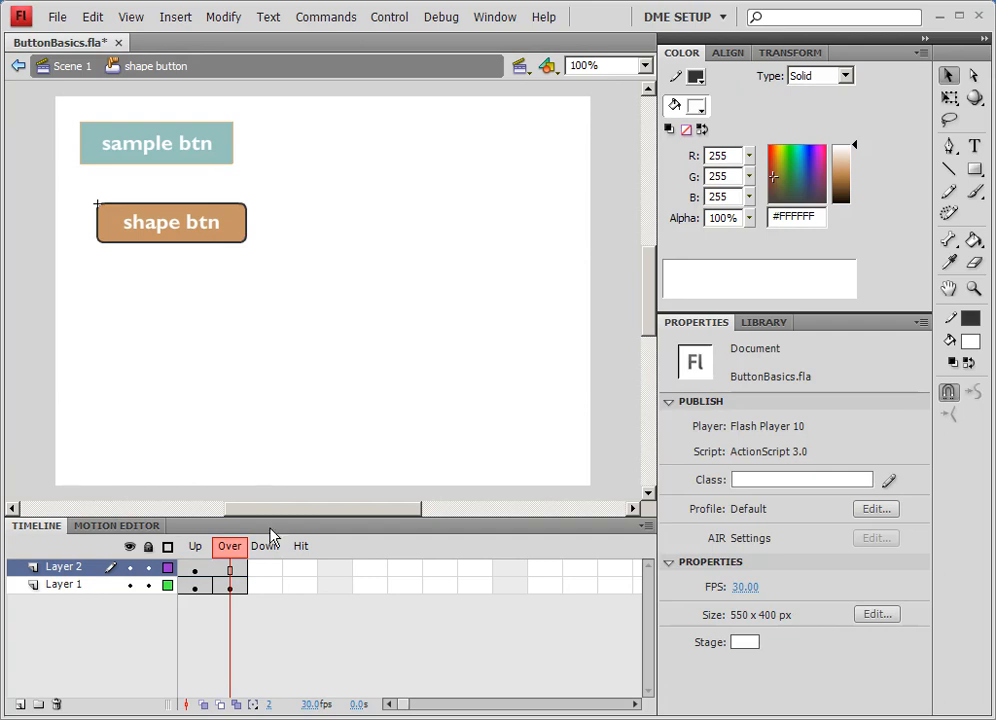
- Check the Up frame and return to the Scene 1 timeline
{"action": "left_click_drag", "start_coordinate": [240, 537], "coordinate": [179, 557]}
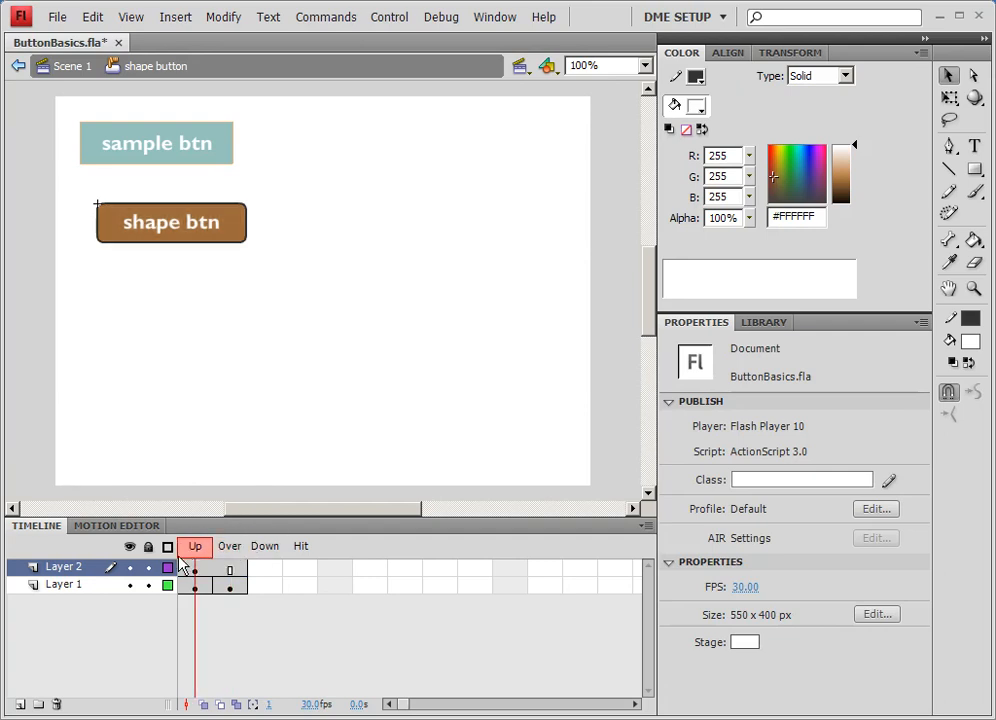
{"action": "left_click", "coordinate": [68, 66]}
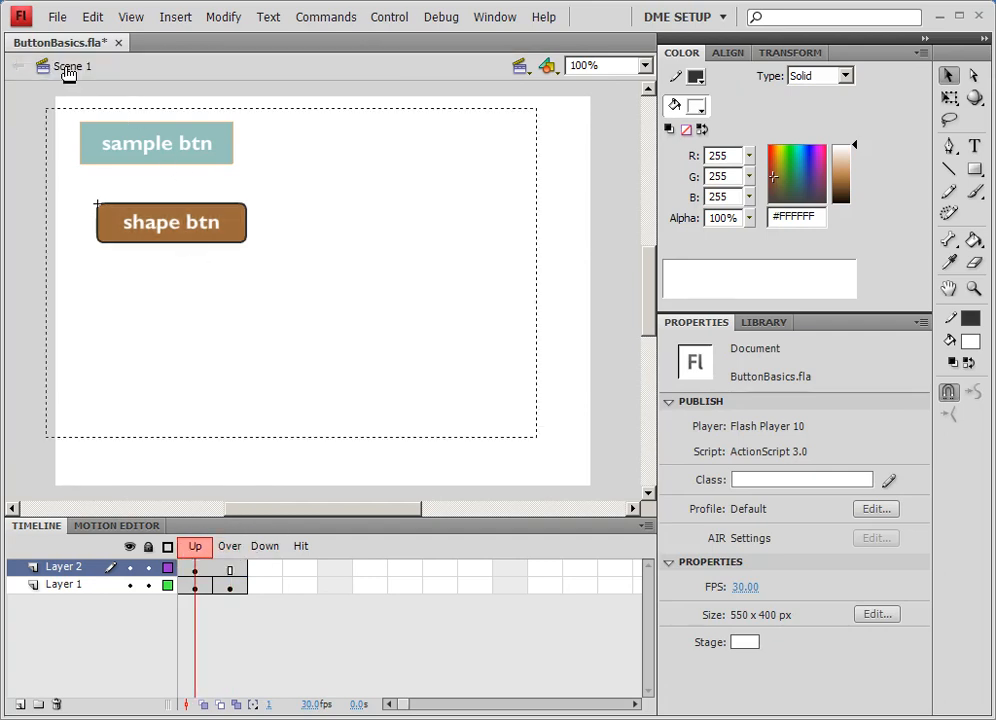
- Test the movie to preview the button's rollover, then close the preview window
{"action": "left_click", "coordinate": [389, 17]}
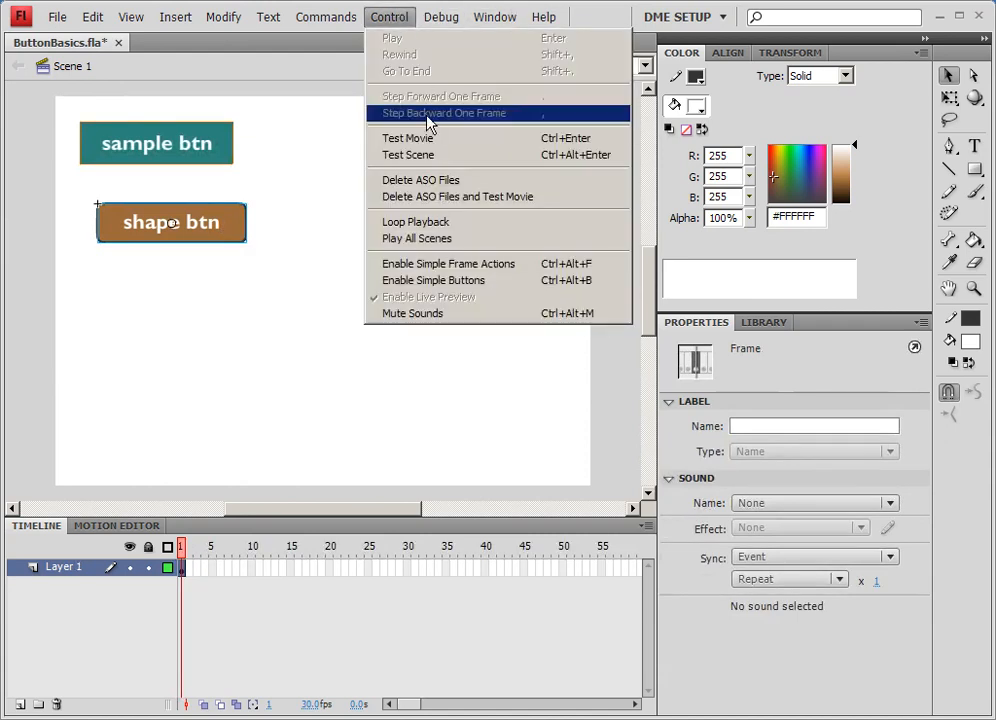
{"action": "left_click", "coordinate": [428, 141]}
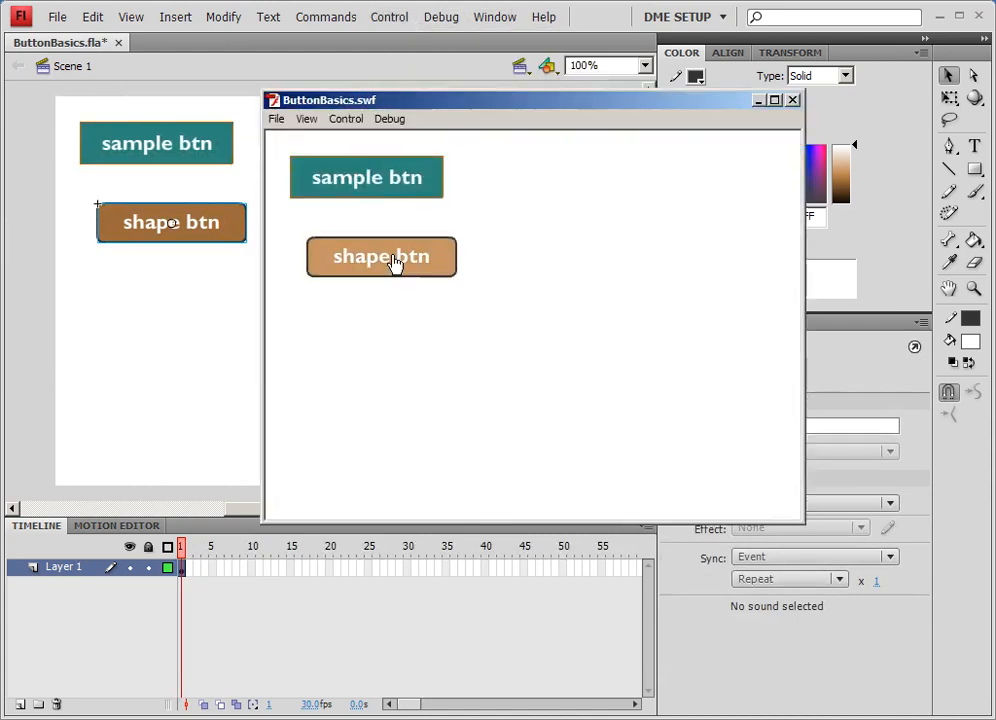
{"action": "left_click", "coordinate": [792, 100]}
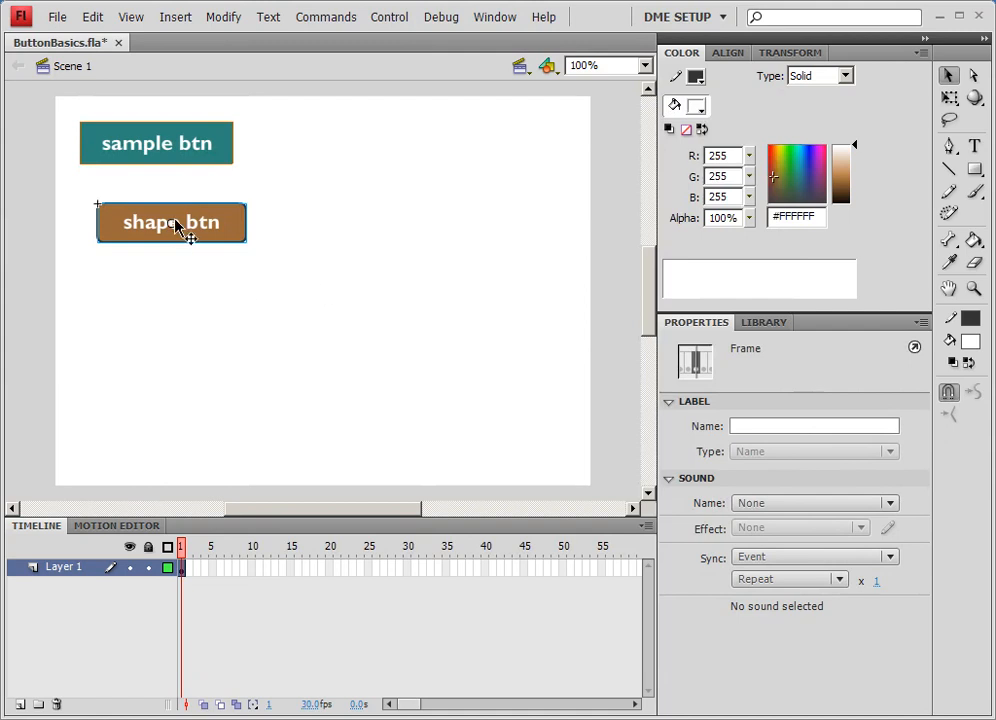
- Nudge the shape btn button slightly left and draw a #3493A9 rounded rectangle about 140 × 41 px beside it
{"action": "left_click_drag", "start_coordinate": [175, 227], "coordinate": [166, 226]}
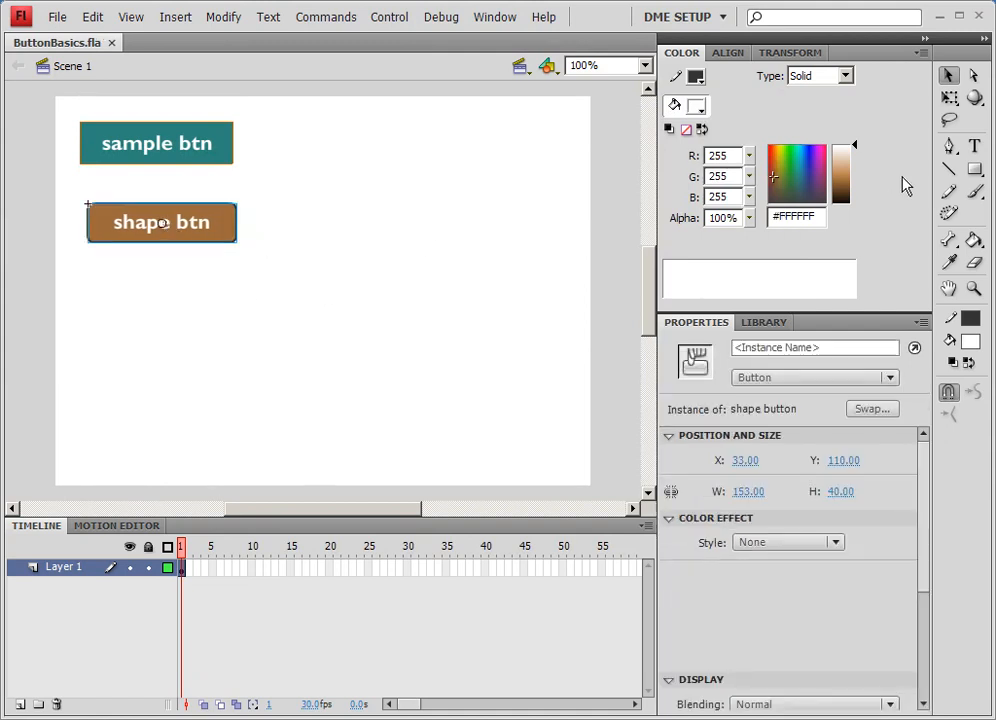
{"action": "left_click", "coordinate": [974, 170]}
{"action": "left_click", "coordinate": [799, 172]}
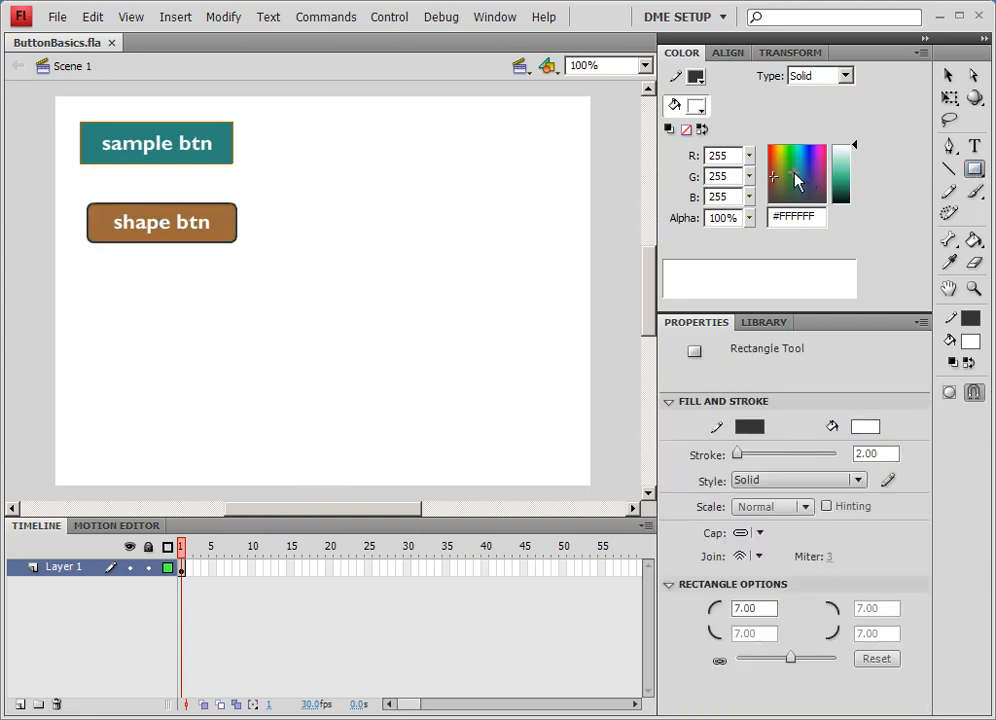
{"action": "left_click_drag", "start_coordinate": [855, 188], "coordinate": [856, 177]}
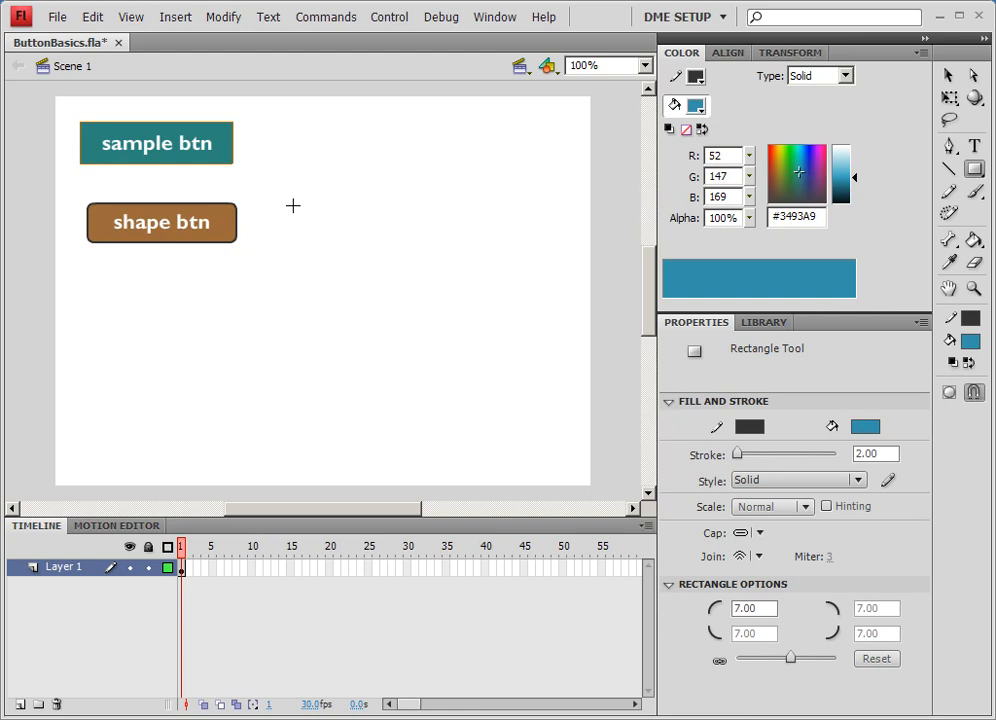
{"action": "mouse_move", "coordinate": [293, 203]}
{"action": "left_mouse_down"}
{"action": "mouse_move", "coordinate": [373, 246]}
{"action": "mouse_move", "coordinate": [430, 242]}
{"action": "left_mouse_up"}
- Select the new rectangle and convert it to a Button symbol named MC button
{"action": "left_click", "coordinate": [948, 76]}
{"action": "left_click_drag", "start_coordinate": [249, 182], "coordinate": [474, 290]}
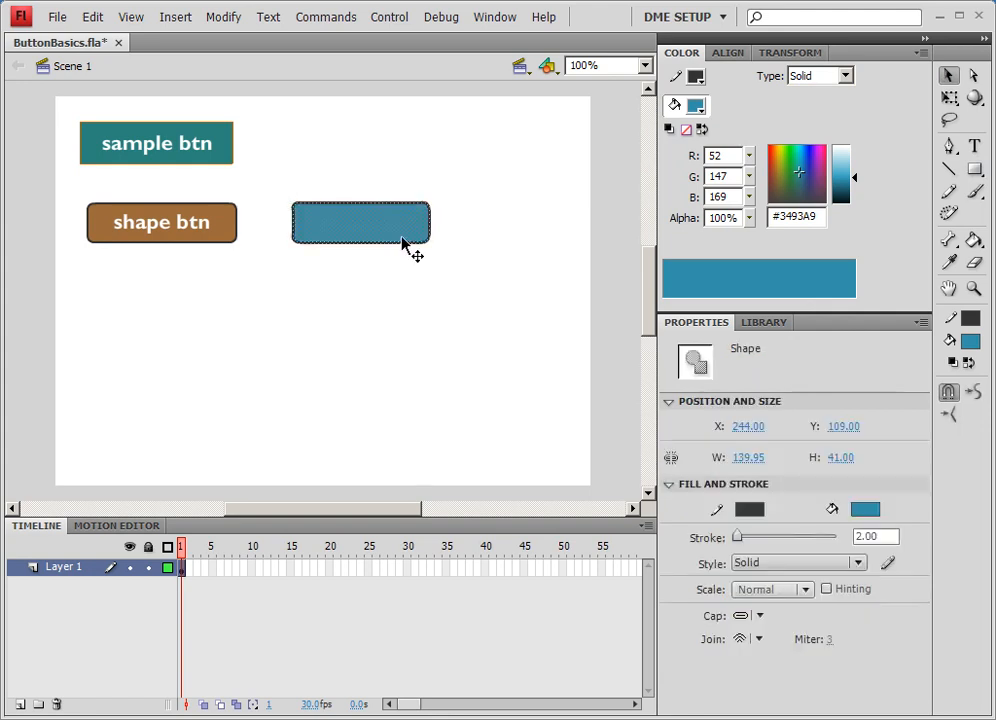
{"action": "right_click", "coordinate": [404, 235]}
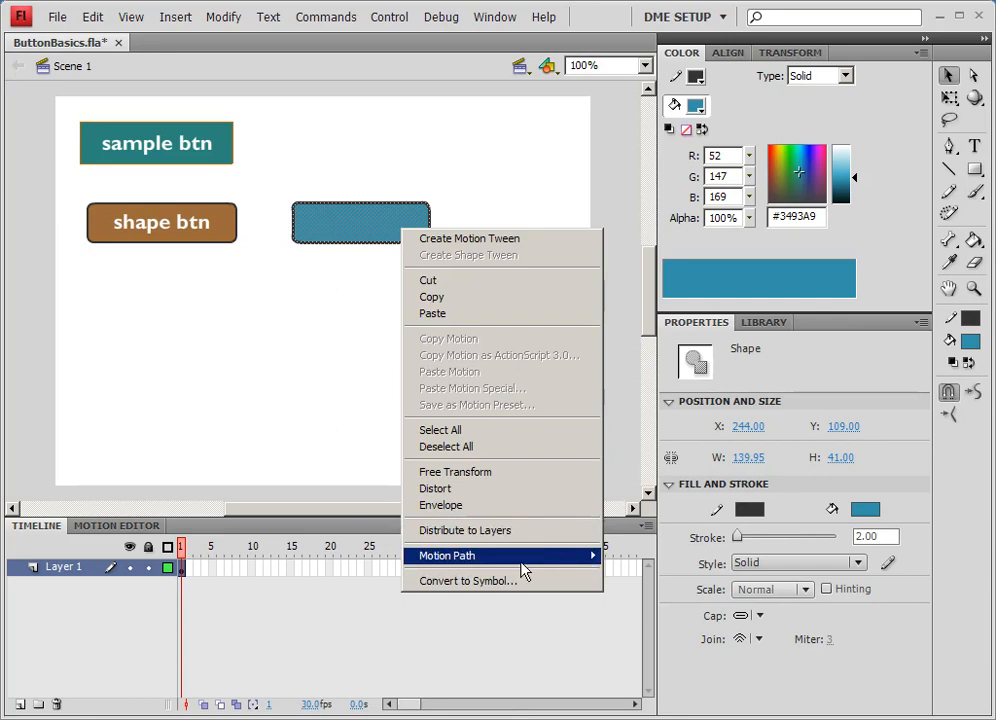
{"action": "left_click", "coordinate": [494, 581]}
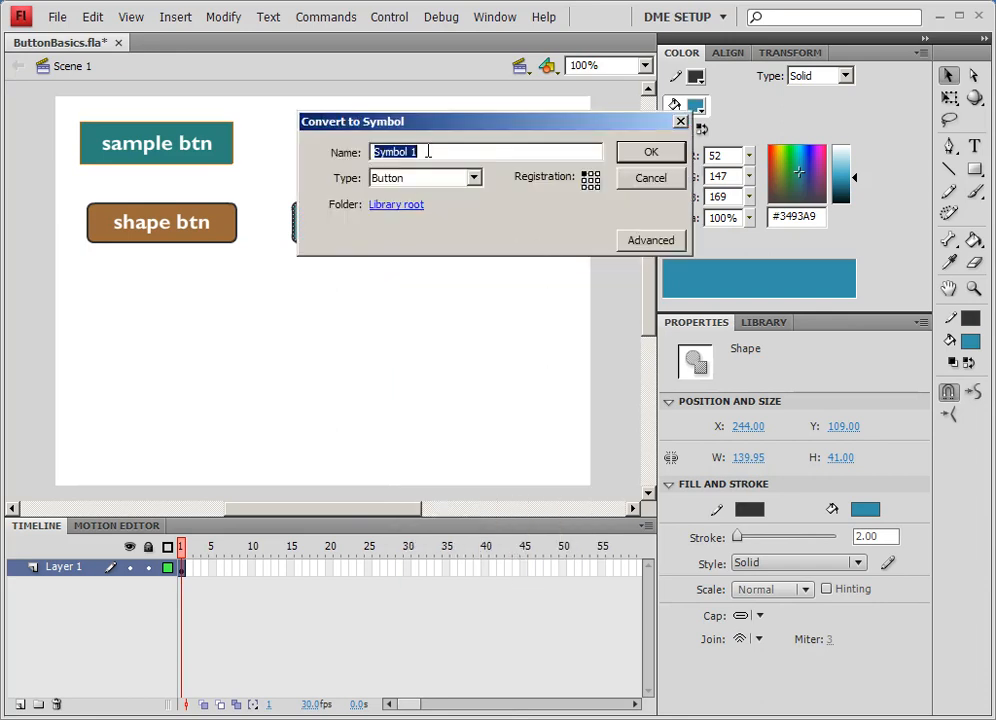
{"action": "type", "text": "MC button"}
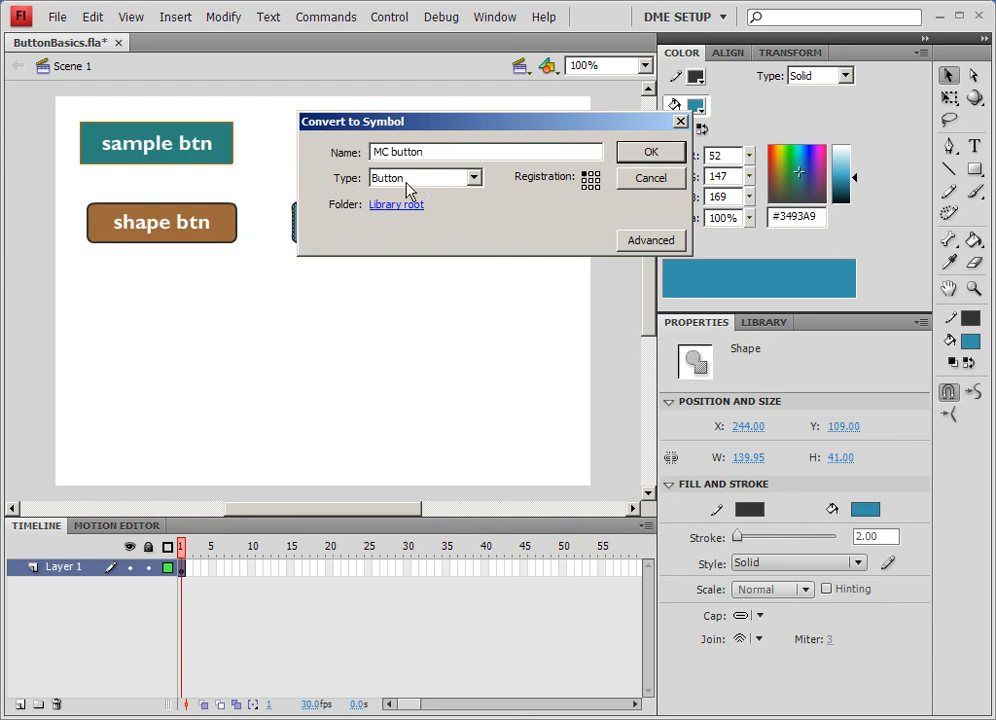
{"action": "left_click", "coordinate": [648, 152]}
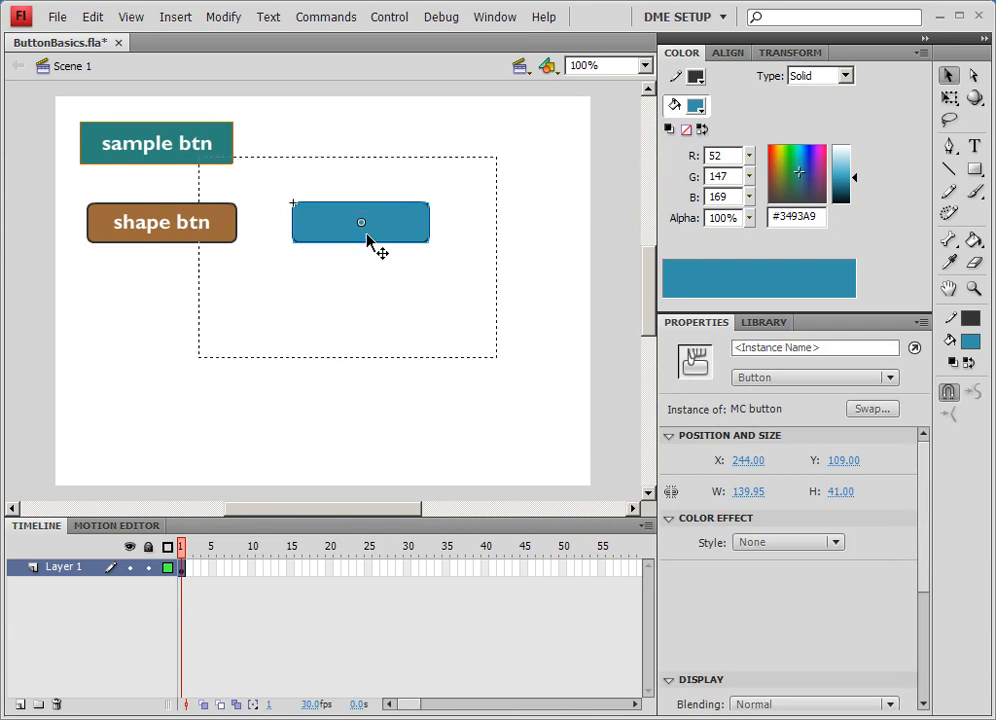
- Inside MC button, convert the rectangle to a Movie Clip symbol named MC btn bg
{"action": "double_click", "coordinate": [367, 240]}
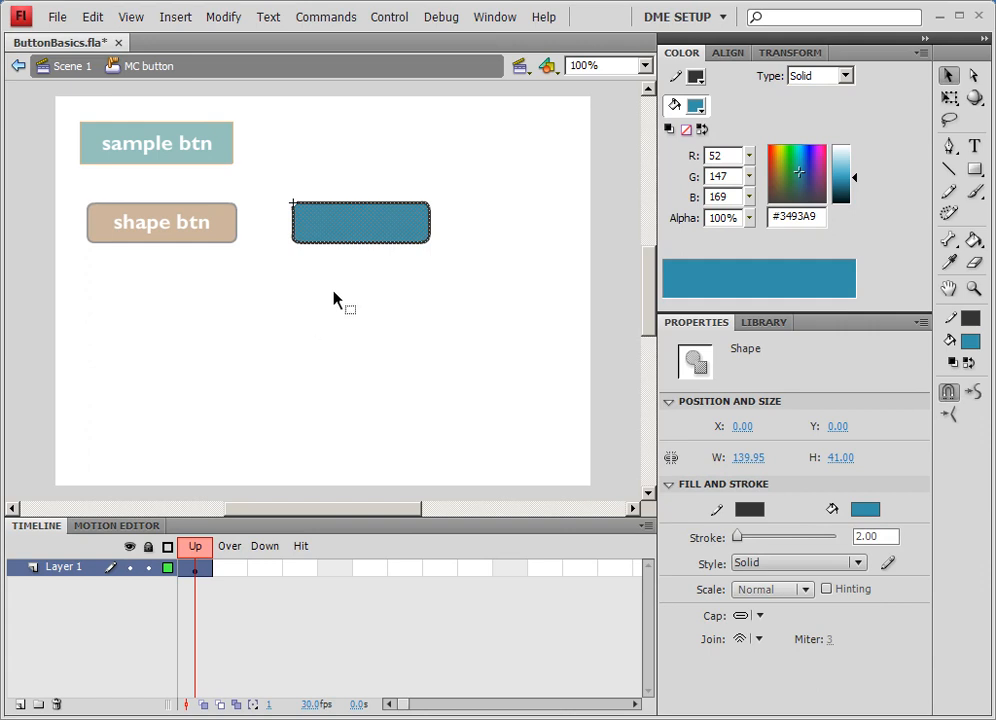
{"action": "right_click", "coordinate": [382, 232]}
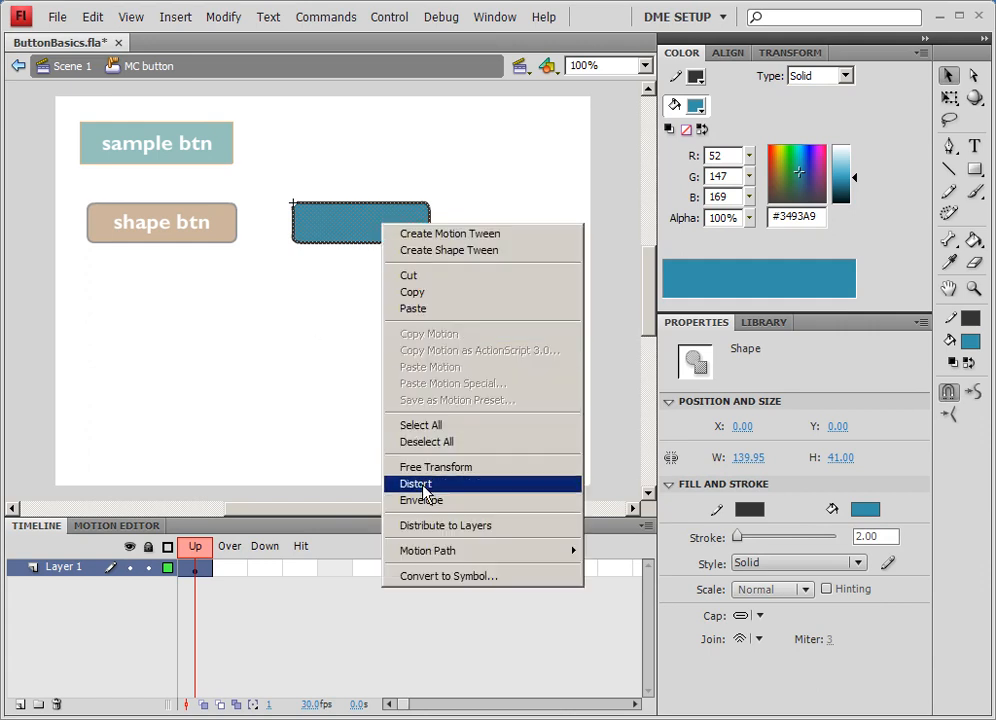
{"action": "left_click", "coordinate": [437, 576]}
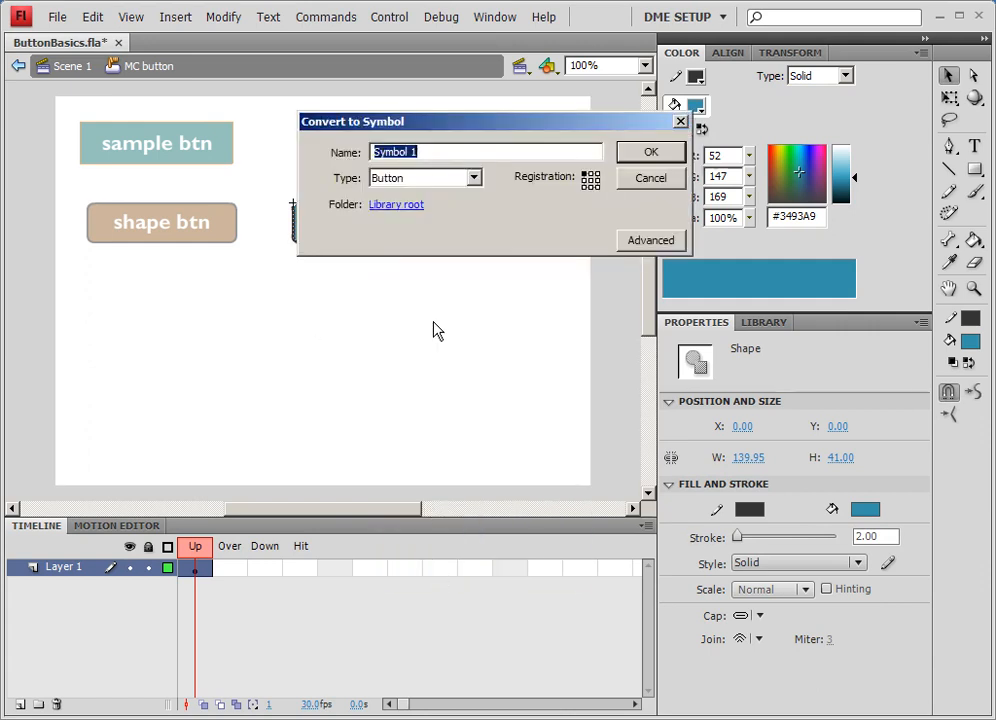
{"action": "type", "text": "MC btn bg"}
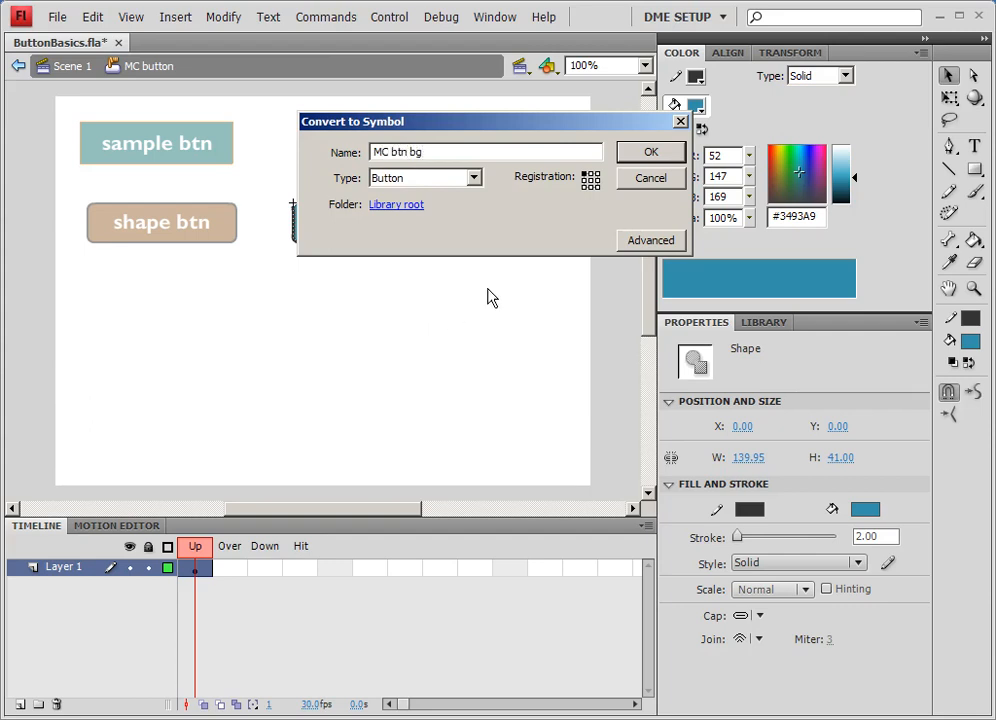
{"action": "left_click", "coordinate": [414, 189]}
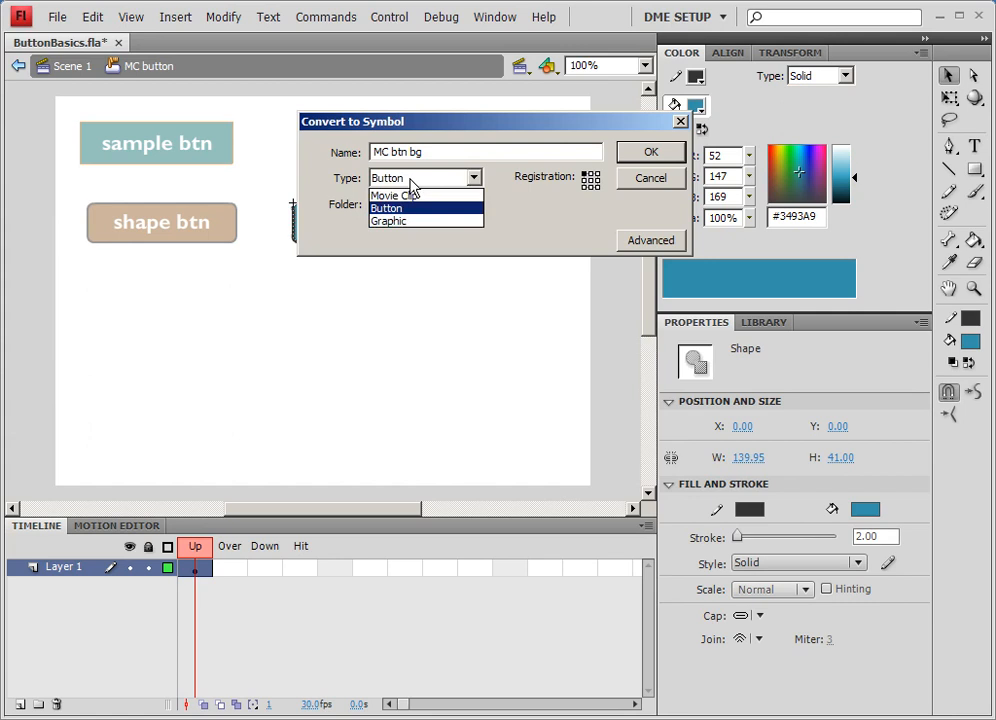
{"action": "left_click", "coordinate": [409, 196]}
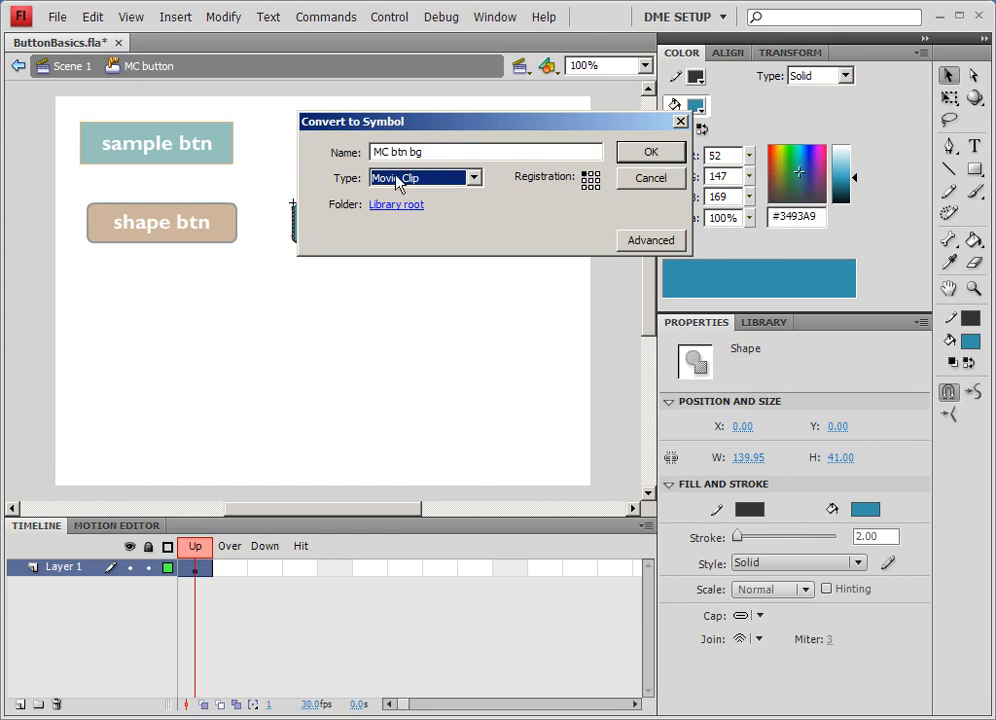
{"action": "left_click", "coordinate": [647, 152]}
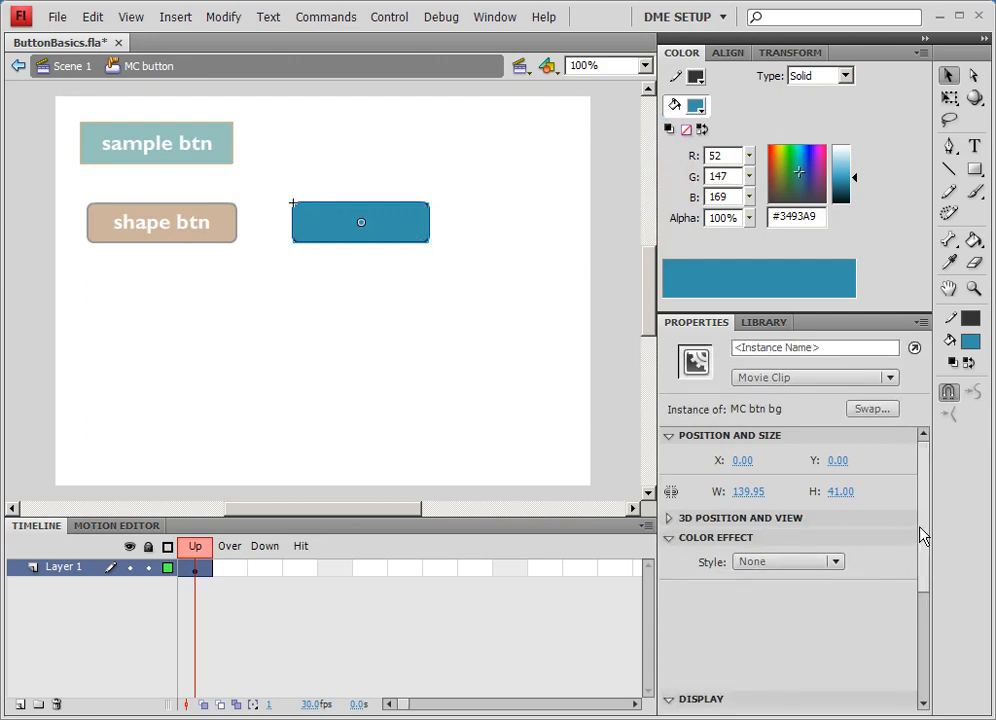
- Save the file and add a Bevel filter to the MC btn bg clip with strength 61%
{"action": "left_click_drag", "start_coordinate": [922, 537], "coordinate": [920, 656]}
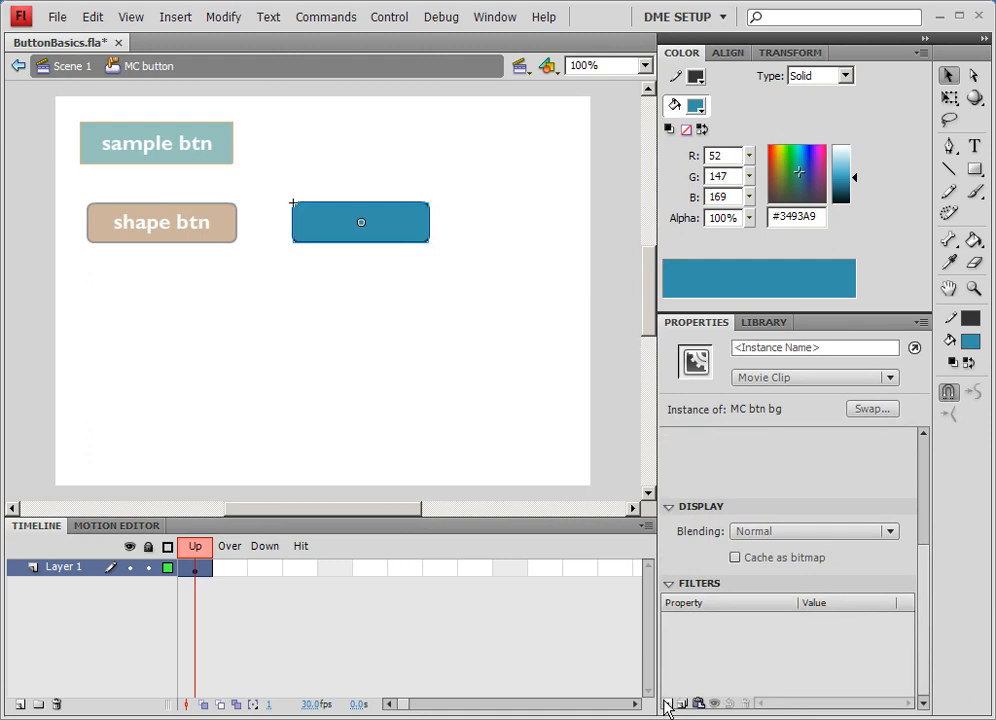
{"action": "key", "text": "ctrl+s"}
{"action": "left_click", "coordinate": [669, 704]}
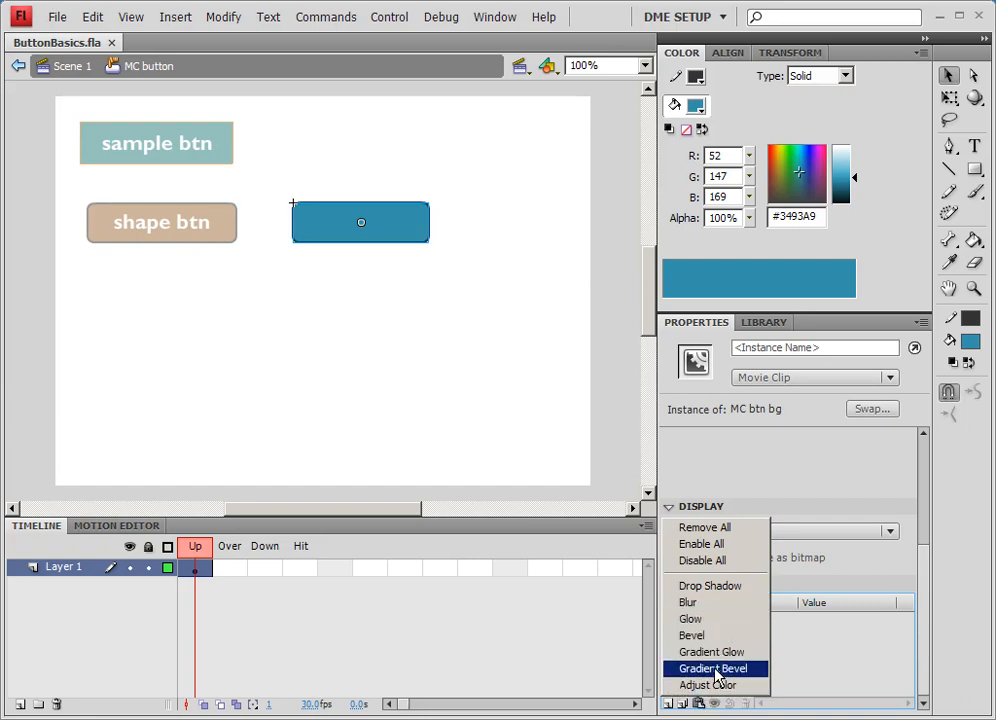
{"action": "left_click", "coordinate": [688, 636]}
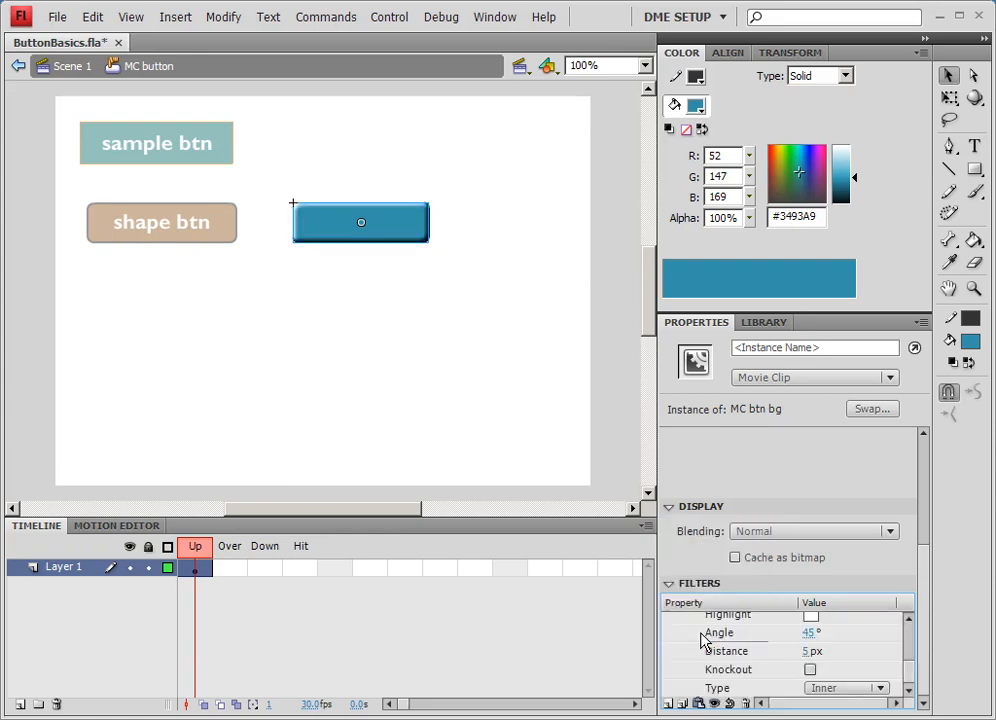
{"action": "scroll", "coordinate": [911, 667], "scroll_direction": "up", "scroll_amount": 4}
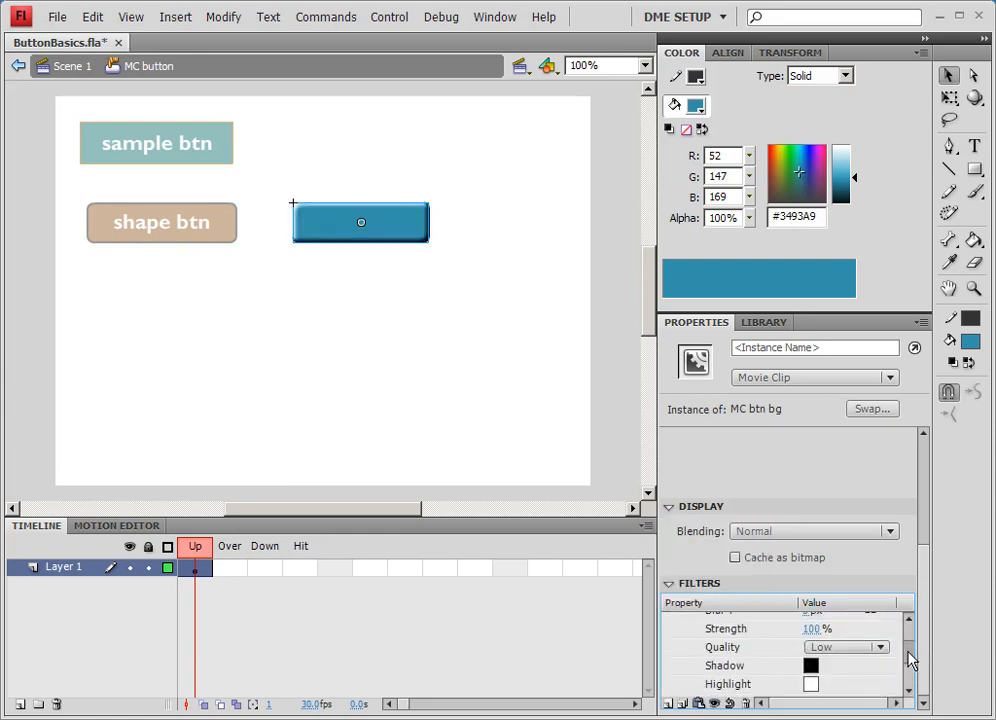
{"action": "mouse_move", "coordinate": [813, 643]}
{"action": "left_mouse_down"}
{"action": "mouse_move", "coordinate": [785, 643]}
{"action": "mouse_move", "coordinate": [795, 642]}
{"action": "left_mouse_up"}
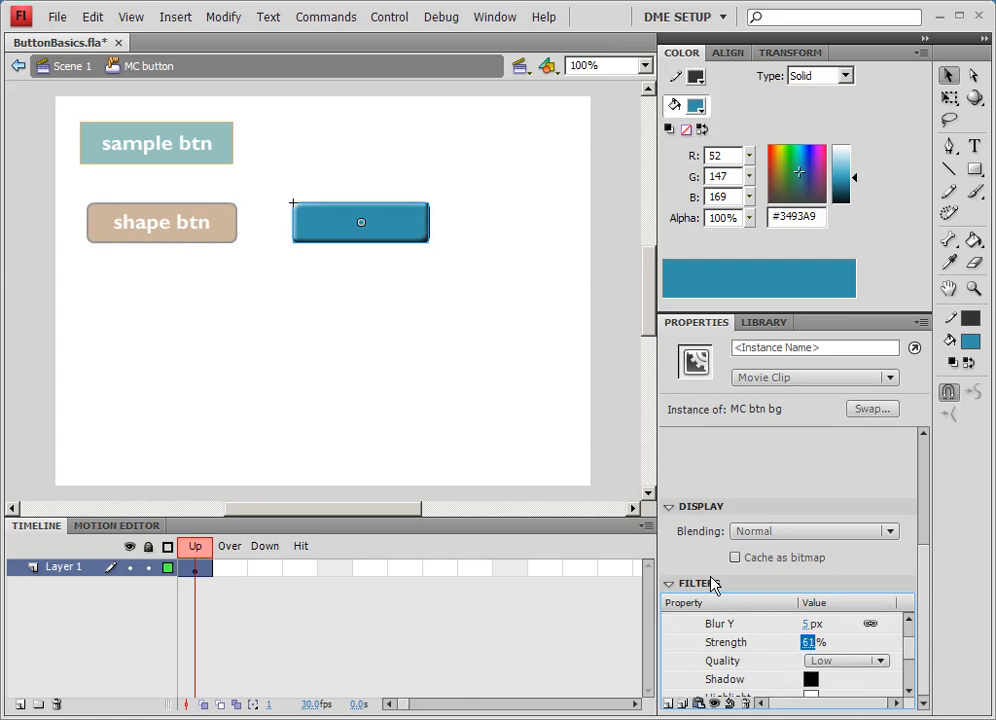
- Insert a keyframe in the button's Over frame
{"action": "left_click", "coordinate": [345, 394]}
{"action": "left_click", "coordinate": [390, 240]}
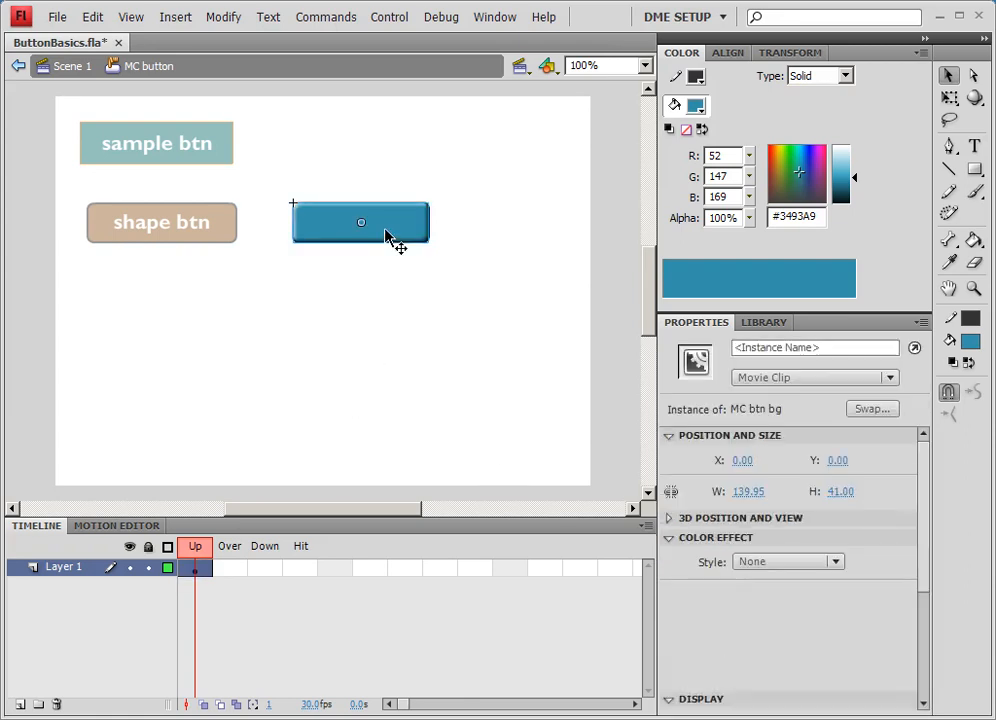
{"action": "left_click", "coordinate": [196, 570]}
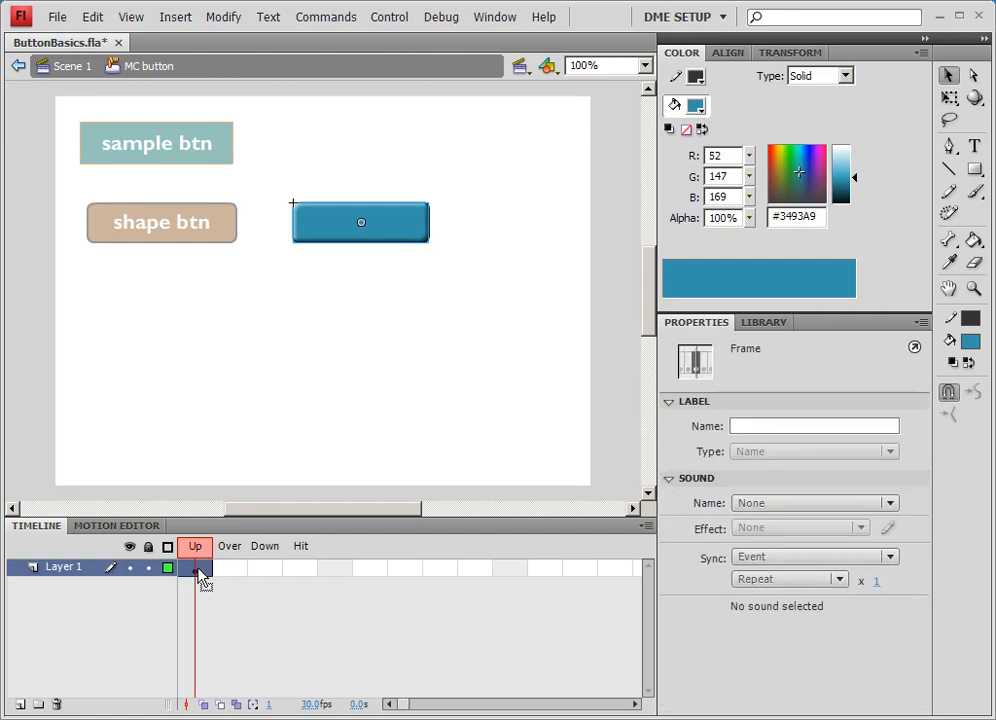
{"action": "right_click", "coordinate": [238, 568]}
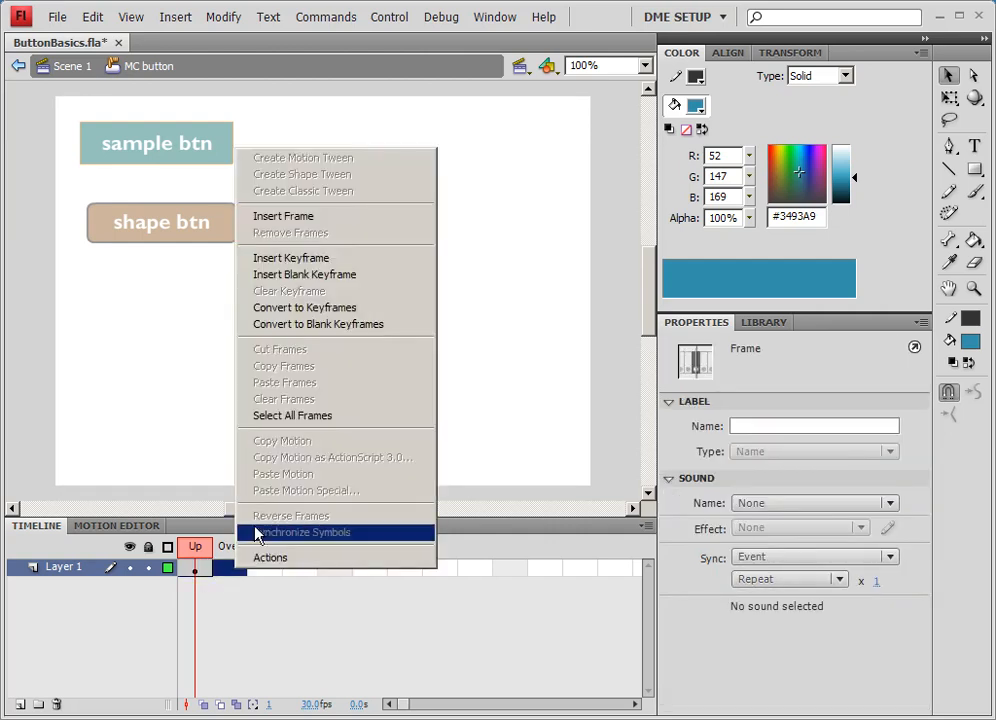
{"action": "left_click", "coordinate": [291, 258]}
- Adjust the Bevel filter settings of the clip on the Over frame
{"action": "left_click", "coordinate": [345, 238]}
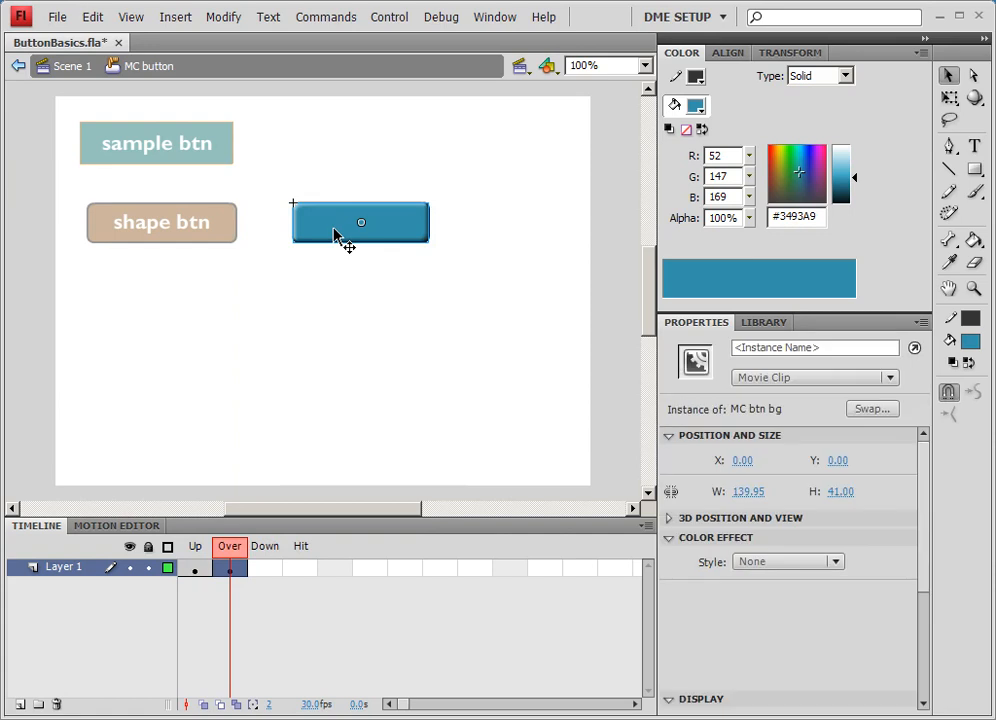
{"action": "left_click_drag", "start_coordinate": [922, 590], "coordinate": [911, 667]}
{"action": "left_click_drag", "start_coordinate": [816, 660], "coordinate": [747, 657]}
{"action": "left_click_drag", "start_coordinate": [639, 632], "coordinate": [785, 623]}
{"action": "left_click", "coordinate": [388, 608]}
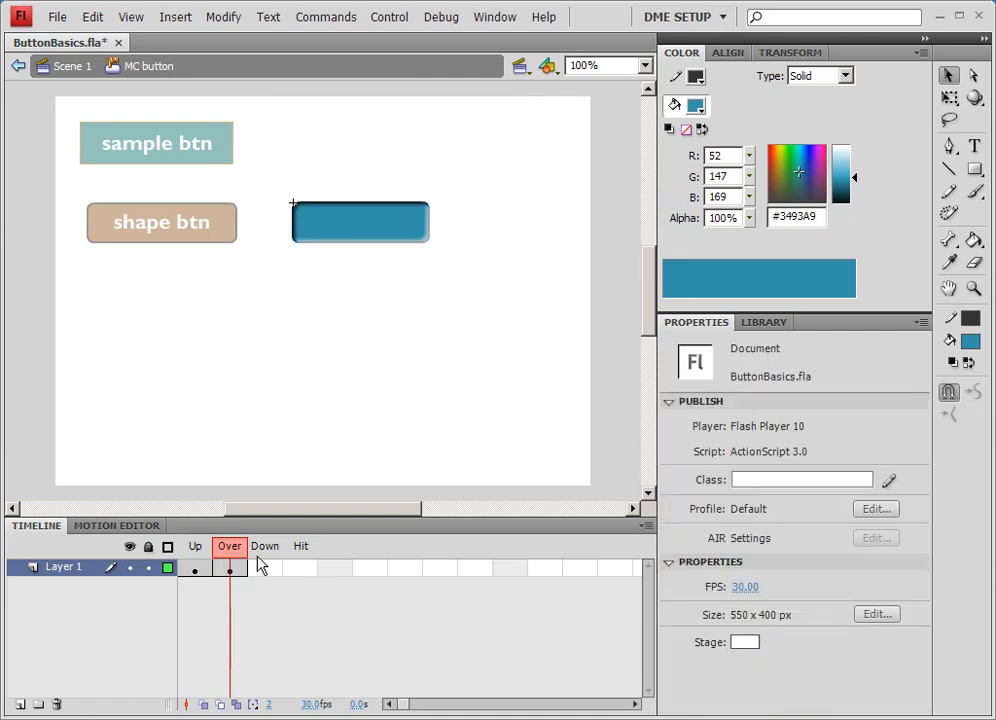
- Switch between the Up and Over frames to compare the button's appearance
{"action": "left_click", "coordinate": [198, 552]}
{"action": "left_click", "coordinate": [229, 548]}
{"action": "left_click", "coordinate": [193, 555]}
{"action": "left_click", "coordinate": [230, 548]}
{"action": "left_click", "coordinate": [192, 558]}
{"action": "left_click", "coordinate": [229, 550]}
{"action": "left_click", "coordinate": [196, 556]}
{"action": "left_click", "coordinate": [231, 558]}
{"action": "left_click", "coordinate": [203, 560]}
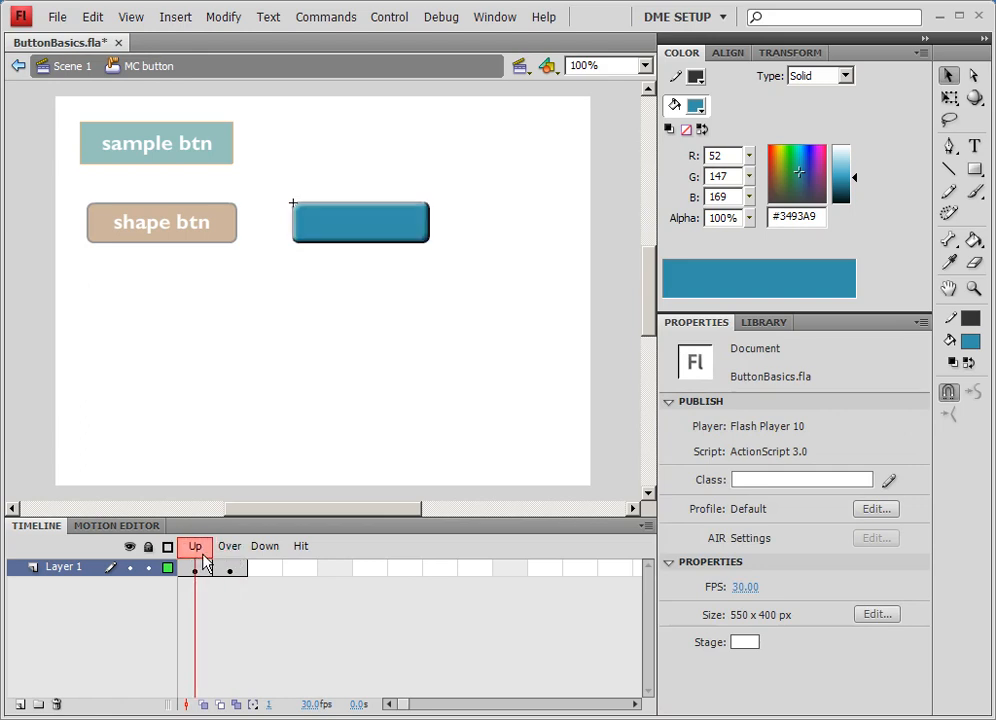
- Set the Over frame clip's color effect to Brightness at -20%
{"action": "left_click", "coordinate": [231, 569]}
{"action": "left_click", "coordinate": [389, 222]}
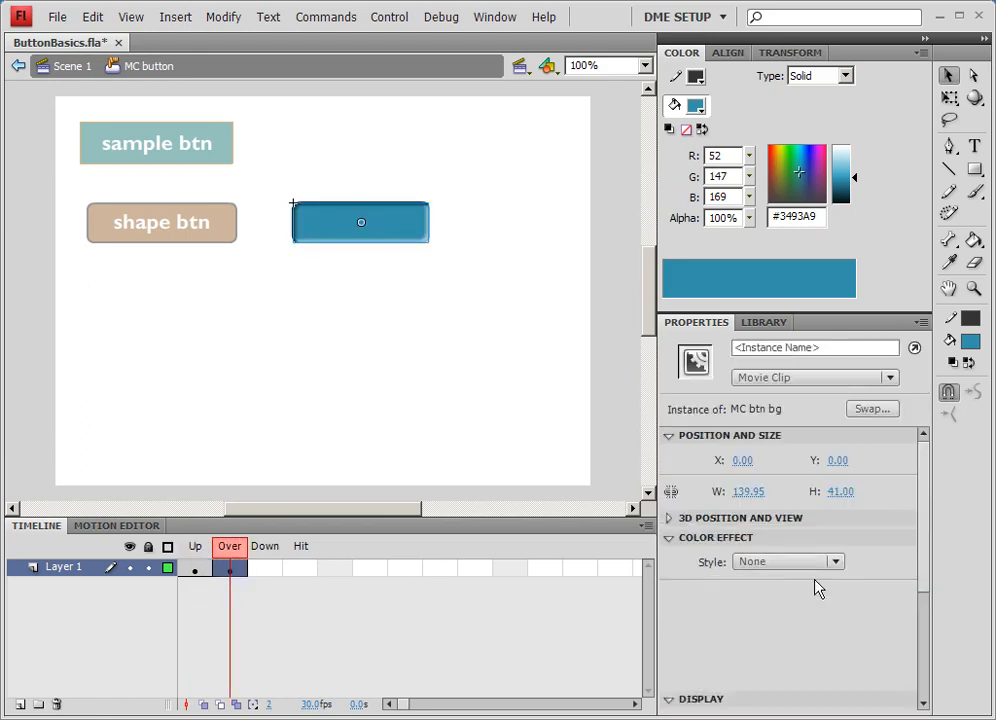
{"action": "scroll", "coordinate": [922, 578], "scroll_direction": "down", "scroll_amount": 1}
{"action": "left_click", "coordinate": [809, 529]}
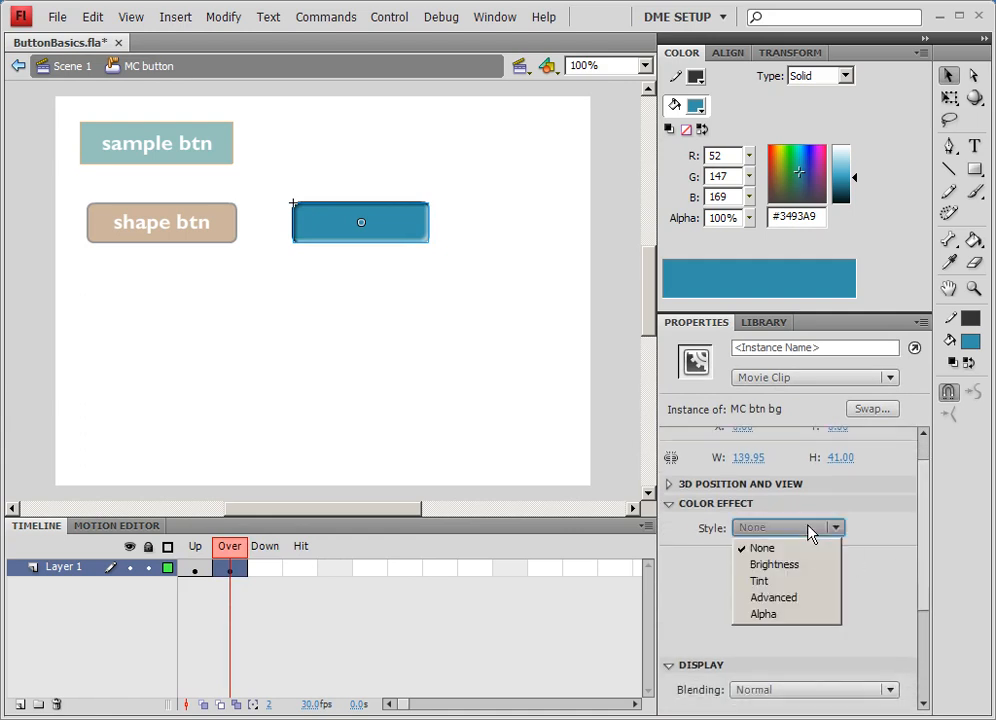
{"action": "left_click", "coordinate": [778, 566]}
{"action": "left_click_drag", "start_coordinate": [780, 559], "coordinate": [779, 558]}
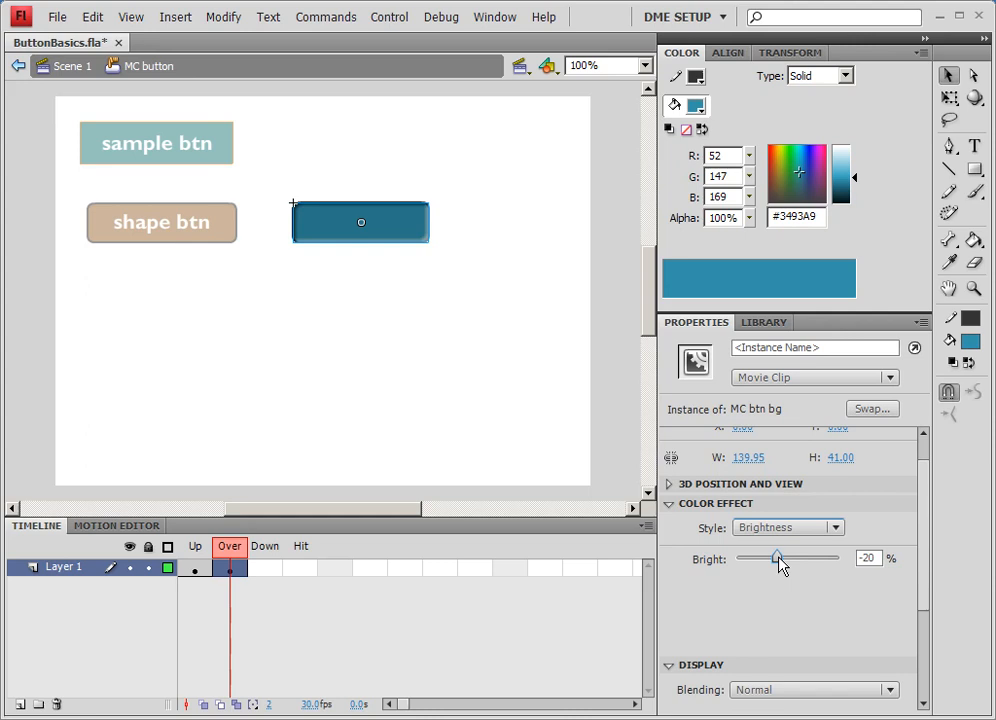
- Switch between the Up and Over frames again to compare the darkened state
{"action": "left_click", "coordinate": [196, 558]}
{"action": "left_click", "coordinate": [225, 556]}
{"action": "left_click", "coordinate": [210, 566]}
{"action": "left_click", "coordinate": [230, 567]}
{"action": "left_click", "coordinate": [197, 567]}
{"action": "left_click", "coordinate": [230, 567]}
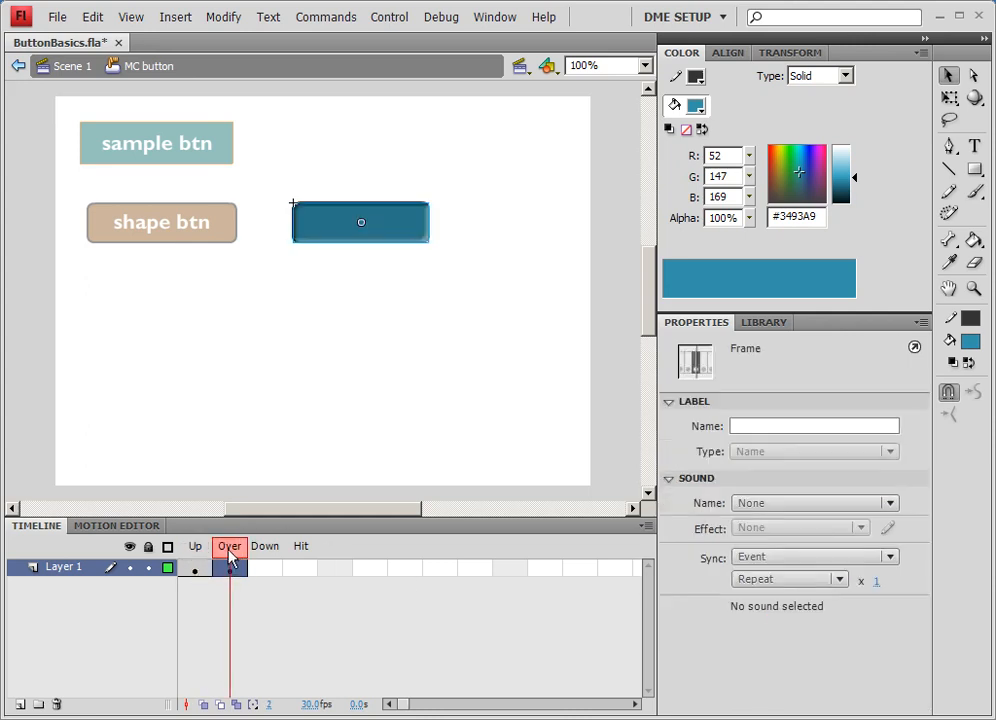
- Add a new layer and type the text movieclip btn in a text box above the button
{"action": "left_click", "coordinate": [19, 704]}
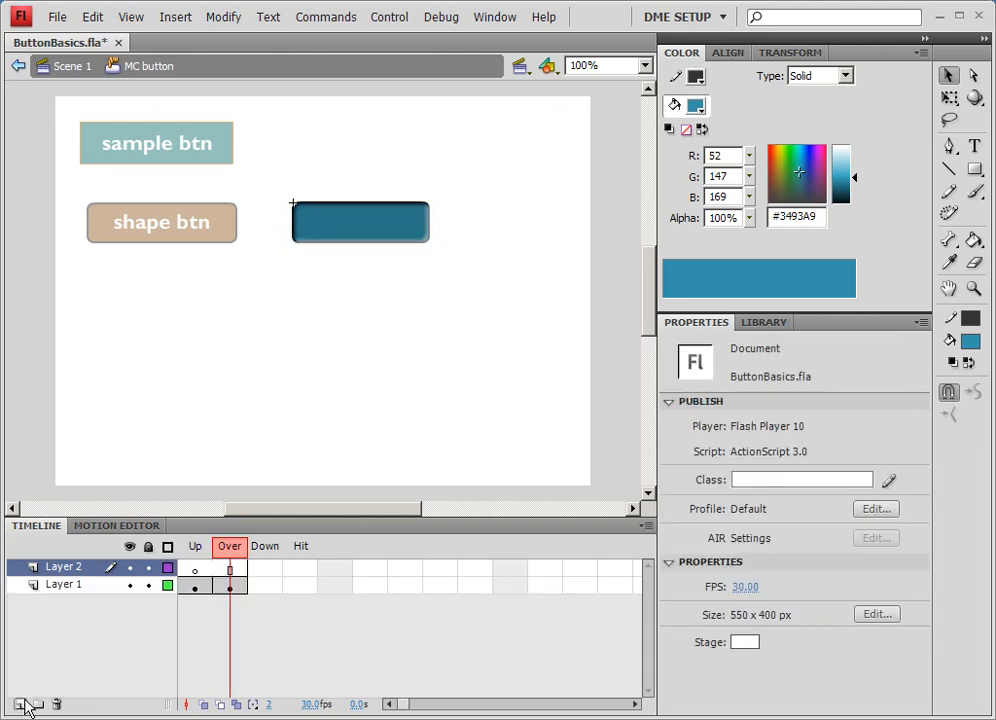
{"action": "left_click", "coordinate": [974, 146]}
{"action": "left_click_drag", "start_coordinate": [291, 152], "coordinate": [430, 178]}
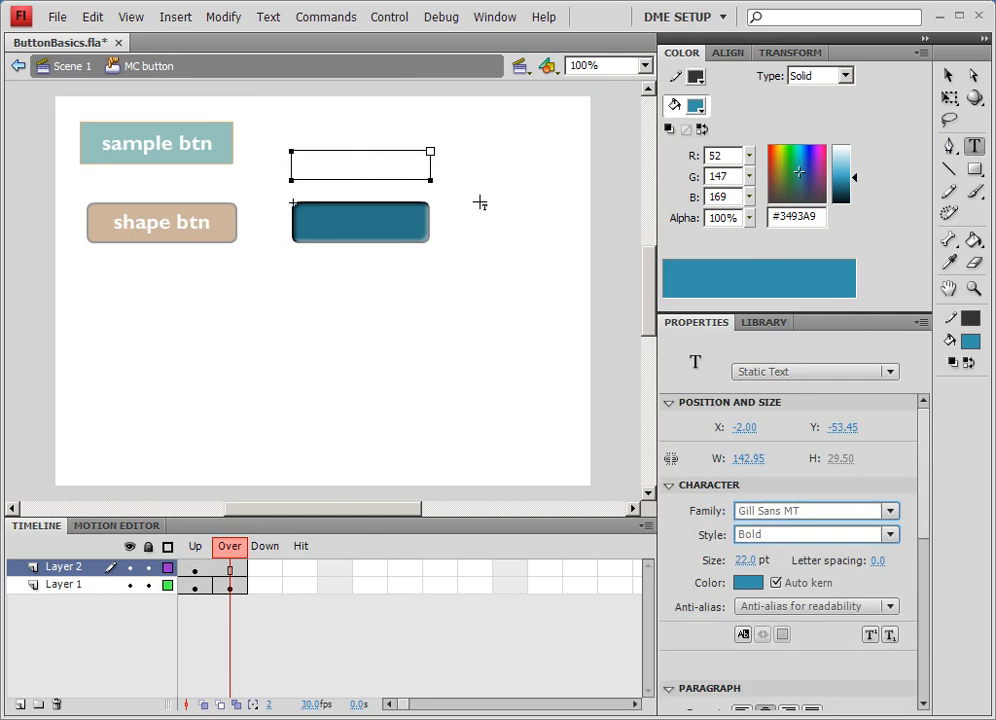
{"action": "type", "text": "movieclip btn"}
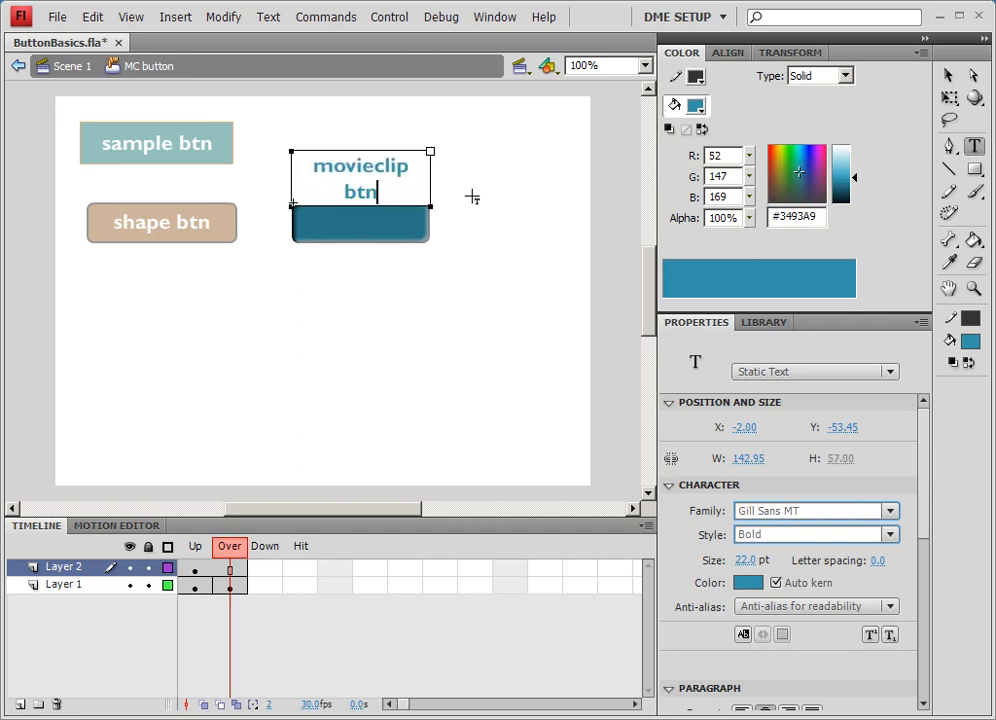
- Widen the text box to a single line and move the text onto the button
{"action": "left_click_drag", "start_coordinate": [429, 151], "coordinate": [449, 151]}
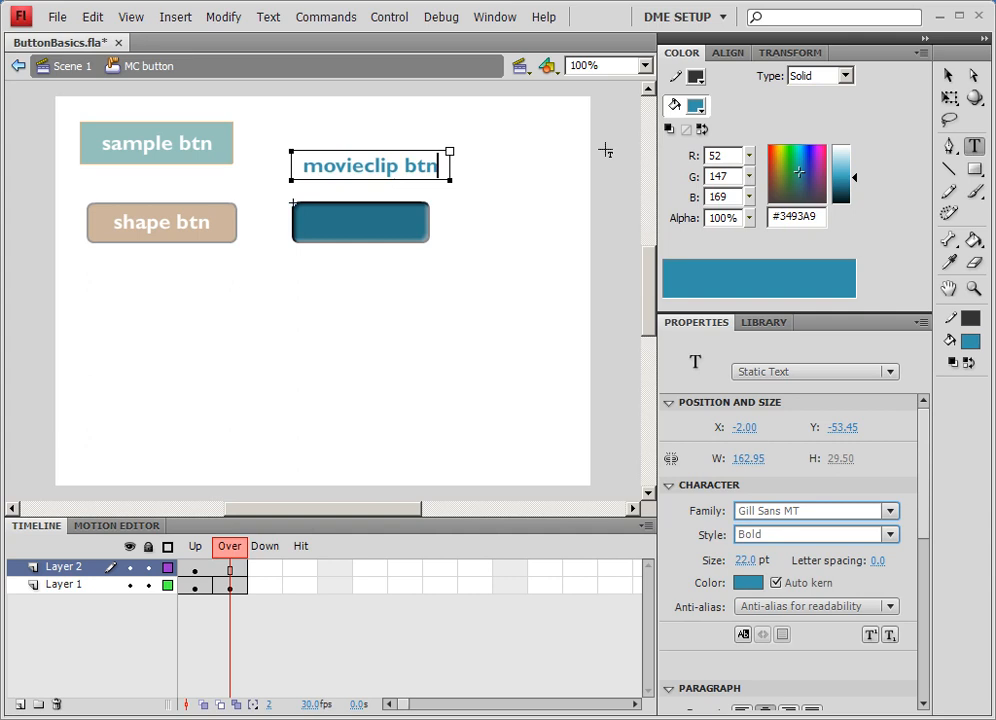
{"action": "key", "text": "Escape"}
{"action": "left_click_drag", "start_coordinate": [374, 153], "coordinate": [367, 212]}
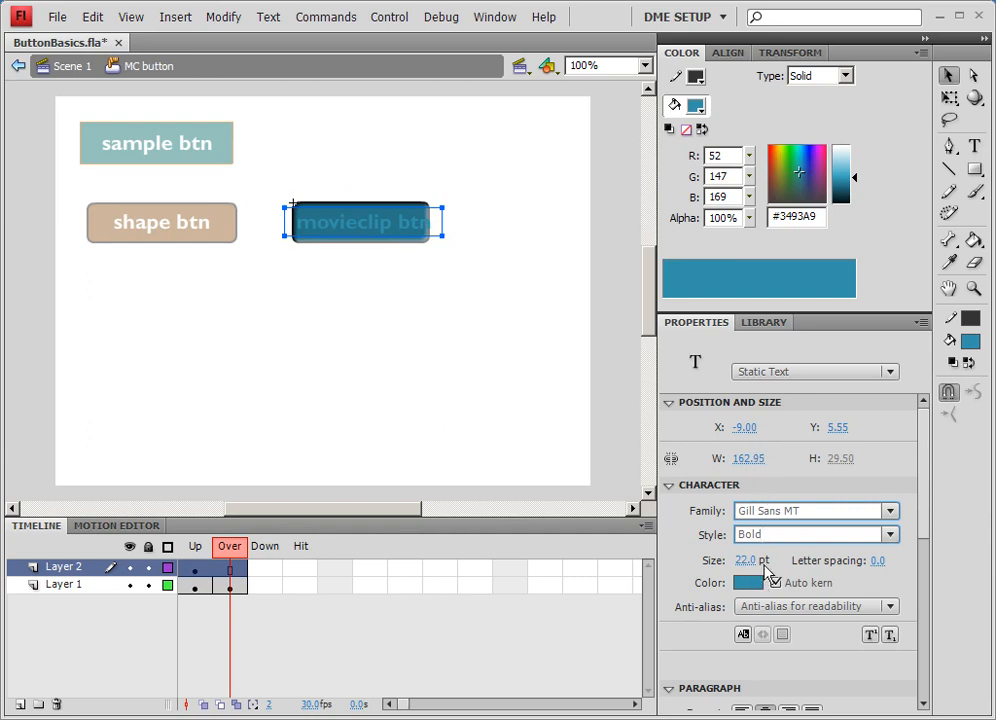
- Make the label text white and nudge the text box onto the button
{"action": "left_click_drag", "start_coordinate": [854, 178], "coordinate": [854, 146]}
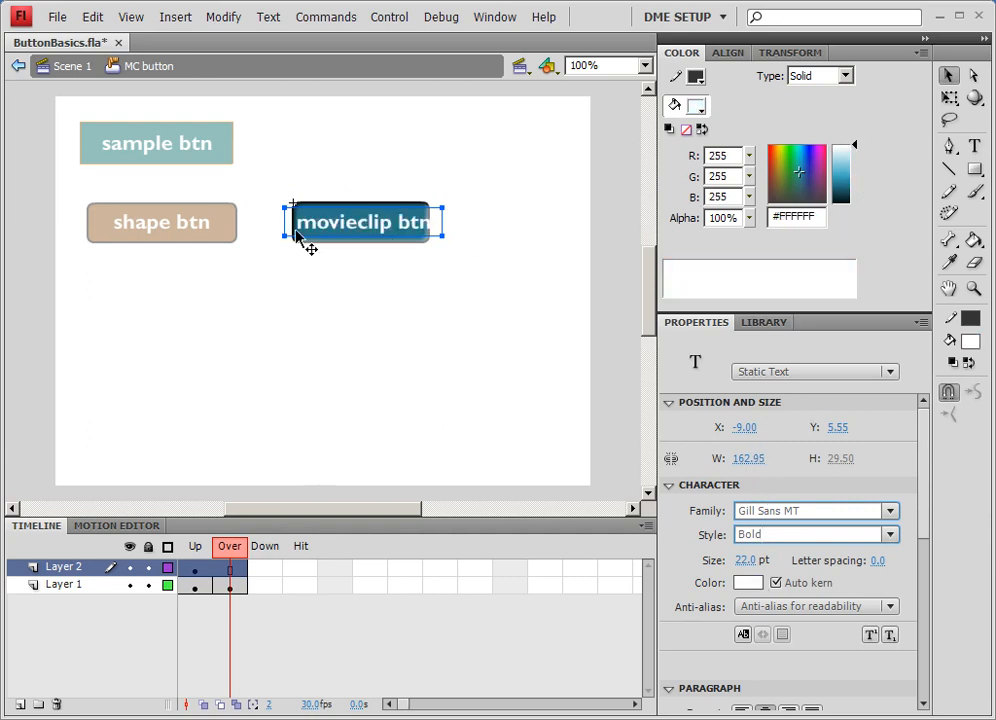
{"action": "left_click_drag", "start_coordinate": [286, 233], "coordinate": [294, 232]}
- Reduce the label's font size to 19 pt and narrow the text box to fit the button
{"action": "left_click_drag", "start_coordinate": [749, 567], "coordinate": [741, 567]}
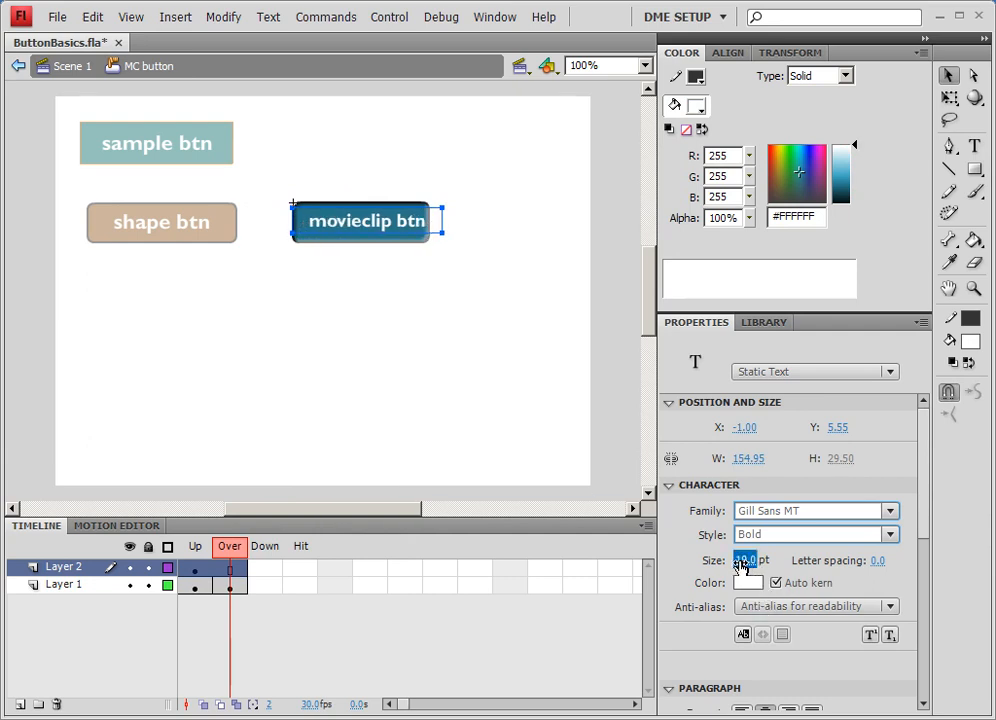
{"action": "left_click_drag", "start_coordinate": [442, 233], "coordinate": [428, 233]}
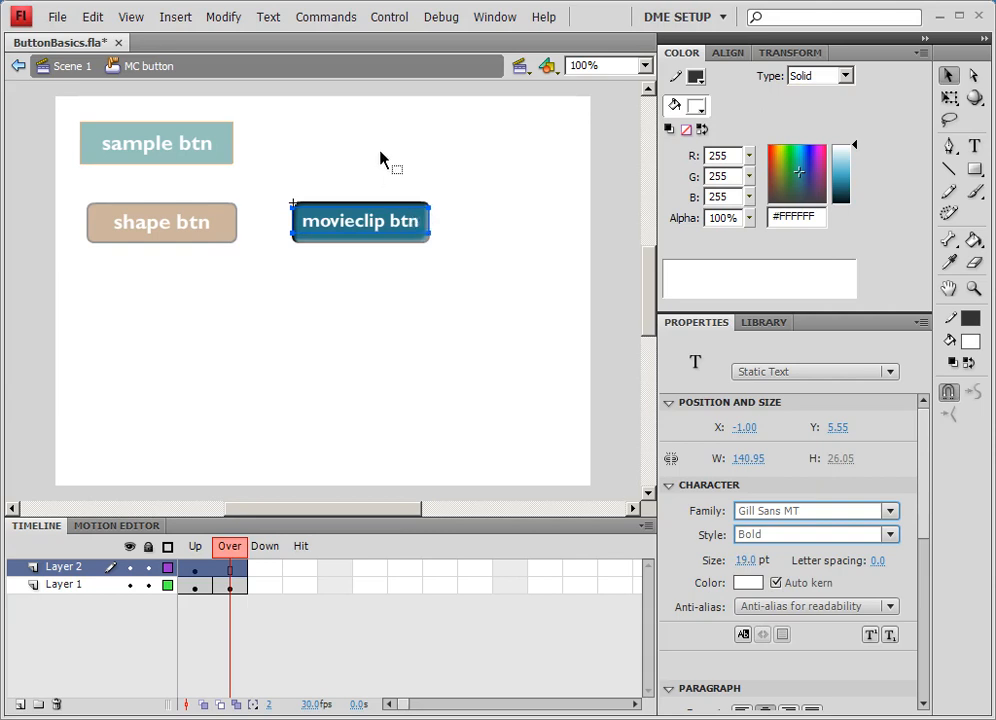
{"action": "left_click", "coordinate": [362, 176]}
{"action": "left_click", "coordinate": [349, 232]}
{"action": "left_click_drag", "start_coordinate": [291, 233], "coordinate": [263, 234]}
{"action": "key", "text": "ctrl+z"}
- Return to Scene 1, deselect everything and save the file
{"action": "left_click", "coordinate": [62, 71]}
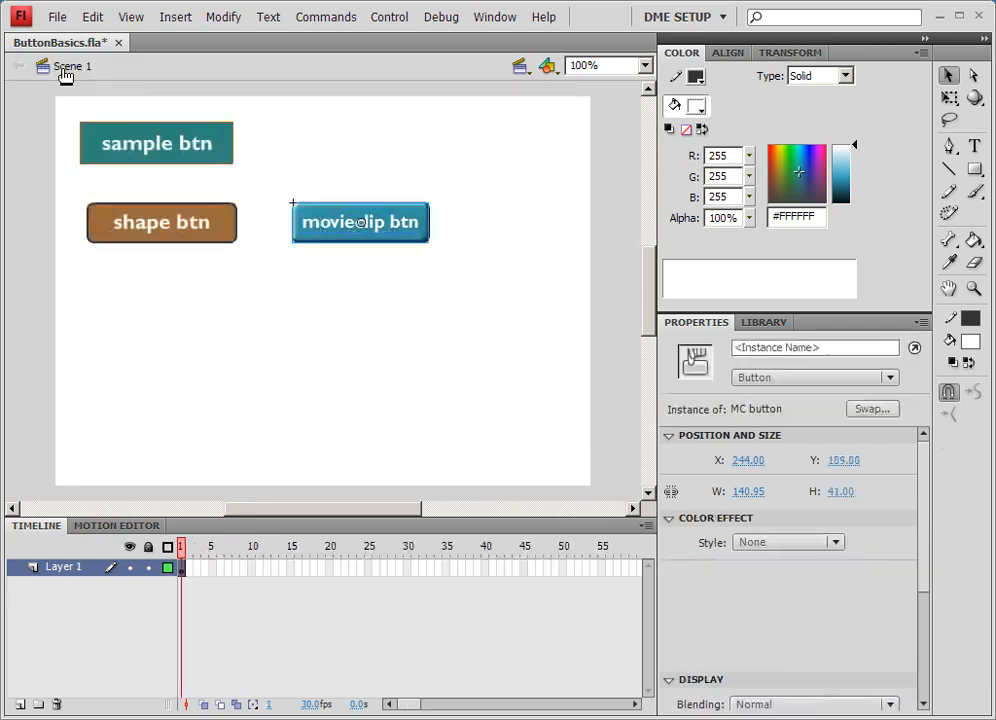
{"action": "left_click", "coordinate": [366, 148]}
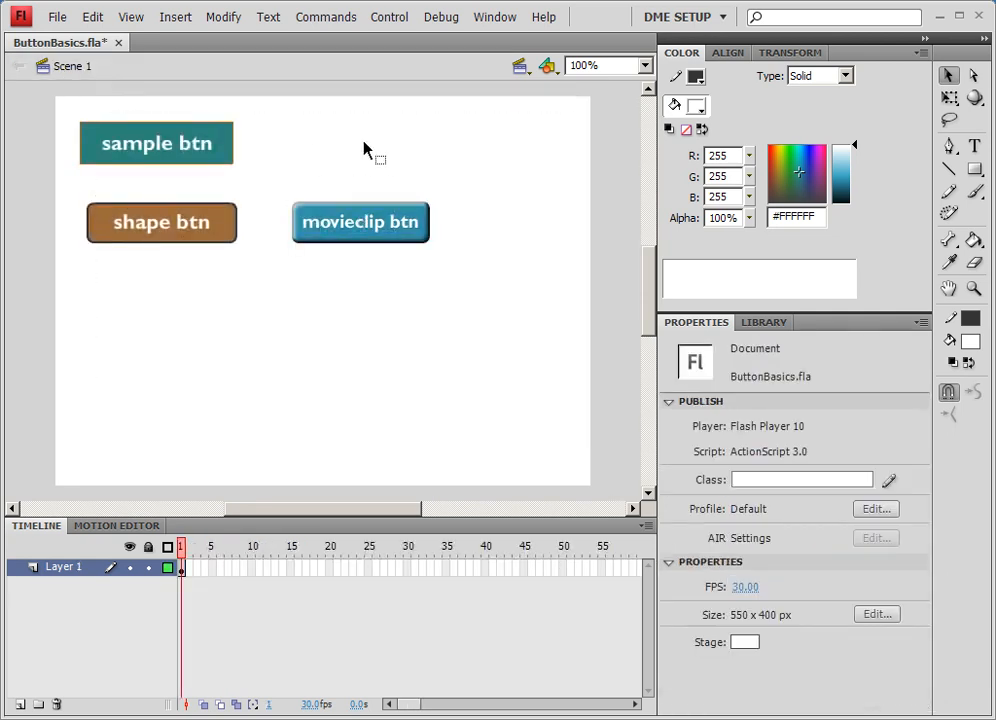
{"action": "key", "text": "ctrl+s"}
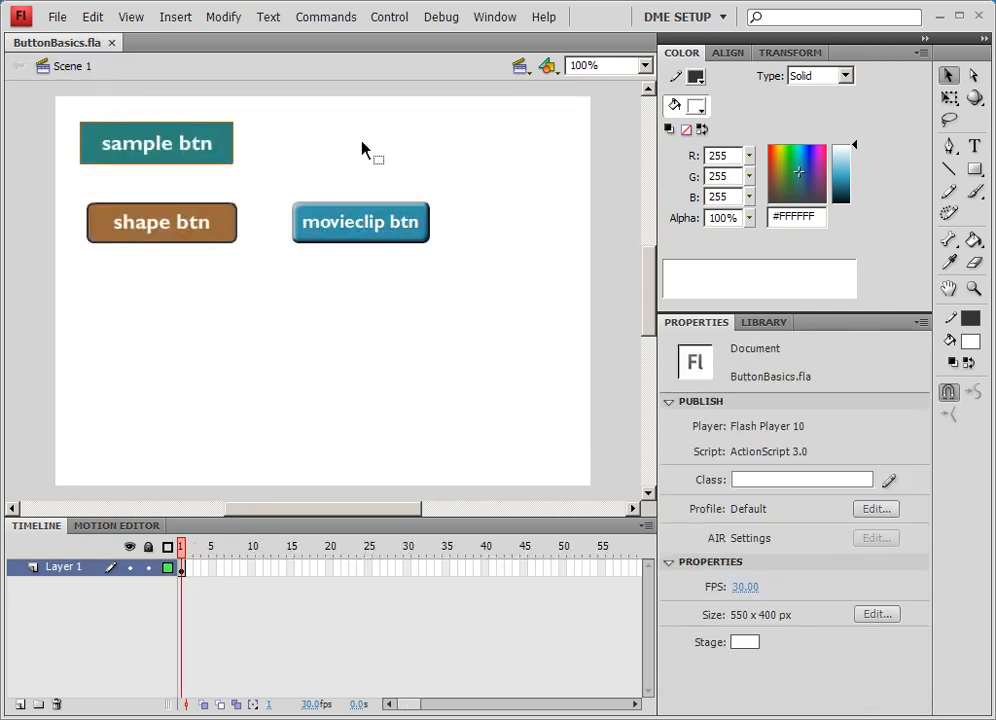
- Test the movie to try the movieclip btn rollover, then close the preview window
{"action": "left_click", "coordinate": [394, 22]}
{"action": "left_click", "coordinate": [434, 140]}
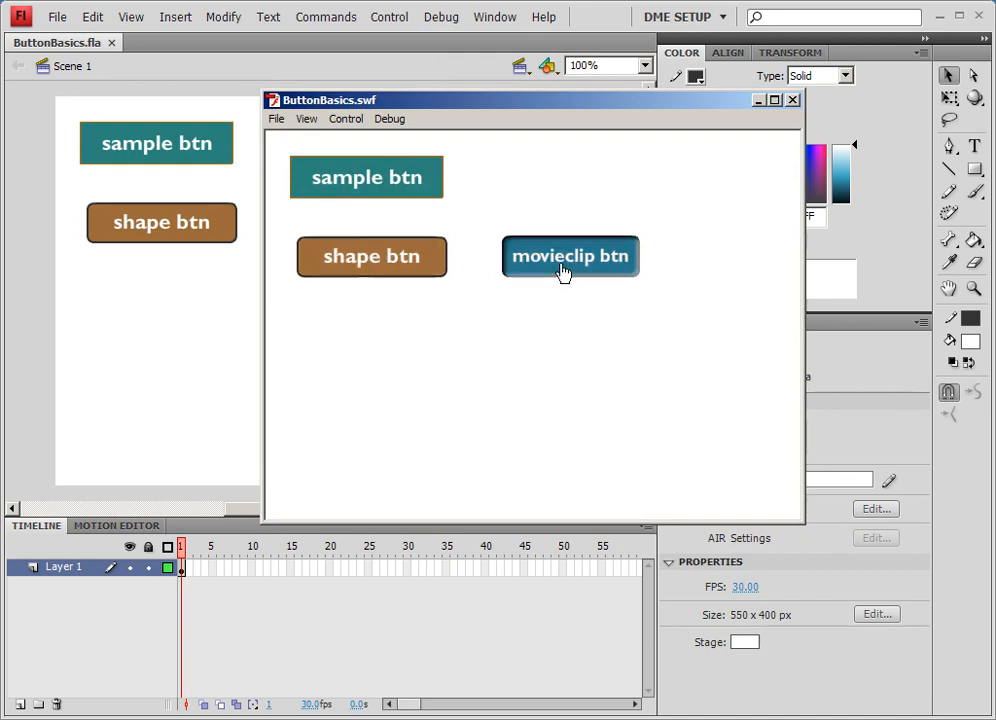
{"action": "left_click", "coordinate": [792, 101]}
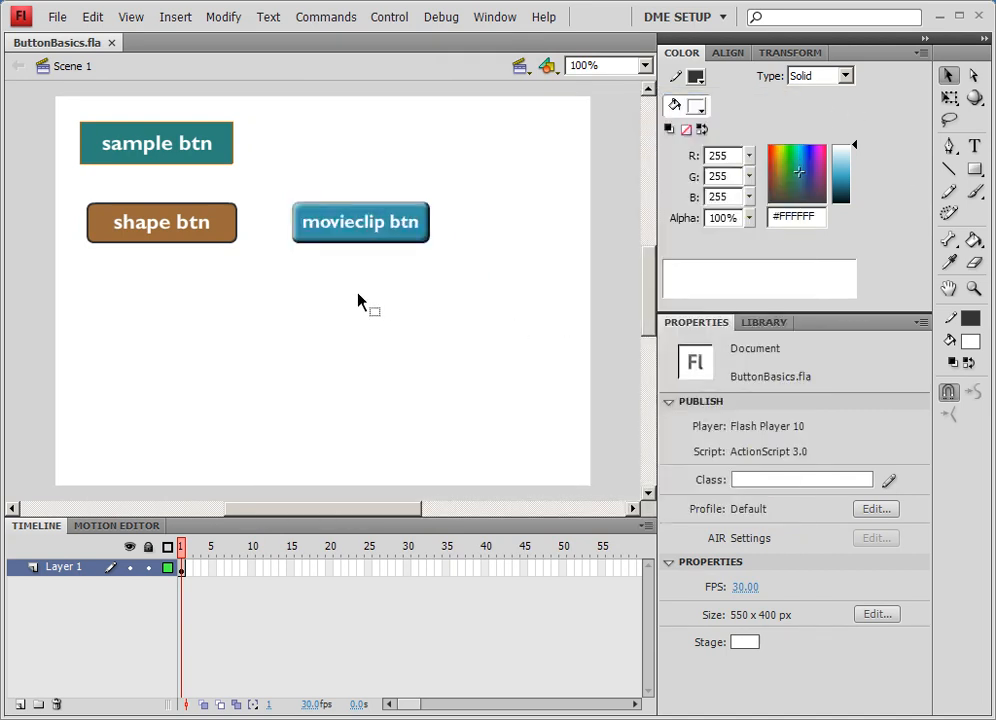
- Draw a rectangle primitive about 157 x 41 below the buttons and round its corners to a 14 radius
{"action": "left_click", "coordinate": [975, 173]}
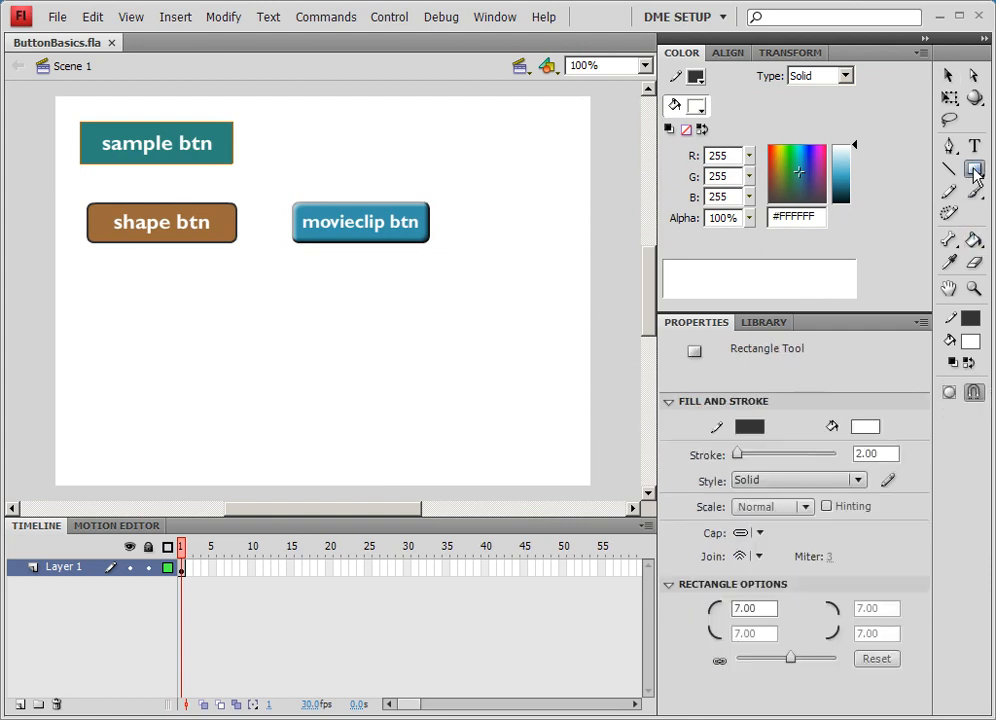
{"action": "left_click", "coordinate": [975, 173]}
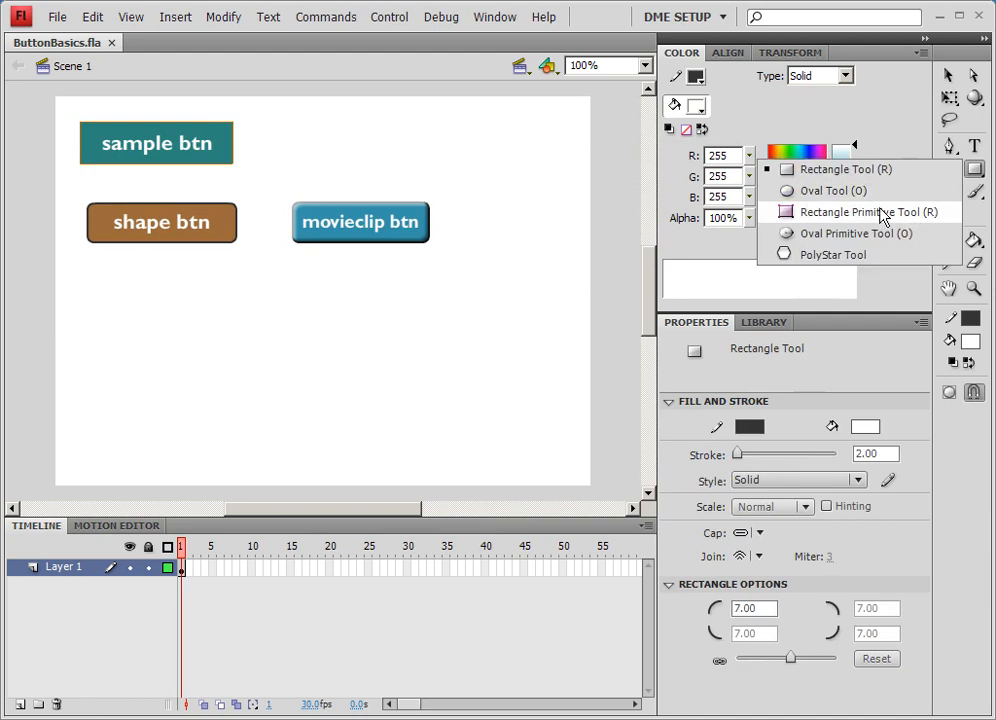
{"action": "left_click", "coordinate": [868, 212]}
{"action": "left_click_drag", "start_coordinate": [178, 280], "coordinate": [332, 320]}
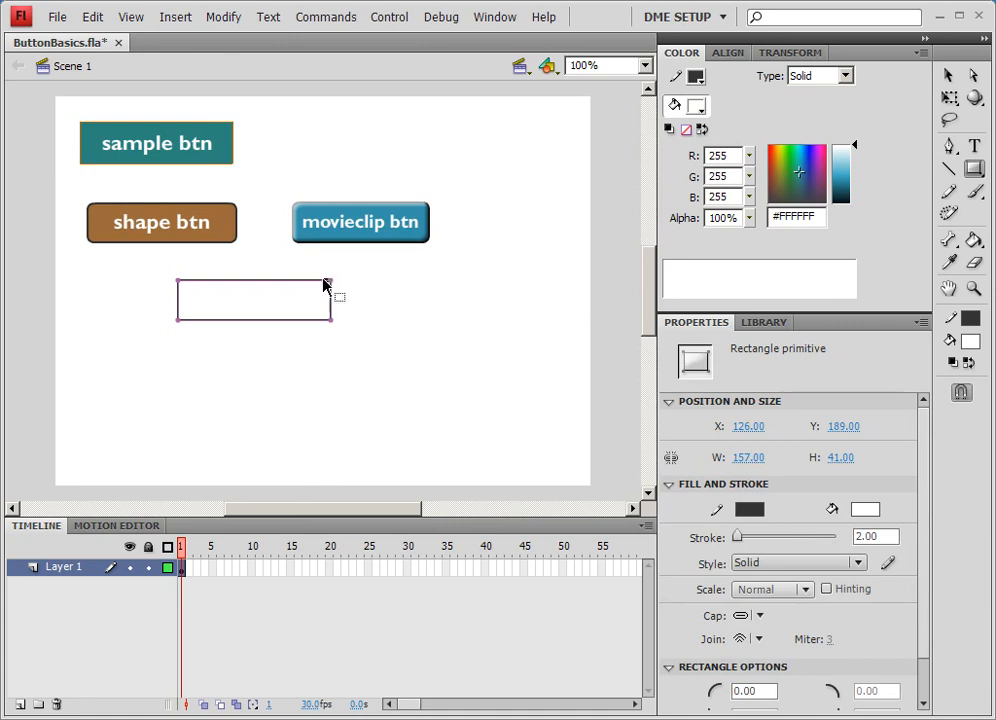
{"action": "left_click_drag", "start_coordinate": [331, 286], "coordinate": [318, 294]}
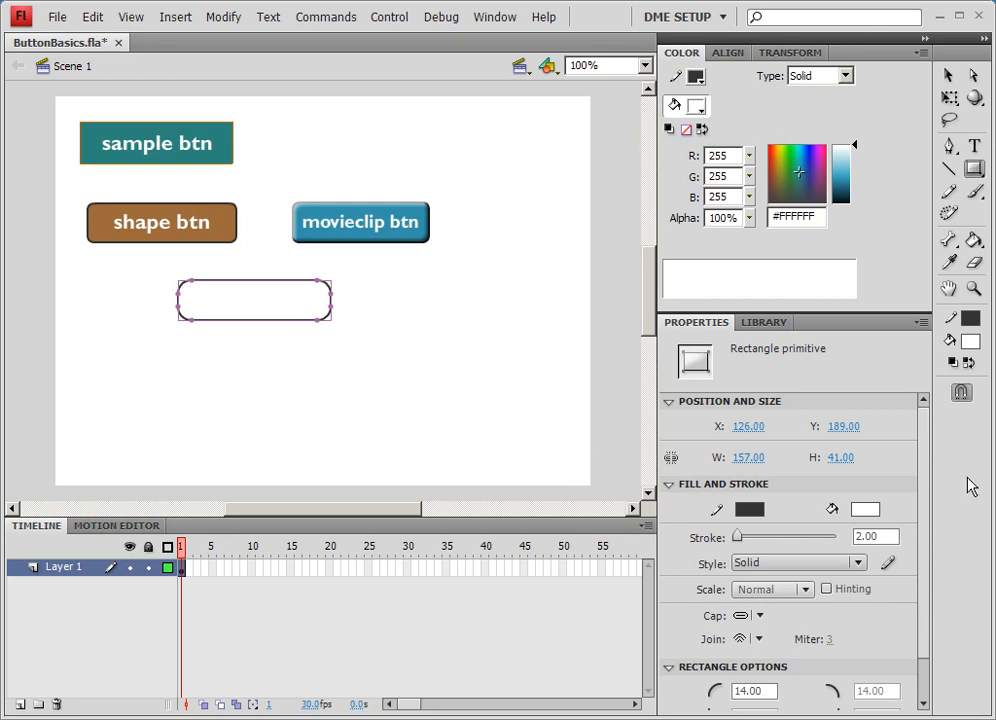
- Set the rectangle's top-right and bottom-left corner radii to 0
{"action": "scroll", "coordinate": [923, 536], "scroll_direction": "down", "scroll_amount": 1}
{"action": "left_click", "coordinate": [746, 670]}
{"action": "type", "text": "0"}
{"action": "key", "text": "Return"}
{"action": "left_click_drag", "start_coordinate": [893, 646], "coordinate": [825, 646]}
{"action": "type", "text": "0"}
{"action": "key", "text": "Return"}
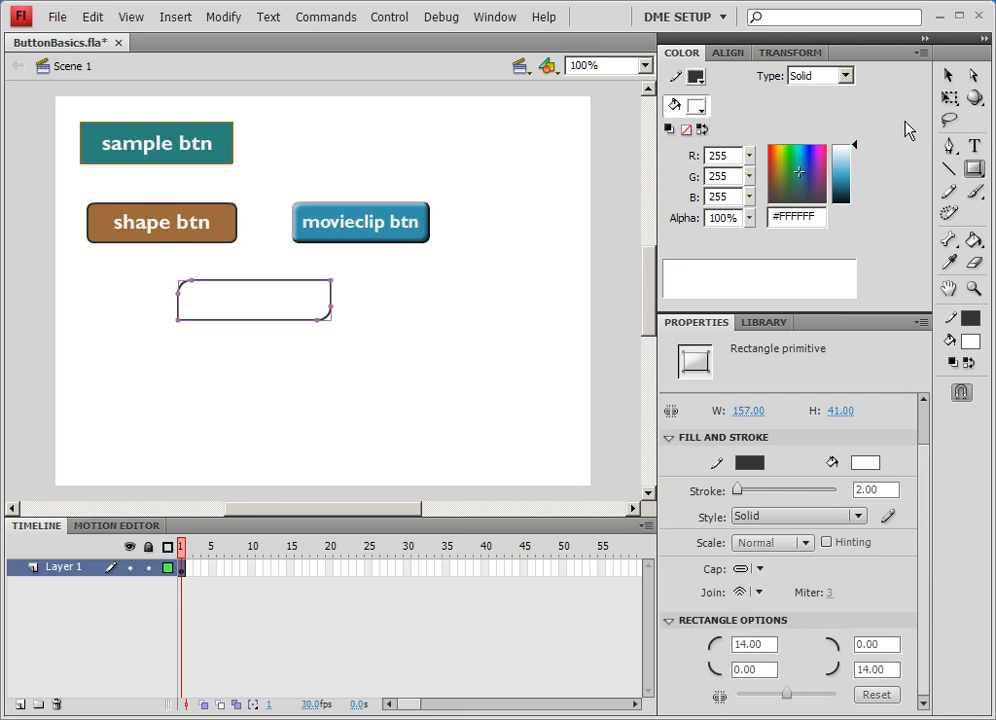
- Set the rectangle's fill color to #E4CD70
{"action": "left_click", "coordinate": [949, 76]}
{"action": "left_click", "coordinate": [846, 173]}
{"action": "left_click_drag", "start_coordinate": [818, 167], "coordinate": [819, 174]}
{"action": "left_click", "coordinate": [771, 172]}
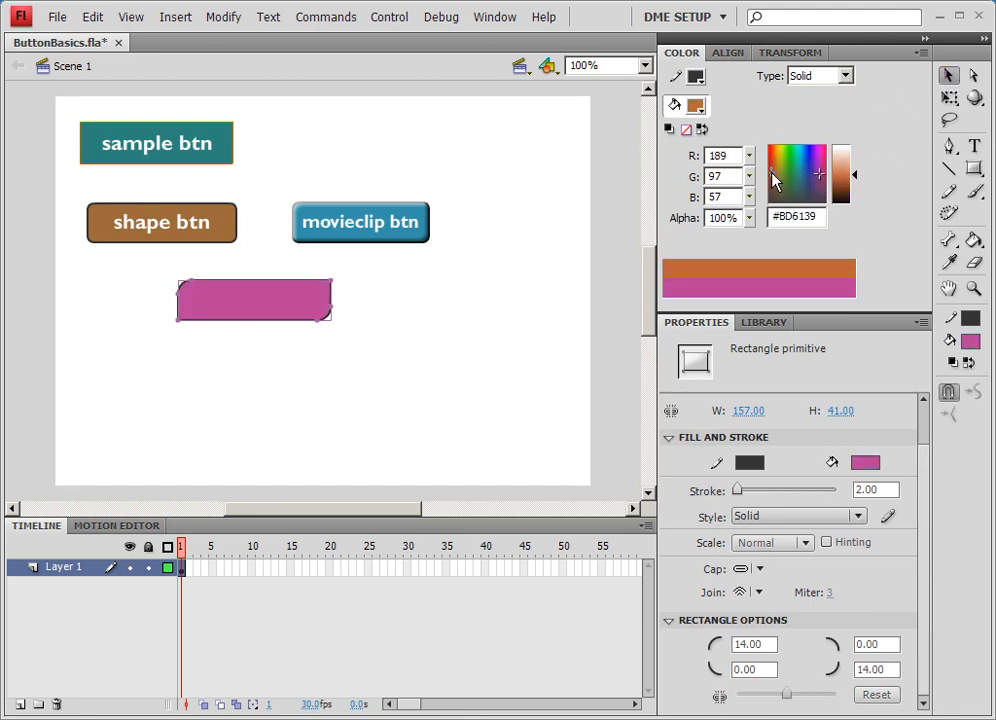
{"action": "left_click", "coordinate": [841, 177]}
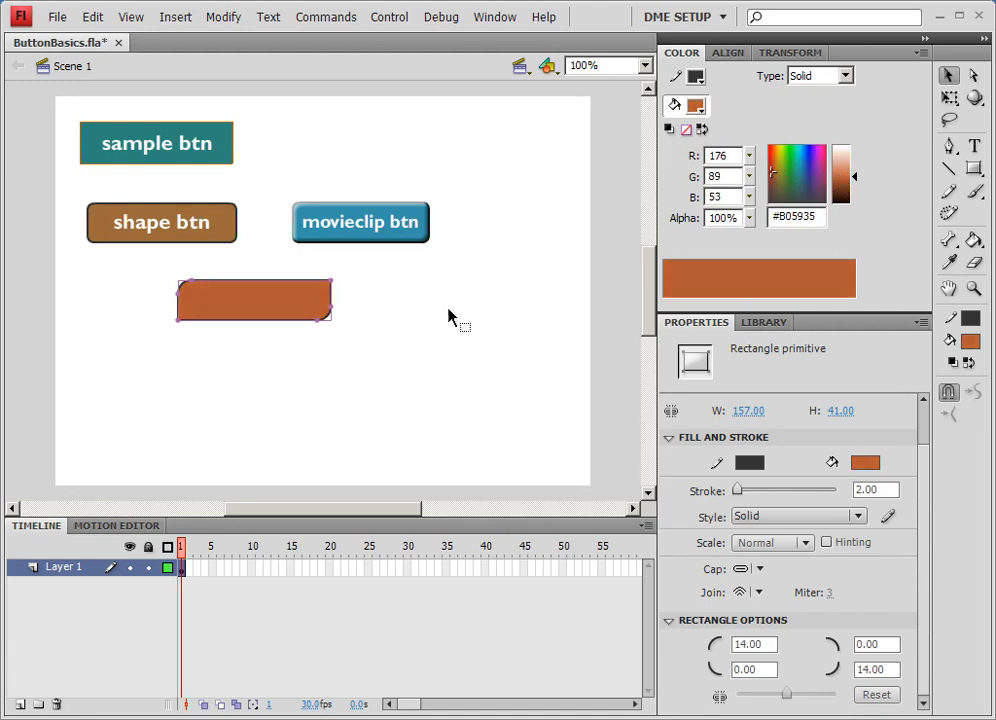
{"action": "left_click", "coordinate": [851, 174]}
{"action": "left_click", "coordinate": [851, 167]}
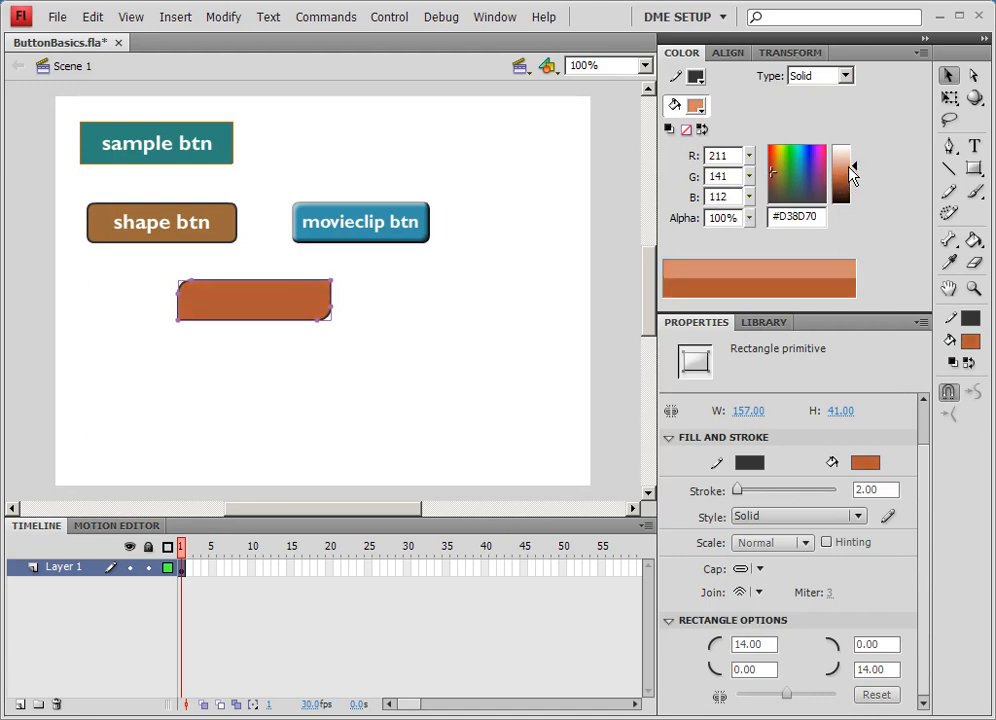
{"action": "left_click", "coordinate": [851, 160]}
{"action": "left_click_drag", "start_coordinate": [783, 186], "coordinate": [776, 164]}
{"action": "left_click", "coordinate": [842, 173]}
- Shift the rectangle slightly and give it a light blue stroke
{"action": "left_click_drag", "start_coordinate": [280, 306], "coordinate": [268, 313]}
{"action": "left_click", "coordinate": [405, 345]}
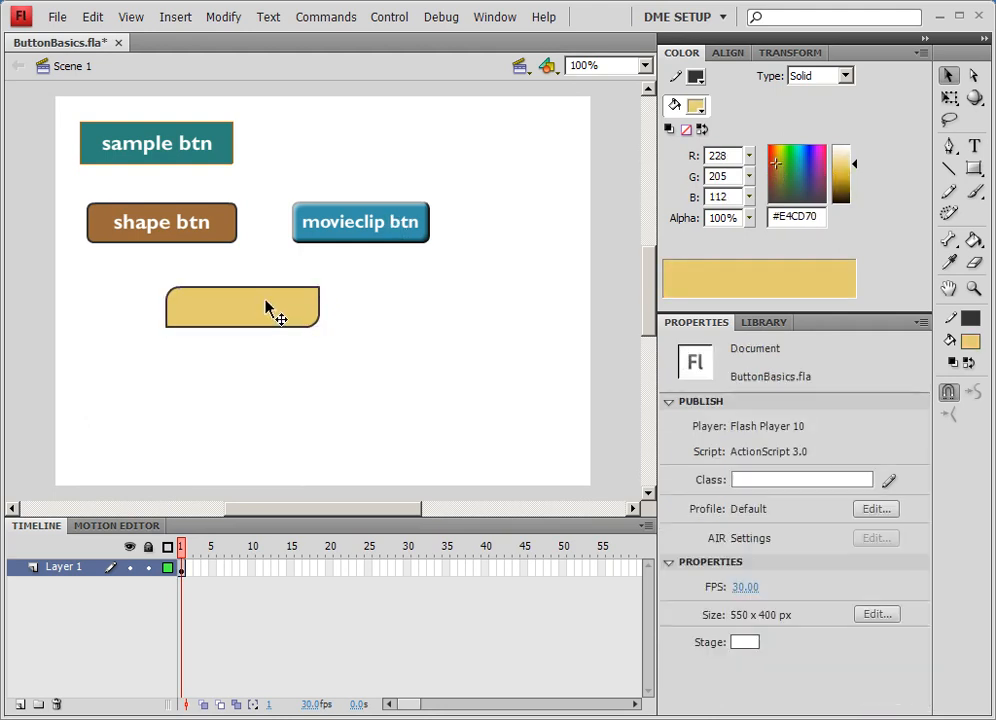
{"action": "left_click", "coordinate": [271, 311]}
{"action": "left_click", "coordinate": [757, 520]}
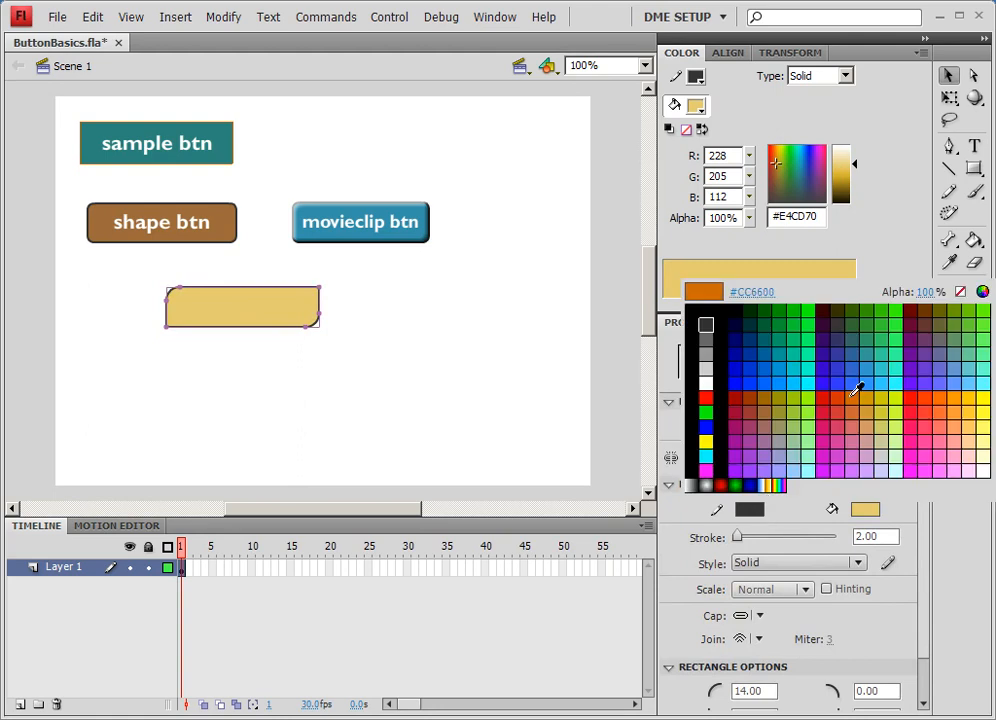
{"action": "left_click", "coordinate": [774, 379]}
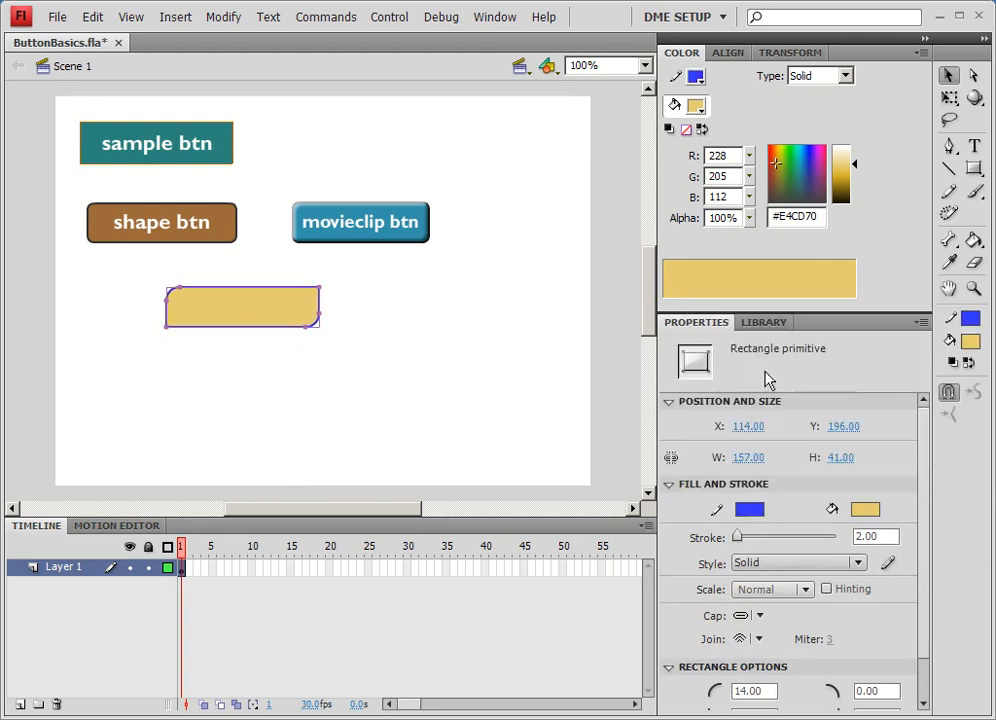
{"action": "left_click", "coordinate": [749, 510]}
{"action": "left_click", "coordinate": [870, 374]}
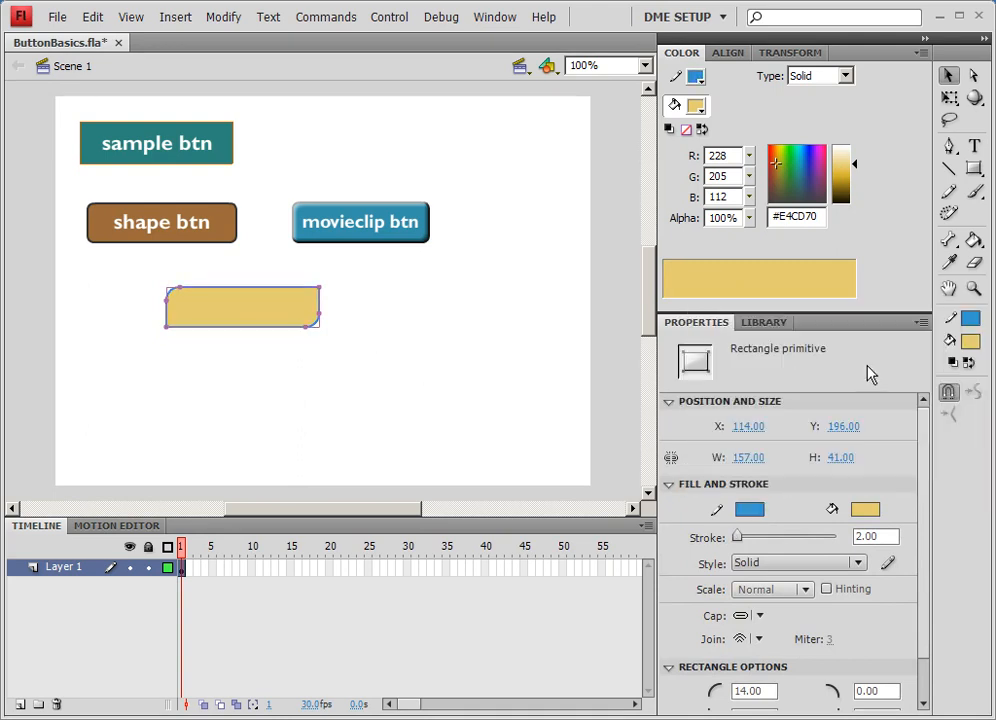
{"action": "left_click", "coordinate": [296, 338]}
- Move the rectangle up and convert it to a Button symbol named anim button
{"action": "left_click_drag", "start_coordinate": [289, 327], "coordinate": [285, 311]}
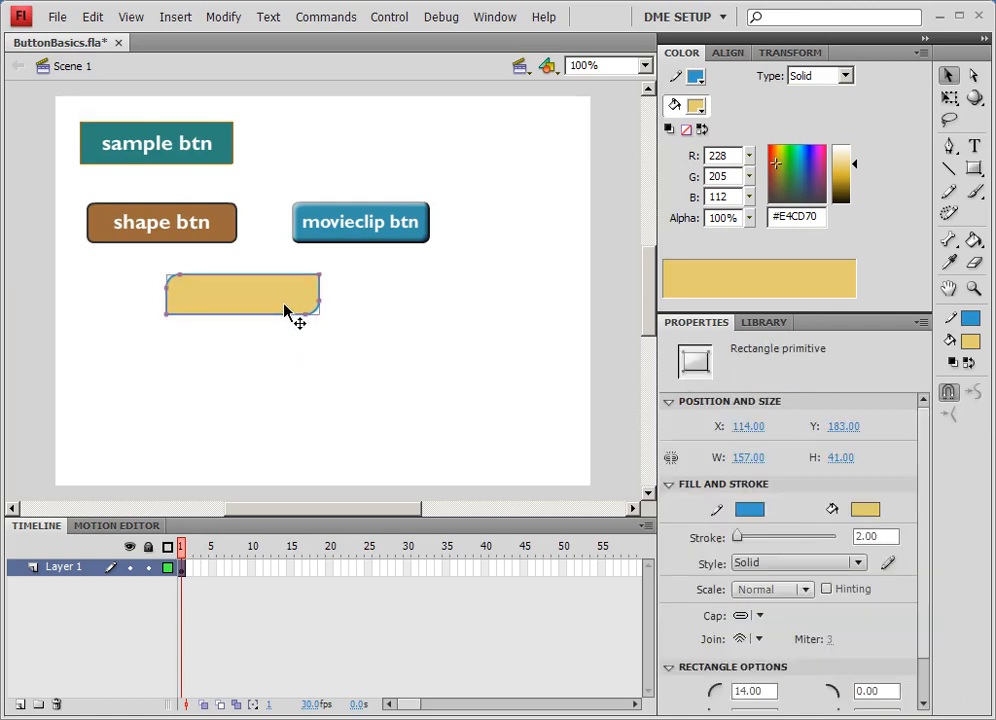
{"action": "right_click", "coordinate": [289, 303]}
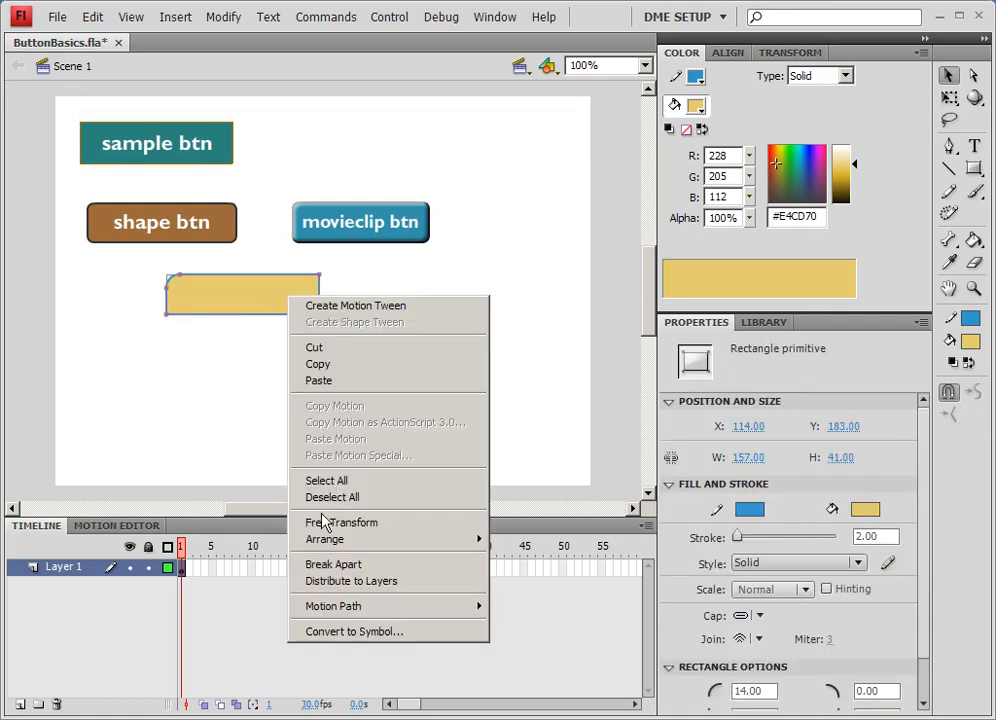
{"action": "left_click", "coordinate": [344, 631]}
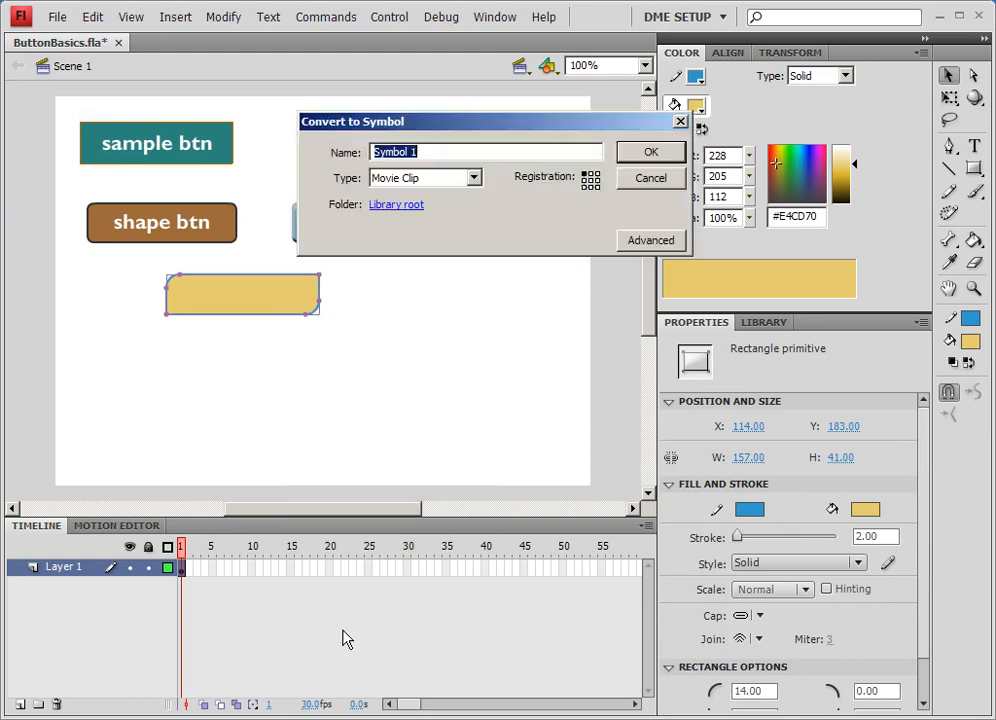
{"action": "left_click", "coordinate": [441, 185]}
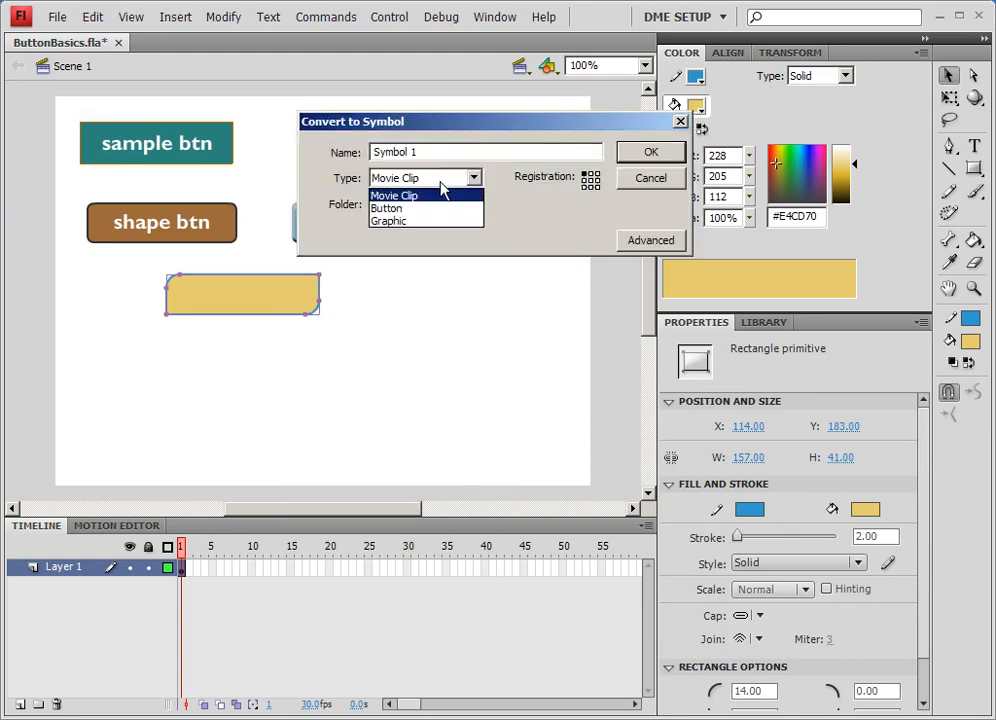
{"action": "left_click", "coordinate": [396, 207]}
{"action": "left_click_drag", "start_coordinate": [426, 154], "coordinate": [343, 150]}
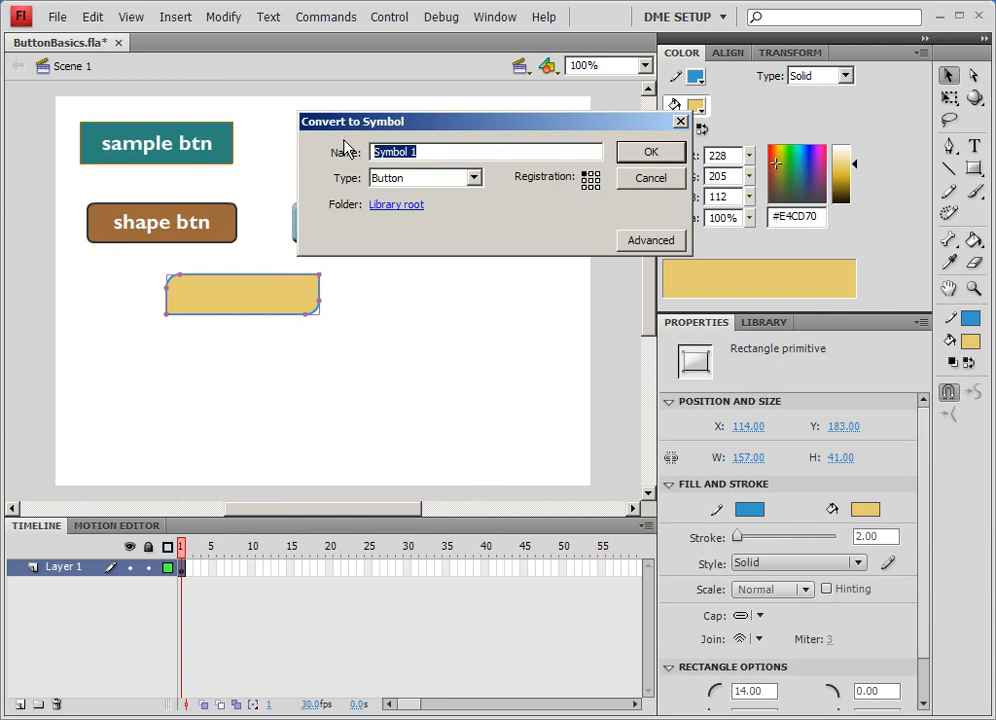
{"action": "type", "text": "anim button"}
{"action": "key", "text": "Return"}
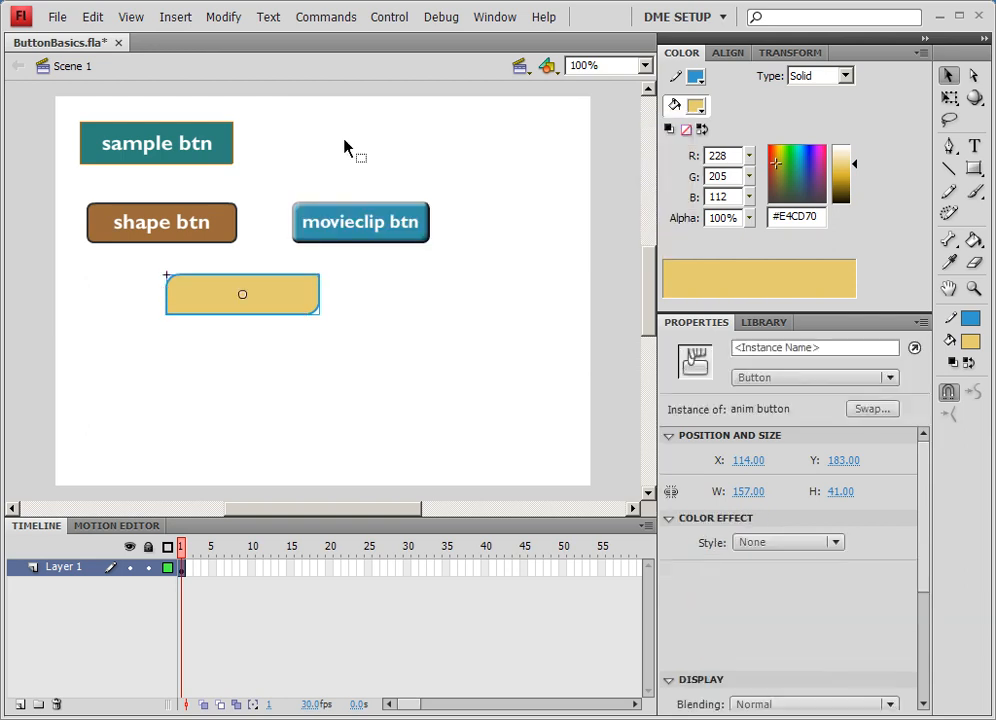
- Inside the button, convert the rectangle into a Movie Clip symbol named anim btn bg
{"action": "double_click", "coordinate": [287, 313]}
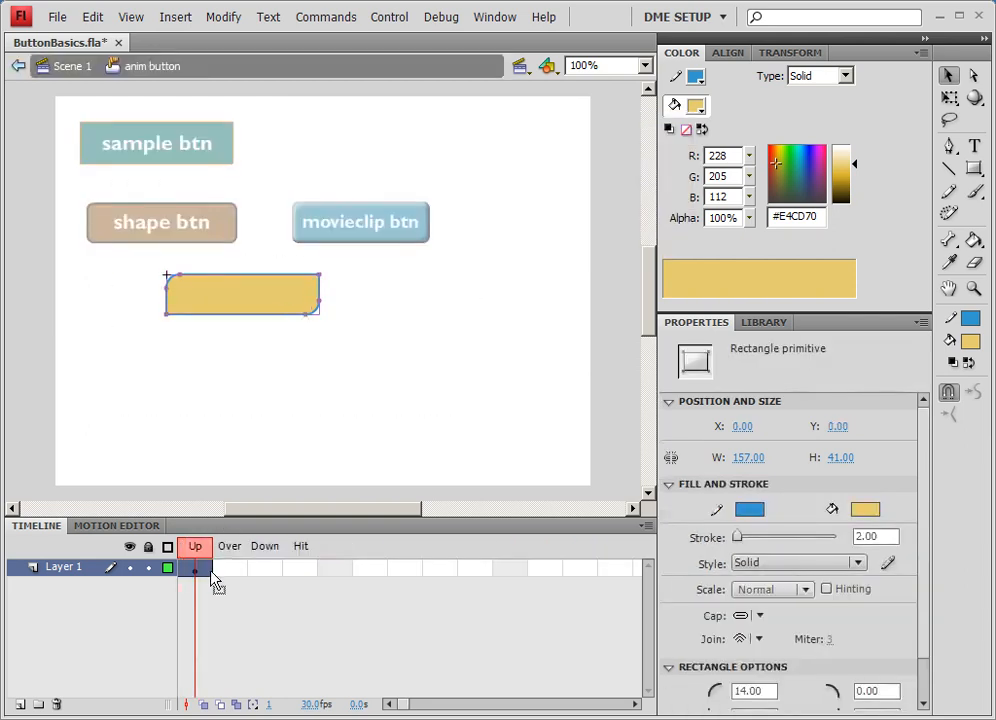
{"action": "right_click", "coordinate": [237, 300]}
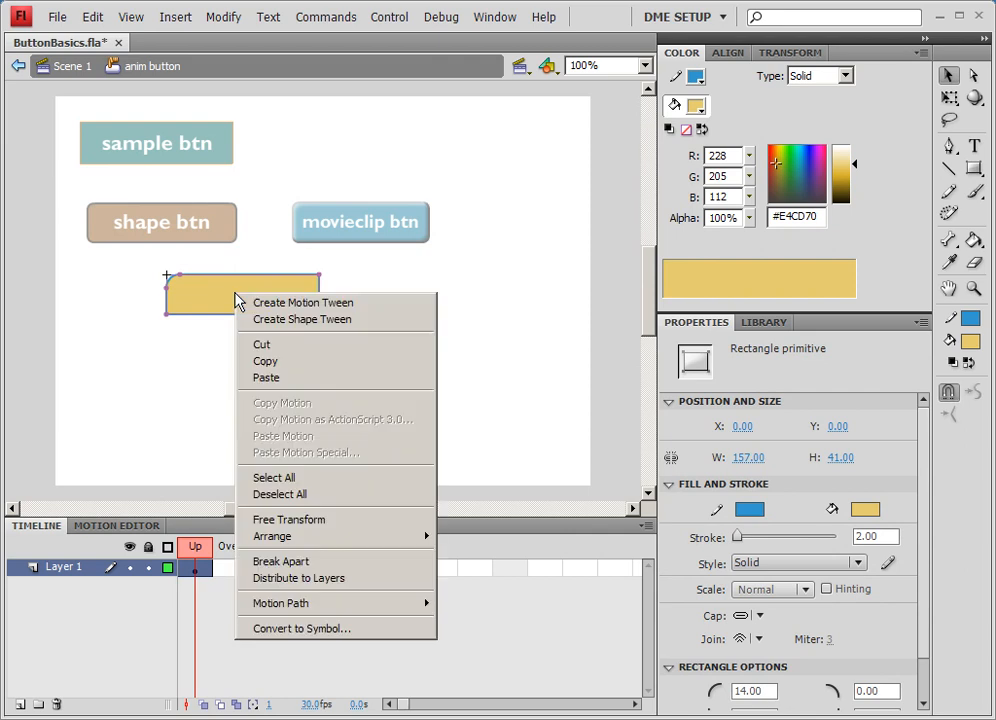
{"action": "left_click", "coordinate": [330, 629]}
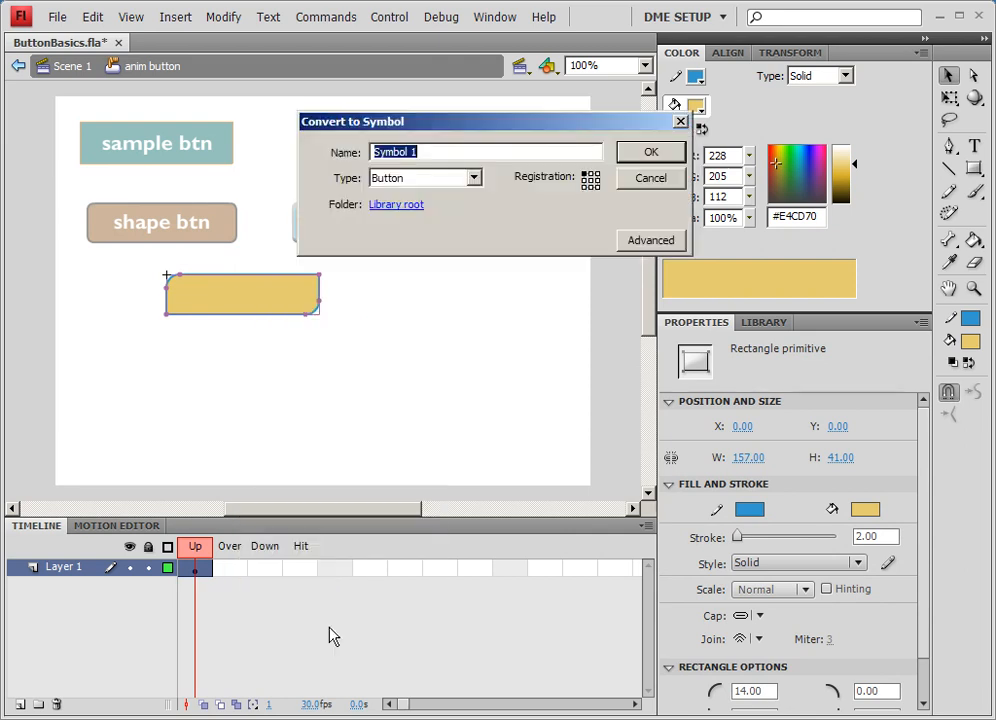
{"action": "left_click", "coordinate": [433, 180]}
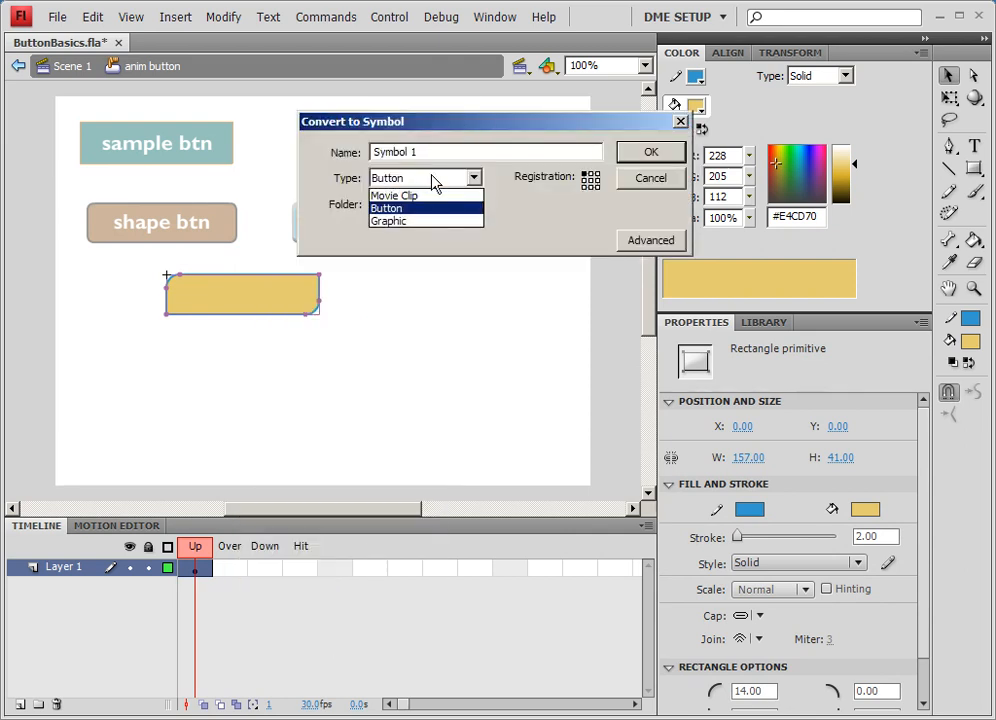
{"action": "left_click", "coordinate": [358, 193]}
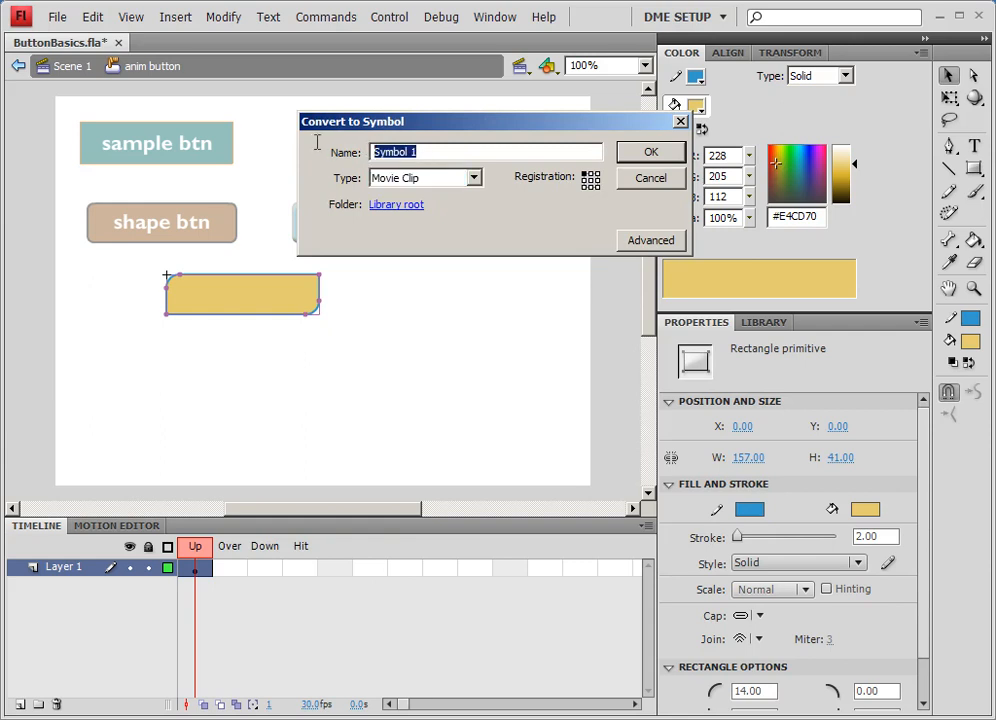
{"action": "type", "text": "anim btn bg"}
{"action": "key", "text": "Return"}
- Insert a keyframe in the button's Over frame and select the clip there
{"action": "left_click", "coordinate": [197, 572]}
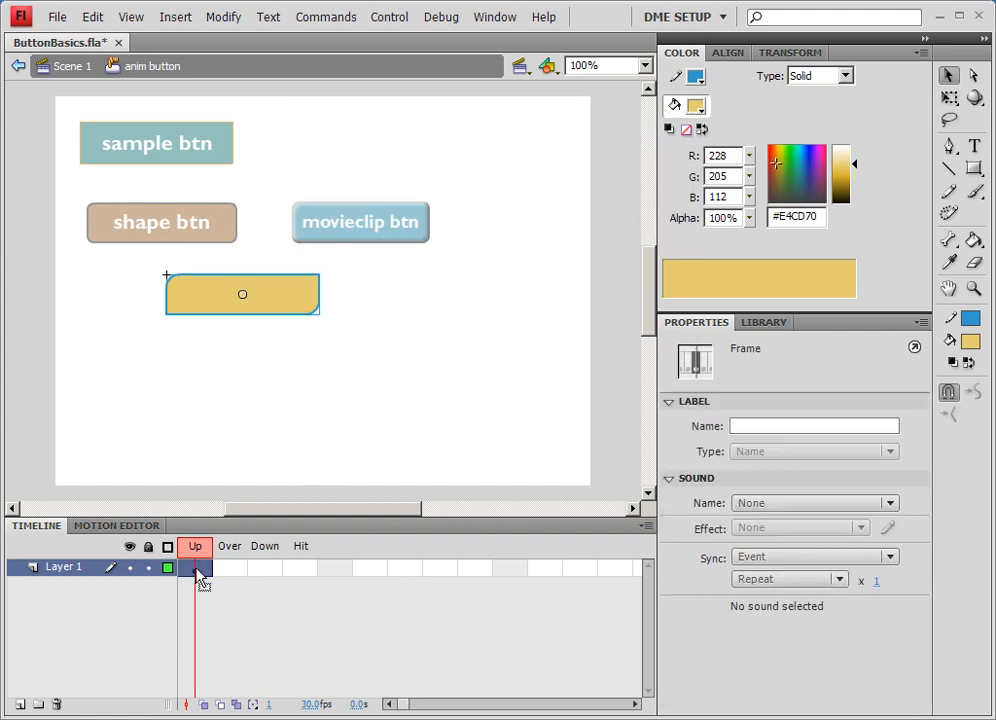
{"action": "left_click", "coordinate": [241, 573]}
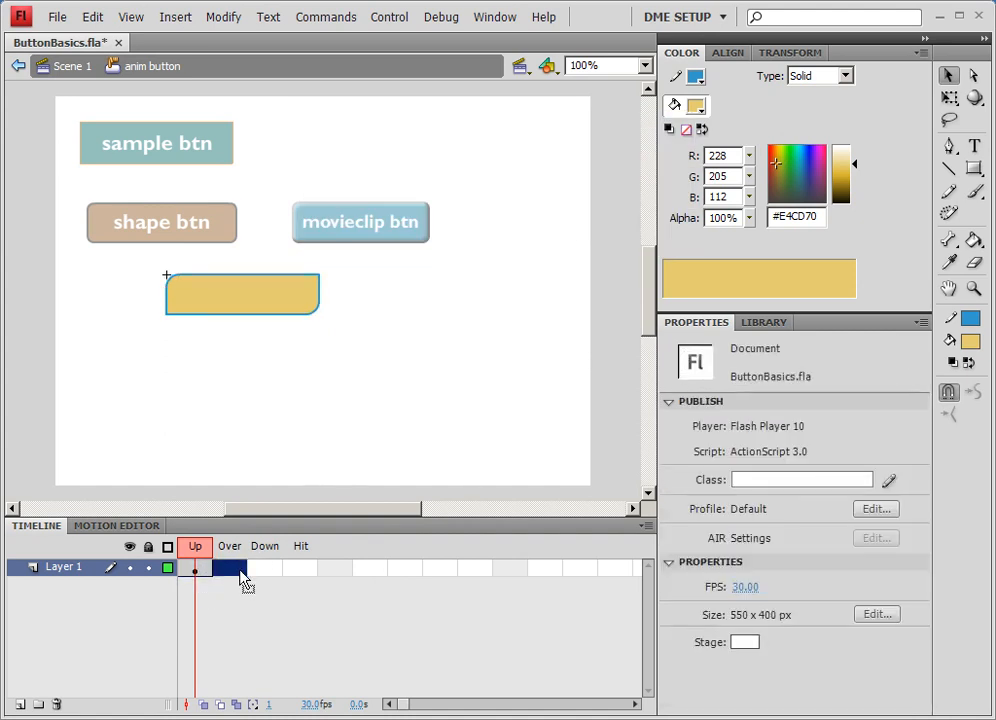
{"action": "right_click", "coordinate": [237, 568]}
{"action": "left_click", "coordinate": [270, 256]}
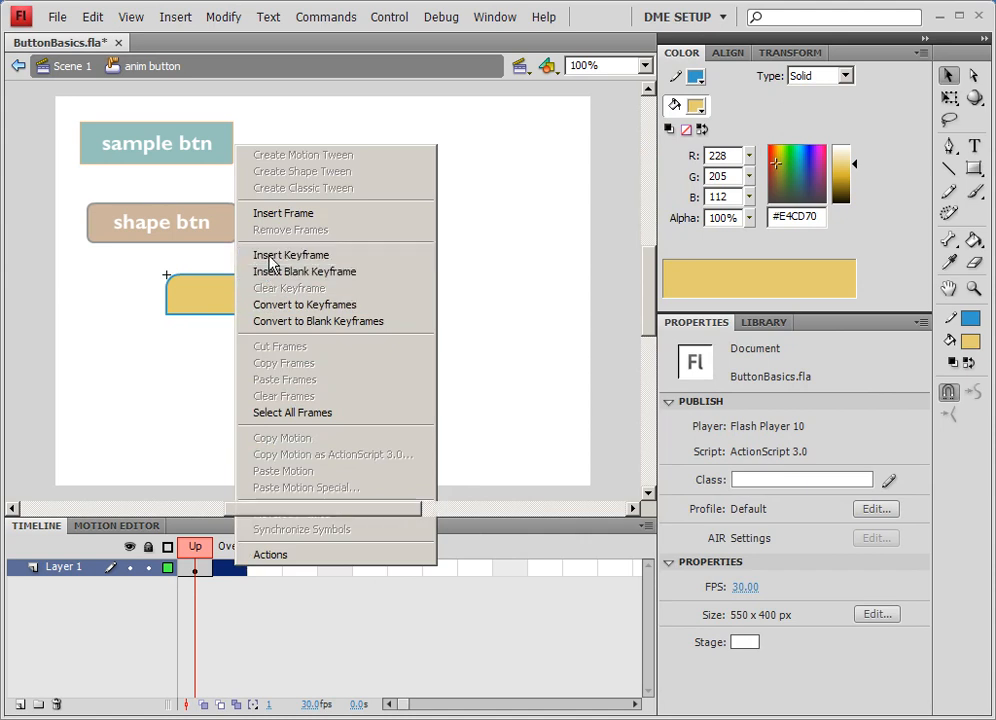
{"action": "left_click", "coordinate": [271, 304]}
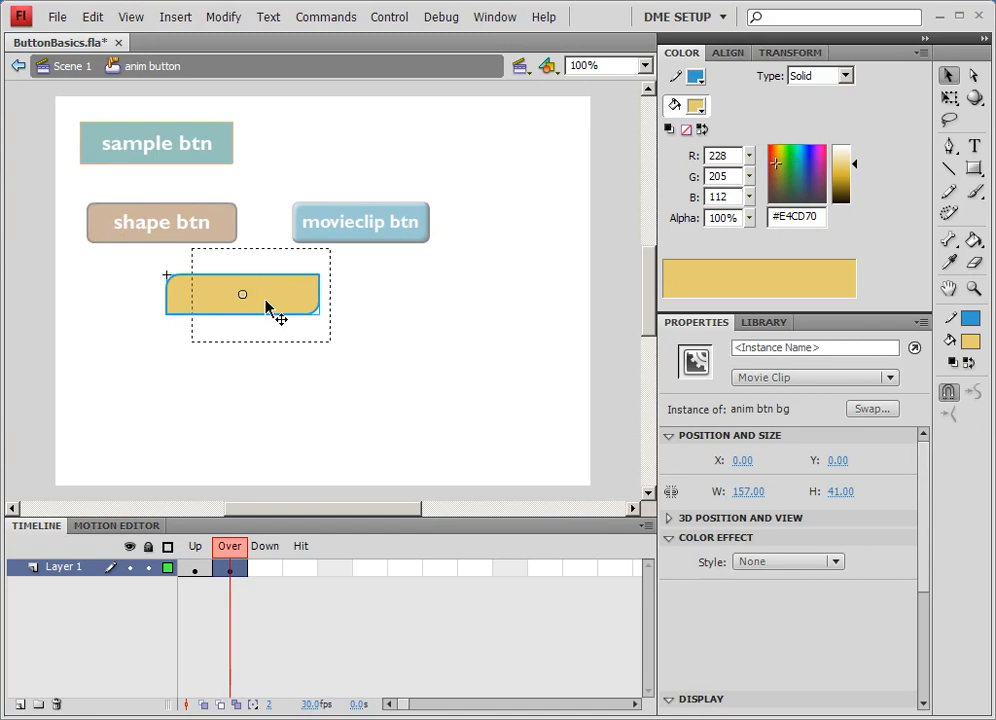
- In the anim button's Over frame, convert the background clip into a Movie Clip symbol named btn ANIM
{"action": "double_click", "coordinate": [268, 310]}
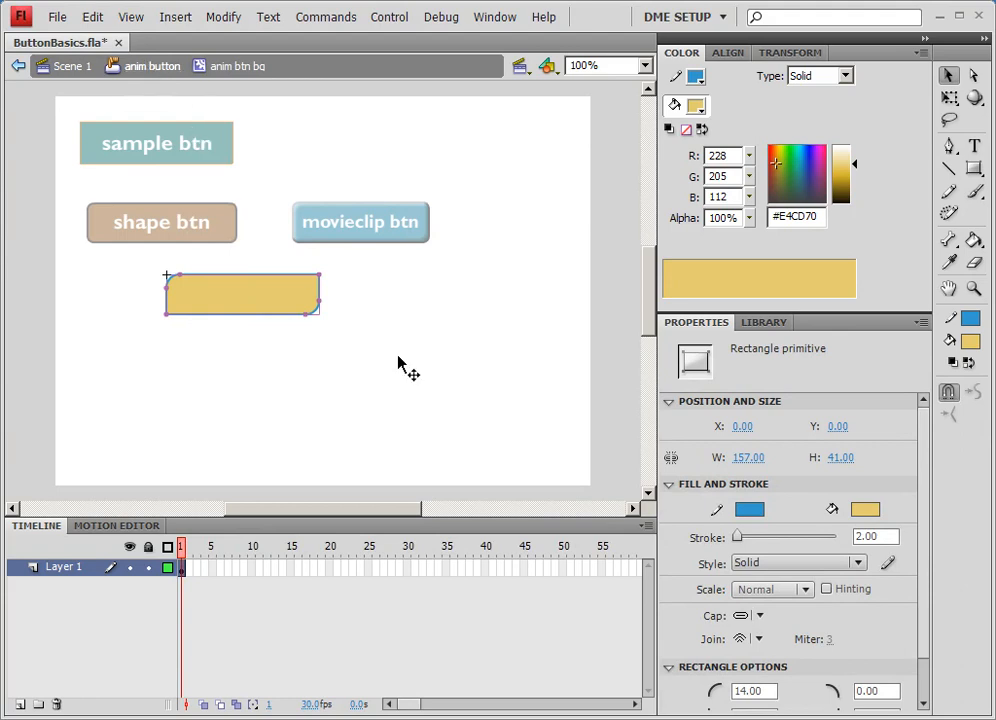
{"action": "left_click", "coordinate": [152, 66]}
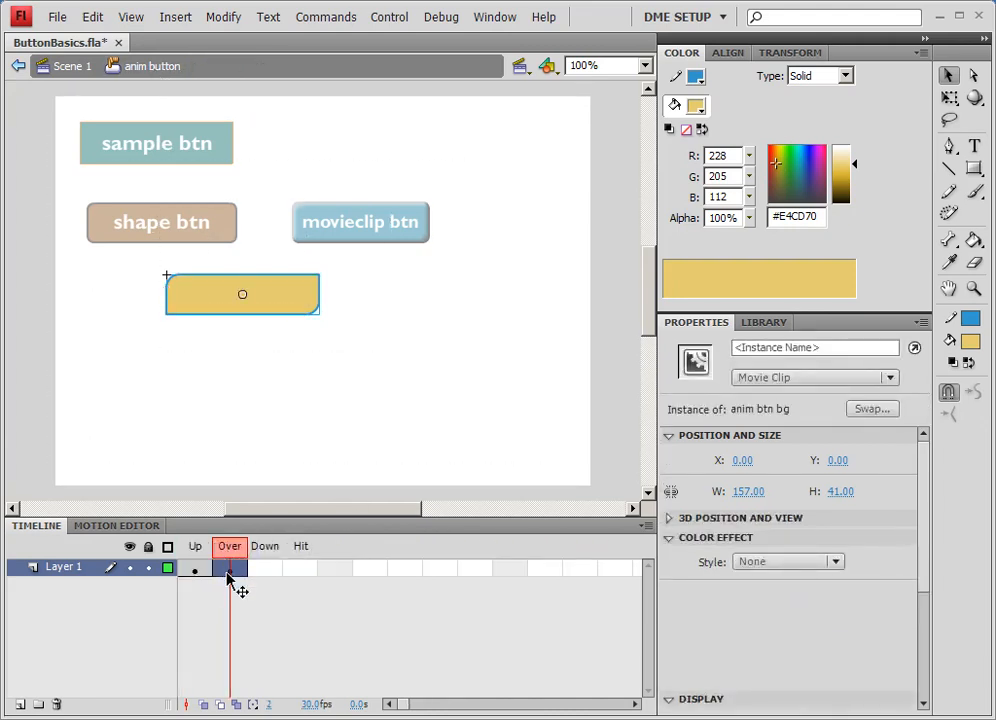
{"action": "left_click_drag", "start_coordinate": [197, 573], "coordinate": [236, 580]}
{"action": "left_click", "coordinate": [233, 574]}
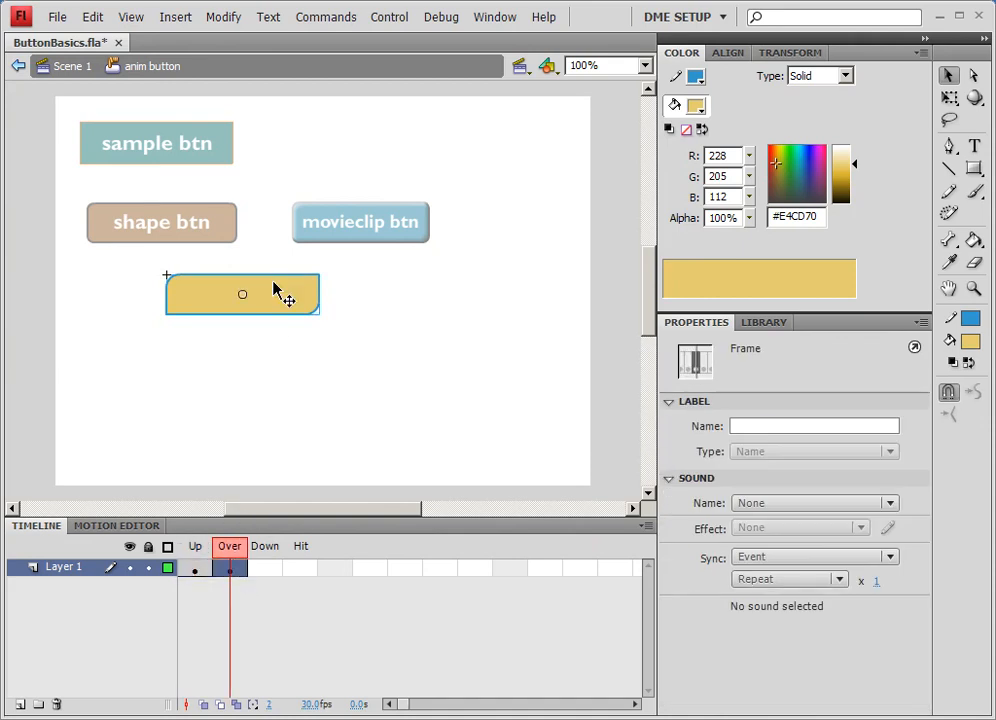
{"action": "left_click", "coordinate": [273, 293]}
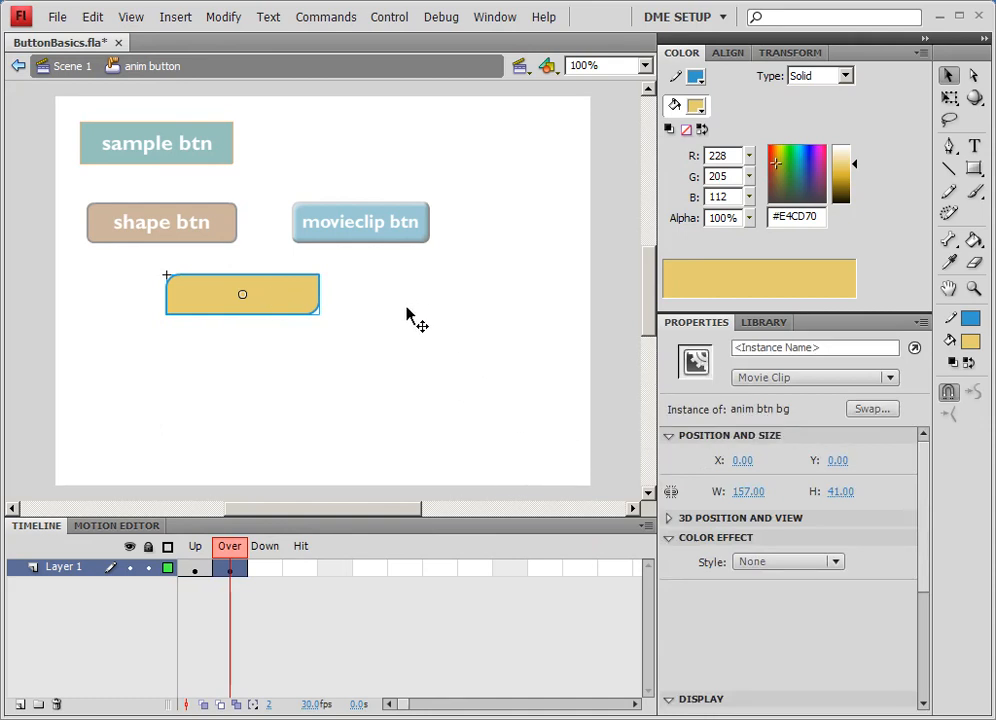
{"action": "right_click", "coordinate": [291, 307]}
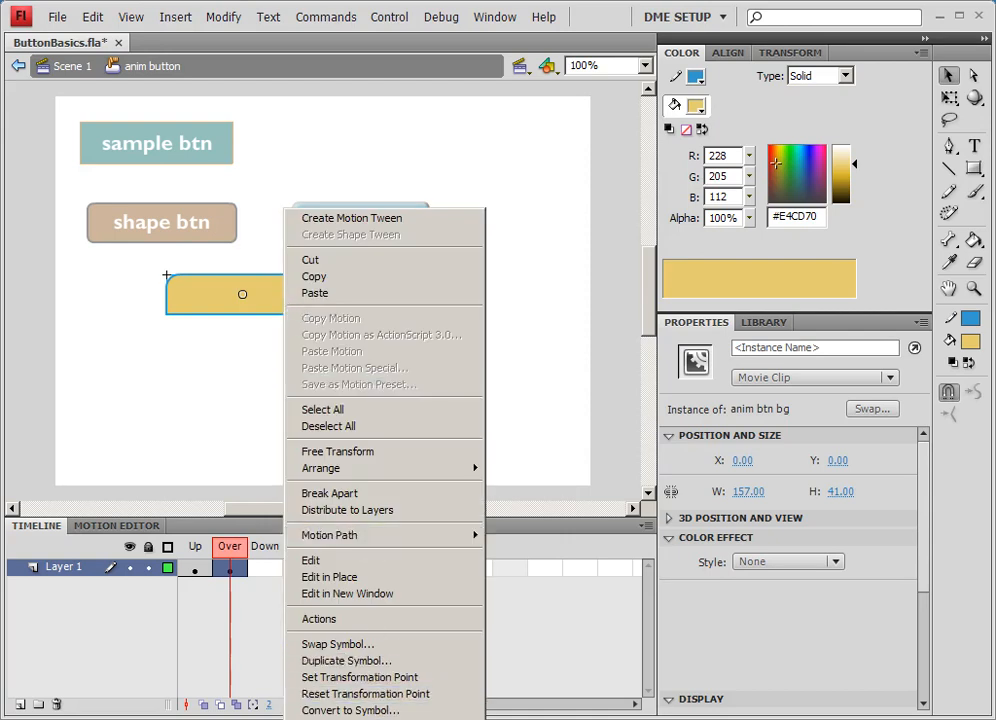
{"action": "left_click", "coordinate": [350, 710]}
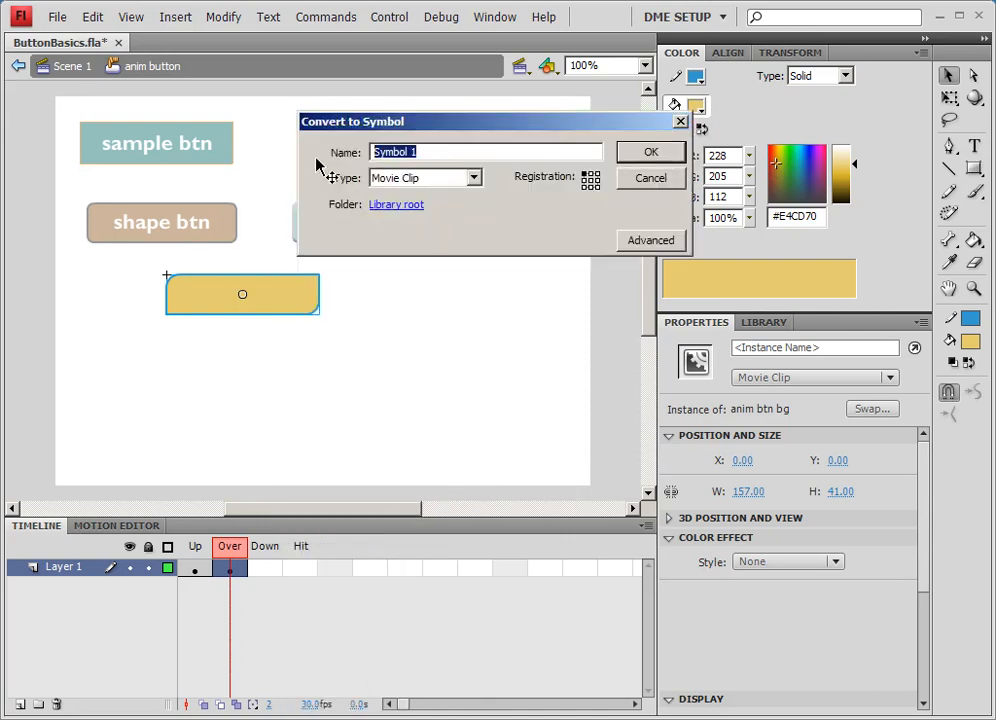
{"action": "type", "text": "btn ANIM"}
{"action": "key", "text": "Return"}
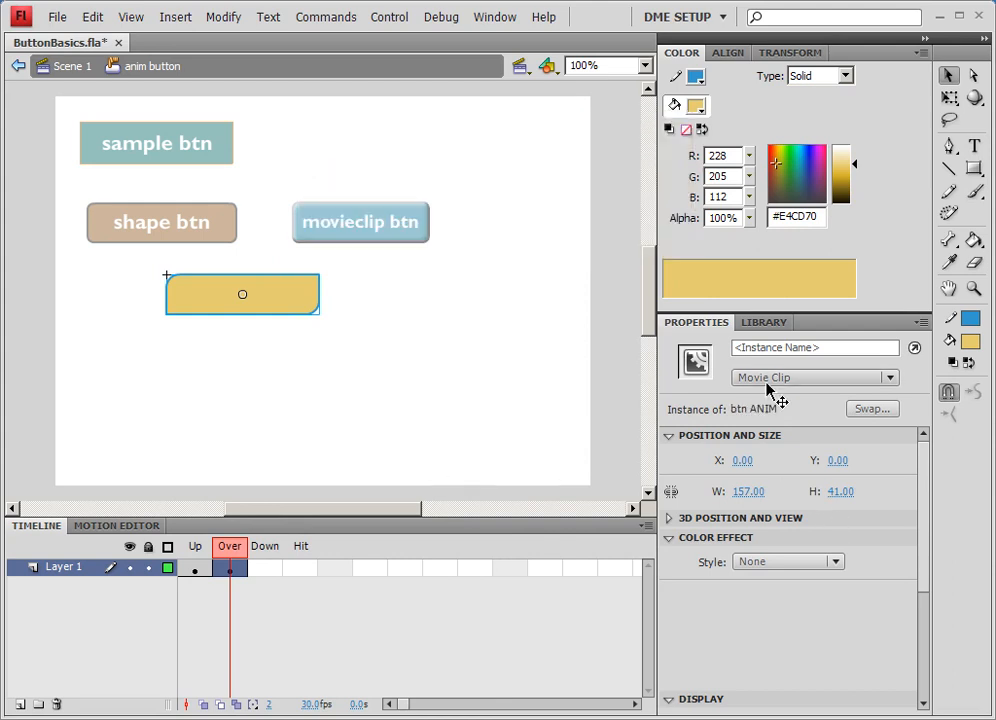
- Open the btn ANIM clip for editing and add a keyframe at frame 20 of its timeline
{"action": "left_click", "coordinate": [763, 324]}
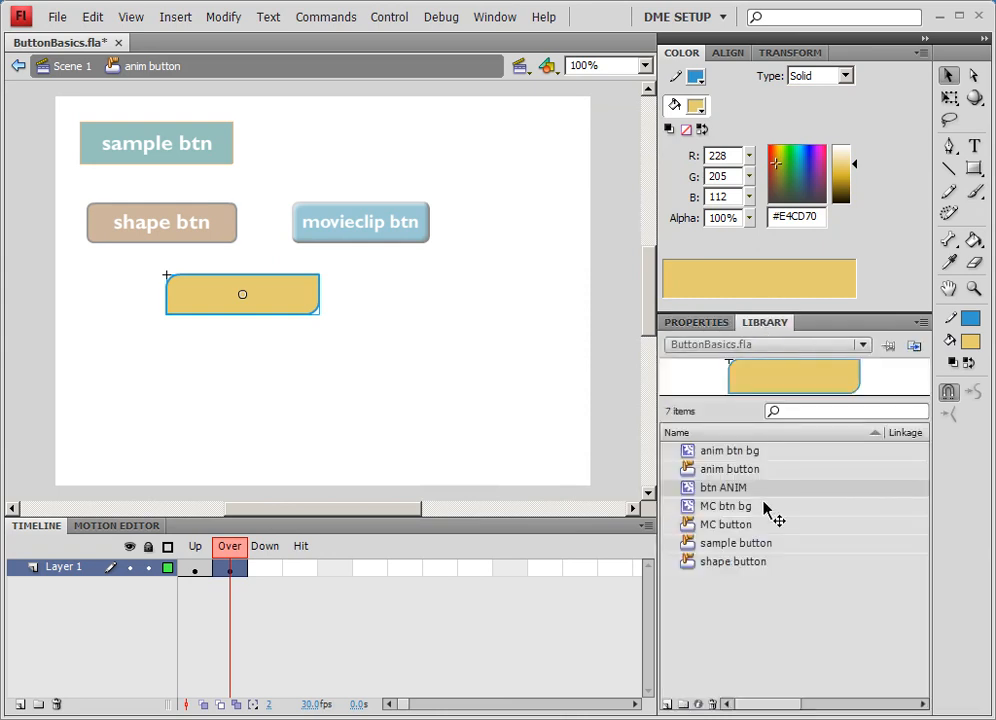
{"action": "left_click", "coordinate": [703, 324]}
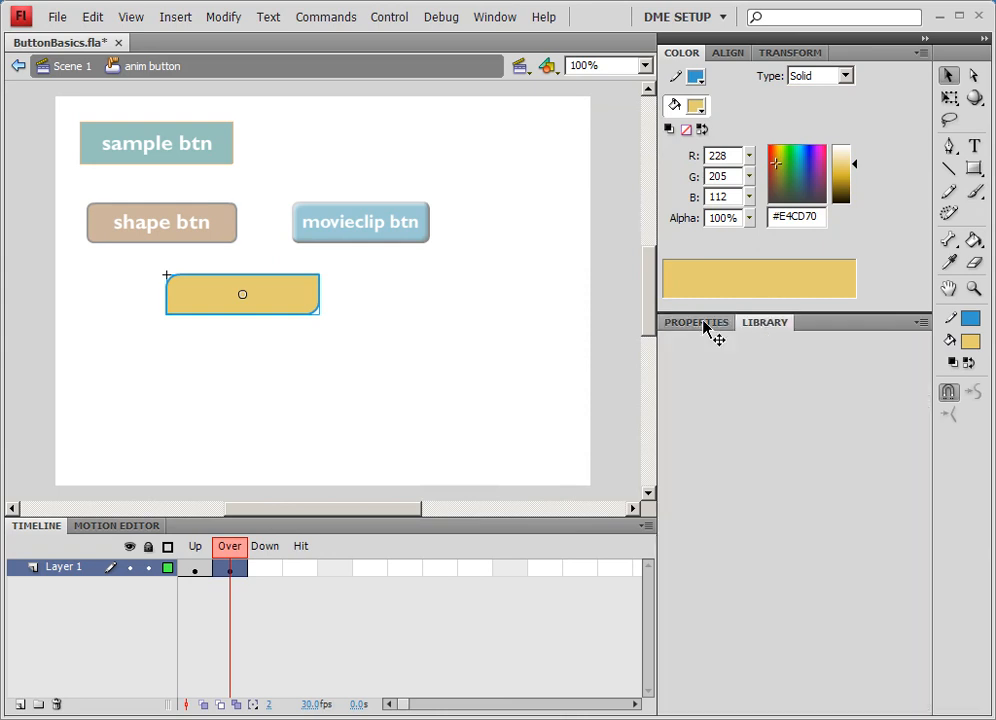
{"action": "double_click", "coordinate": [290, 296]}
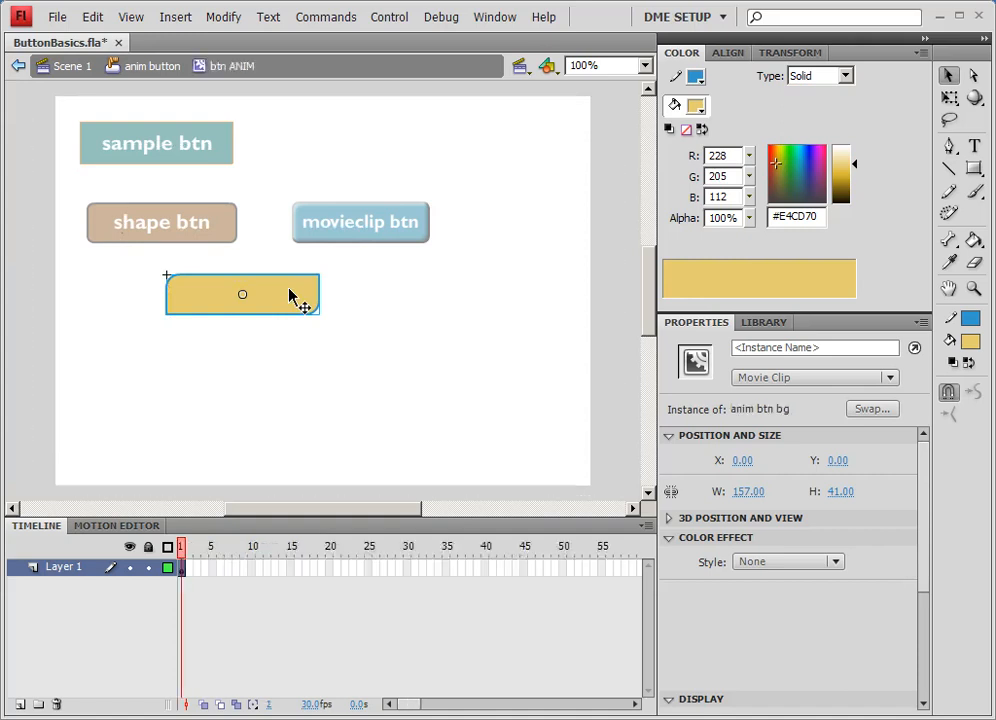
{"action": "left_click", "coordinate": [183, 569]}
{"action": "left_click_drag", "start_coordinate": [182, 571], "coordinate": [331, 574]}
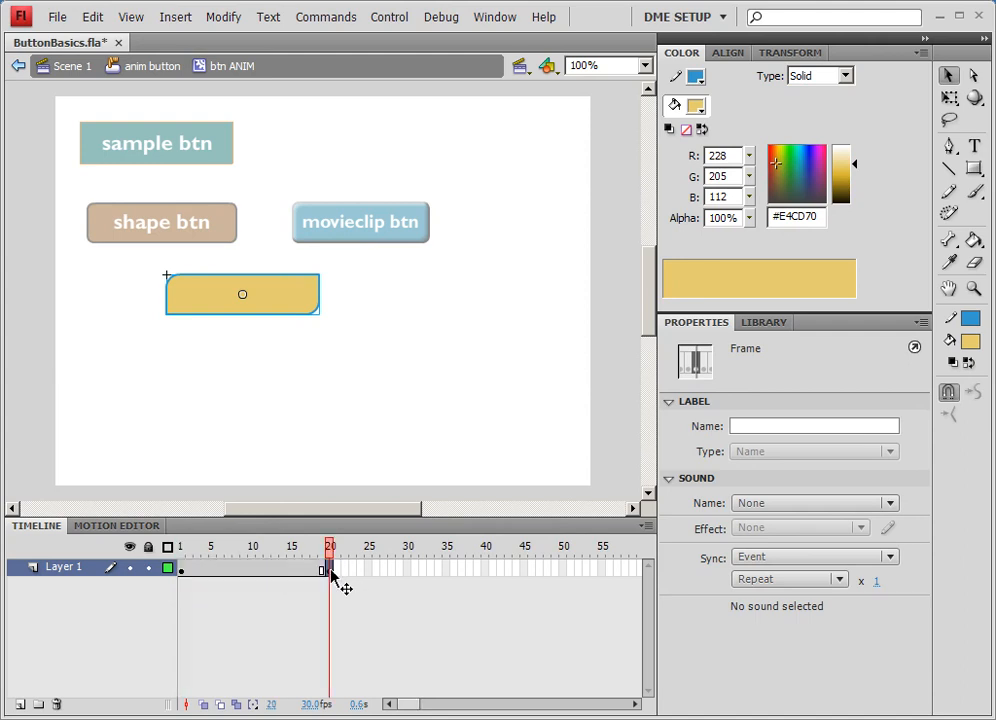
{"action": "key", "text": "alt"}
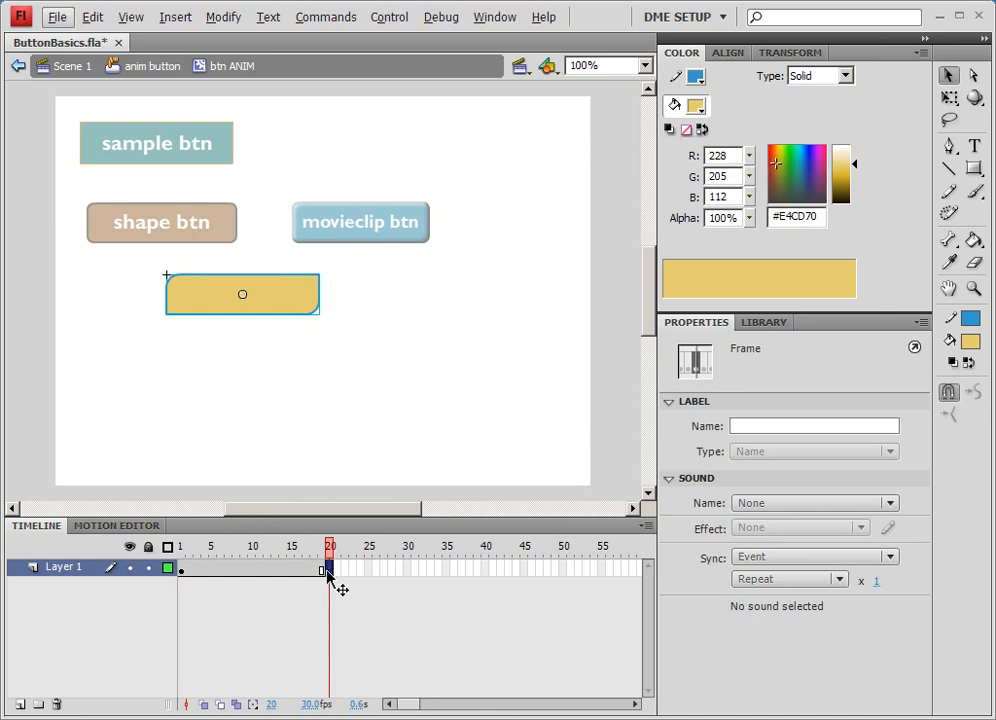
- Insert a keyframe at frame 10 of the btn ANIM timeline
{"action": "left_click", "coordinate": [250, 569]}
{"action": "key", "text": "F6"}
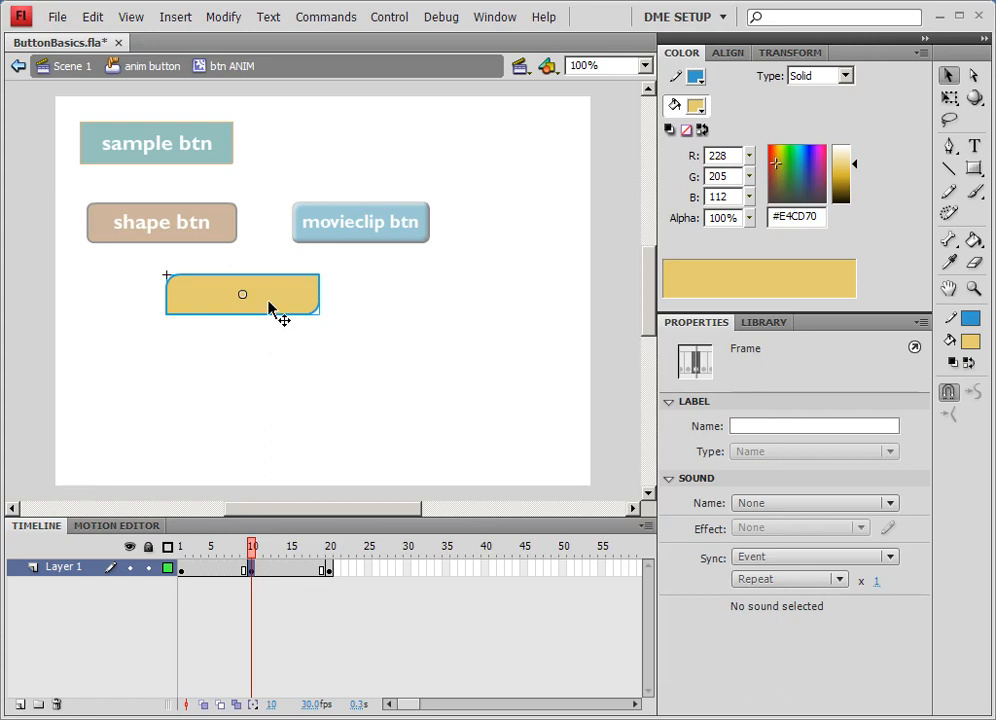
{"action": "left_click", "coordinate": [274, 308]}
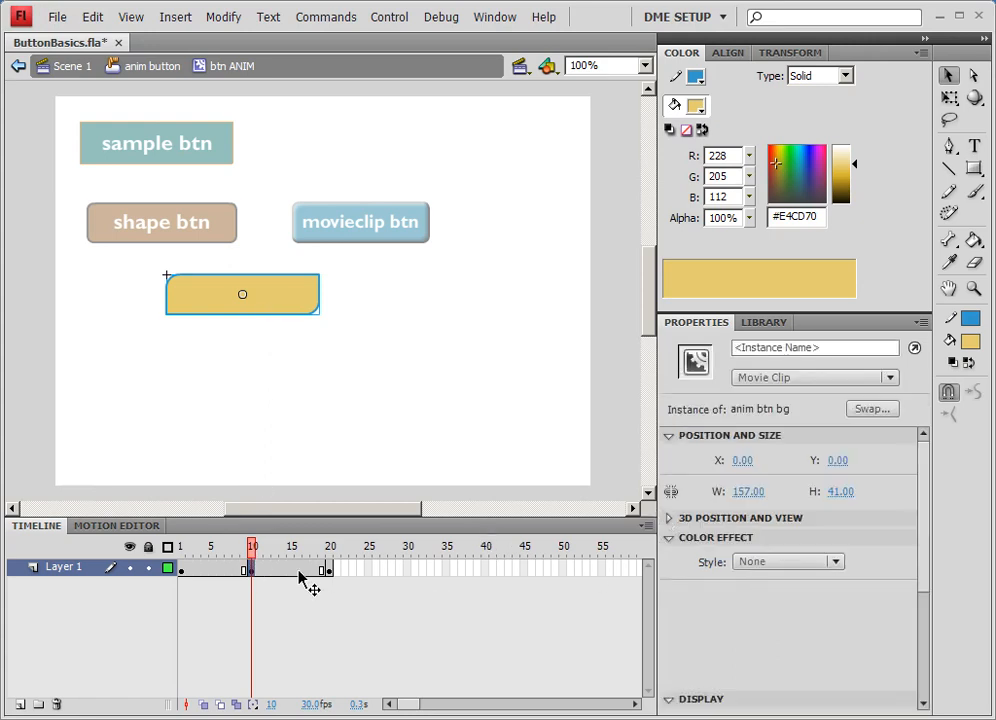
{"action": "left_click", "coordinate": [177, 552]}
{"action": "left_click_drag", "start_coordinate": [177, 552], "coordinate": [251, 560]}
{"action": "left_click", "coordinate": [260, 572]}
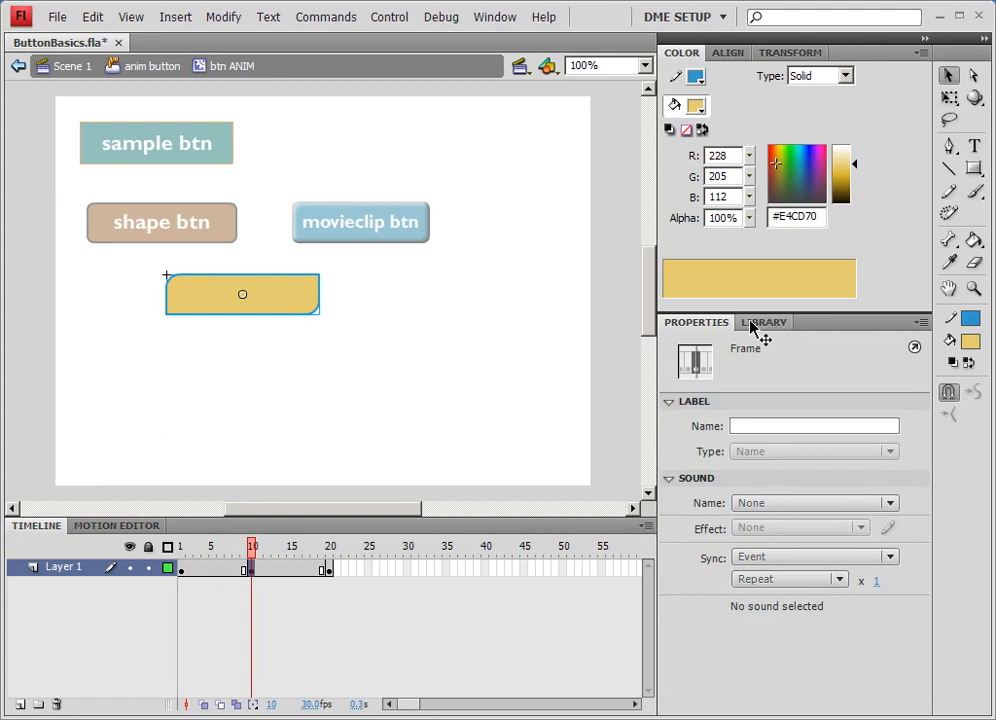
- Try a 33% orange Tint colour effect on the background clip at frame 10
{"action": "left_click", "coordinate": [296, 305]}
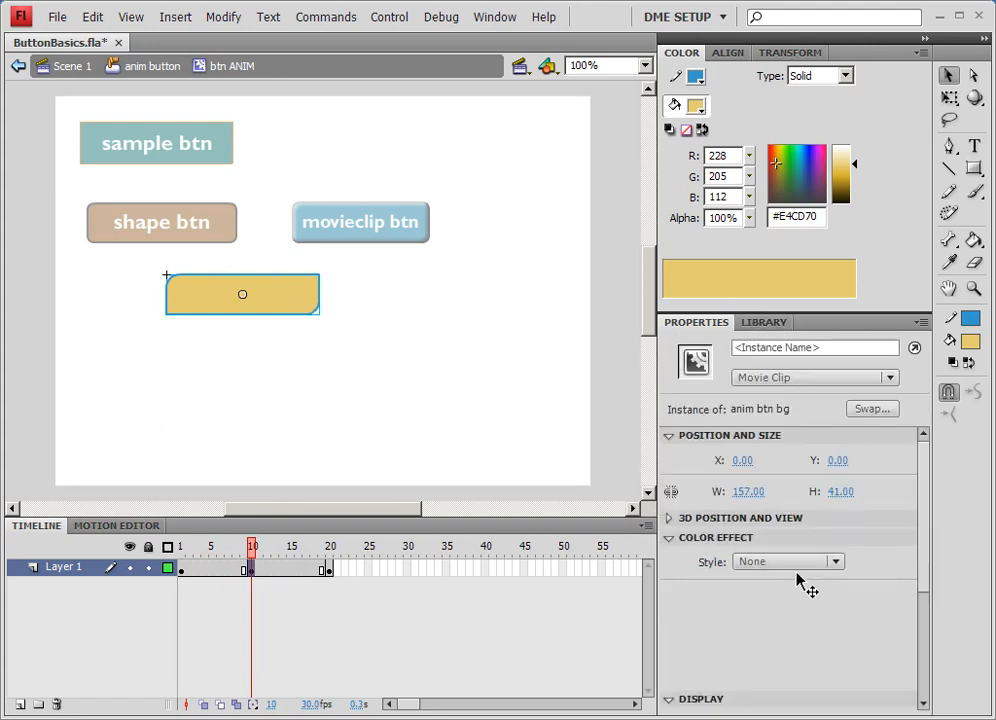
{"action": "mouse_move", "coordinate": [918, 549]}
{"action": "left_mouse_down"}
{"action": "mouse_move", "coordinate": [918, 596]}
{"action": "mouse_move", "coordinate": [918, 569]}
{"action": "left_mouse_up"}
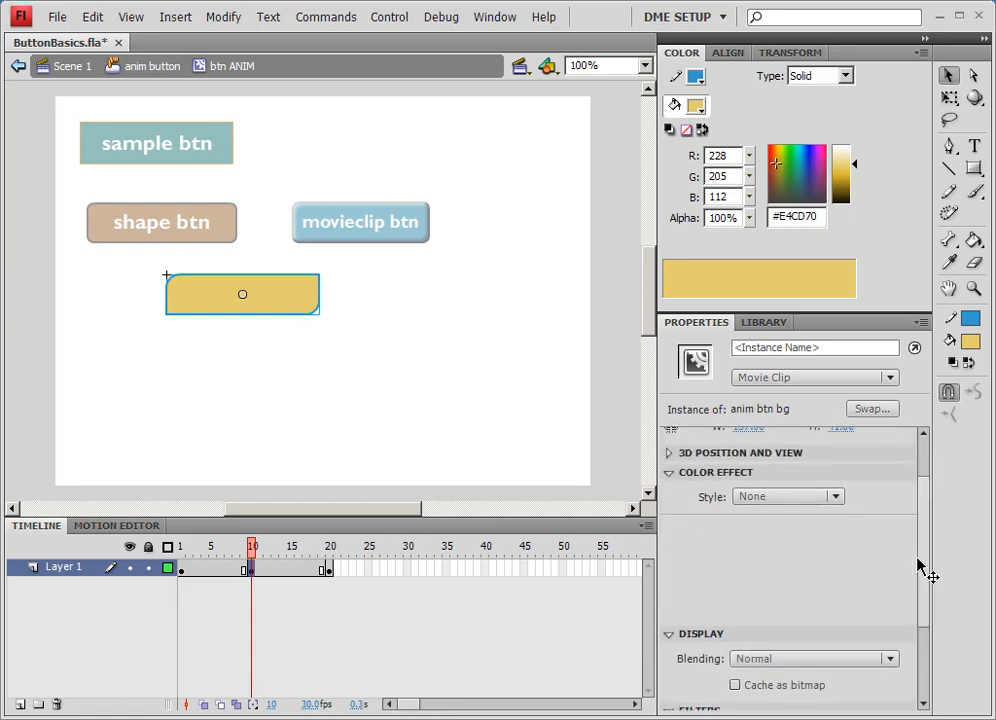
{"action": "left_click", "coordinate": [838, 497]}
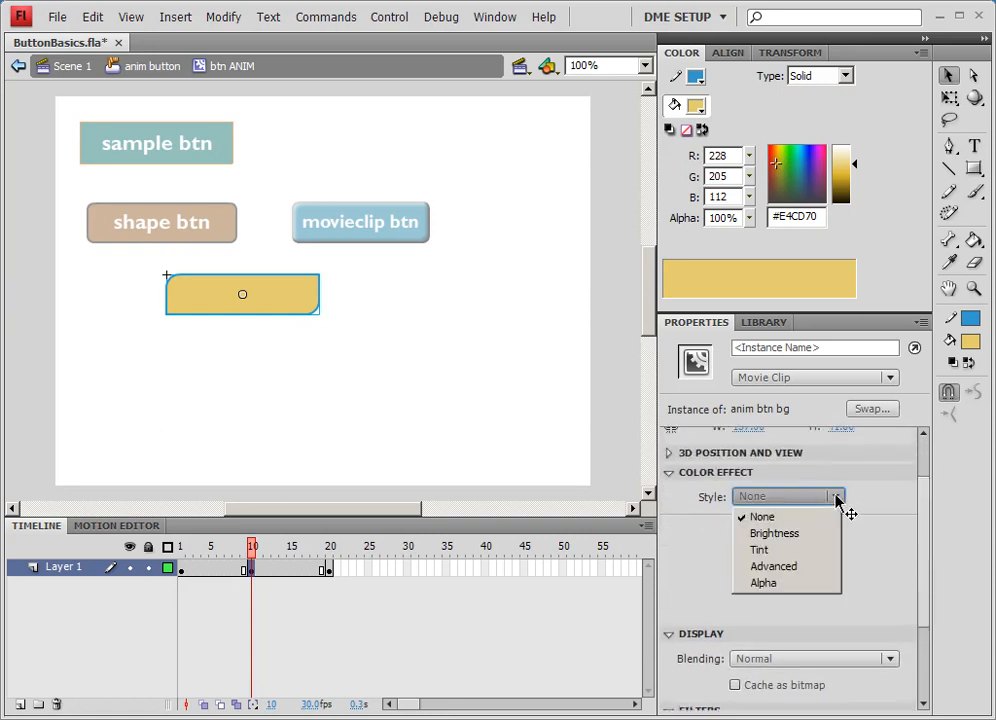
{"action": "left_click", "coordinate": [770, 550]}
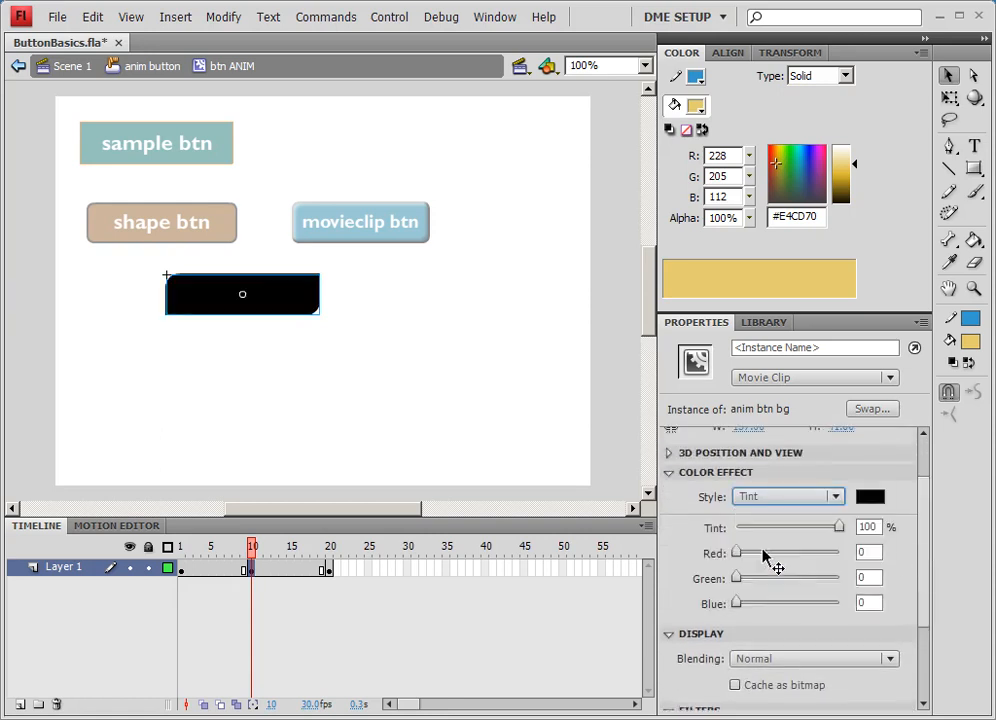
{"action": "left_click_drag", "start_coordinate": [840, 529], "coordinate": [770, 529]}
{"action": "left_click", "coordinate": [869, 497]}
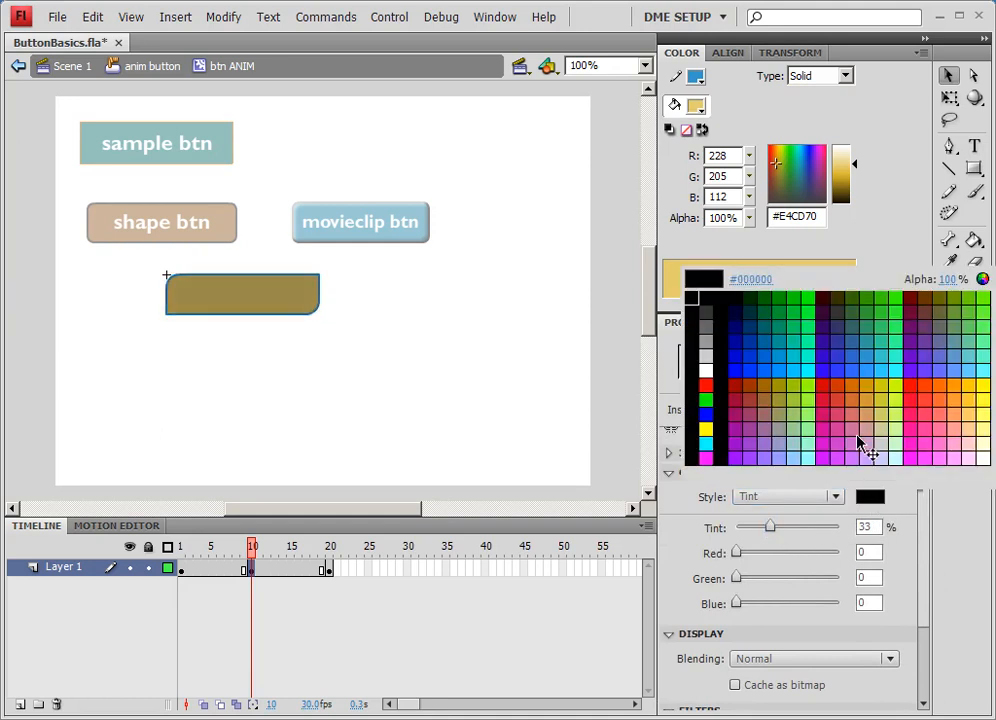
{"action": "left_click", "coordinate": [851, 392]}
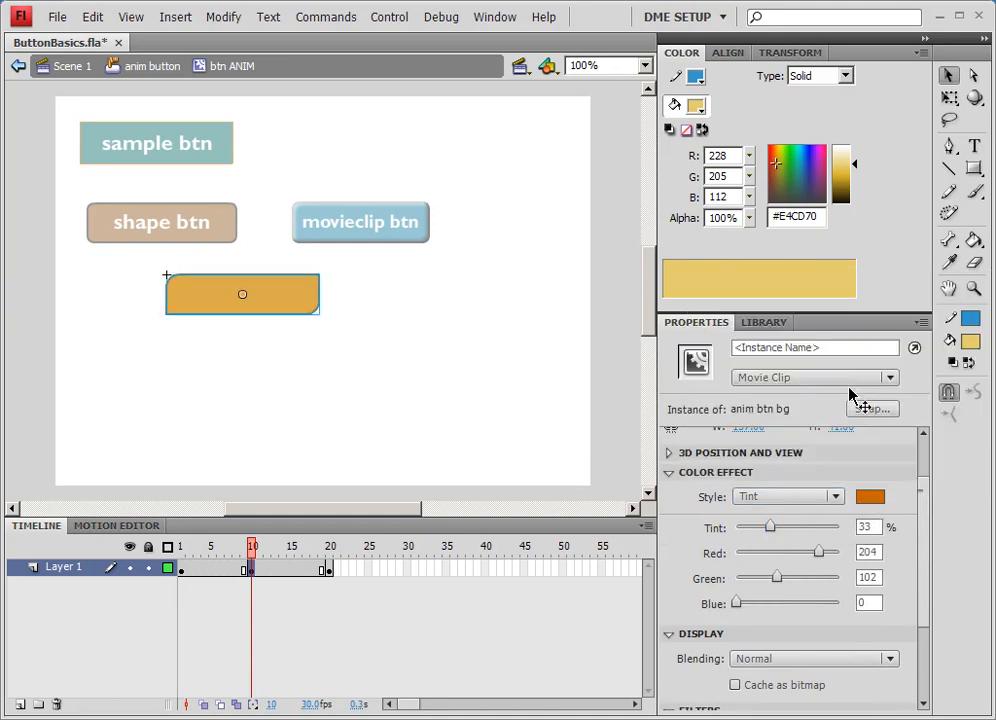
- Switch the clip's colour effect at frame 10 to Advanced with offsets of 57 red, 72 green and 170 blue
{"action": "left_click", "coordinate": [812, 497]}
{"action": "left_click", "coordinate": [785, 566]}
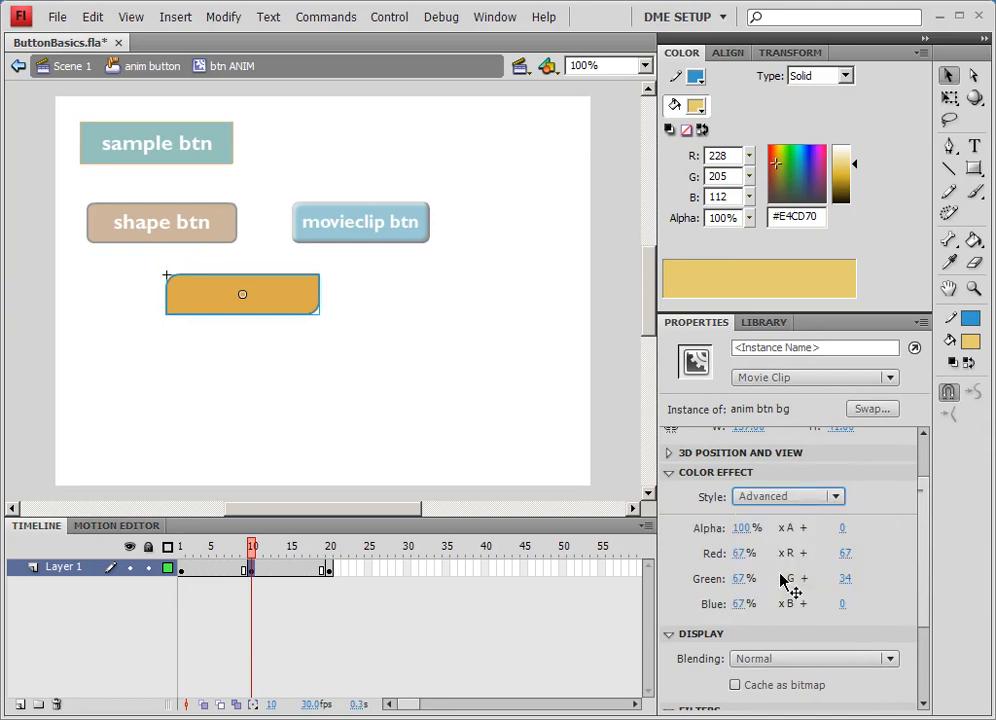
{"action": "left_click_drag", "start_coordinate": [846, 556], "coordinate": [889, 581]}
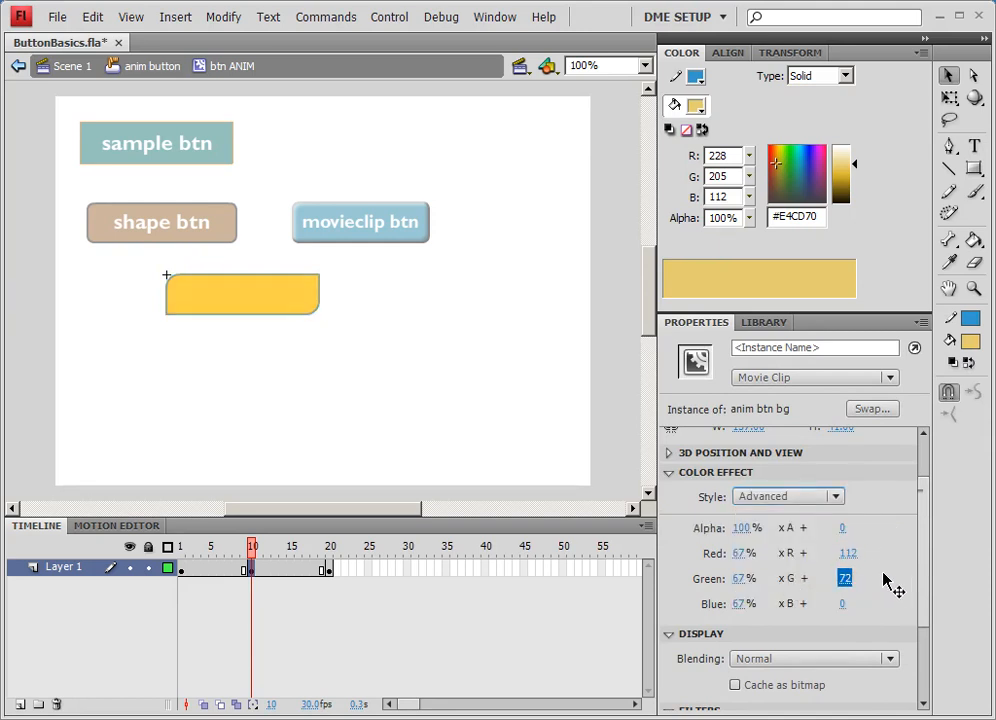
{"action": "mouse_move", "coordinate": [256, 556]}
{"action": "left_mouse_down"}
{"action": "mouse_move", "coordinate": [198, 556]}
{"action": "mouse_move", "coordinate": [305, 556]}
{"action": "mouse_move", "coordinate": [258, 557]}
{"action": "mouse_move", "coordinate": [252, 570]}
{"action": "left_mouse_up"}
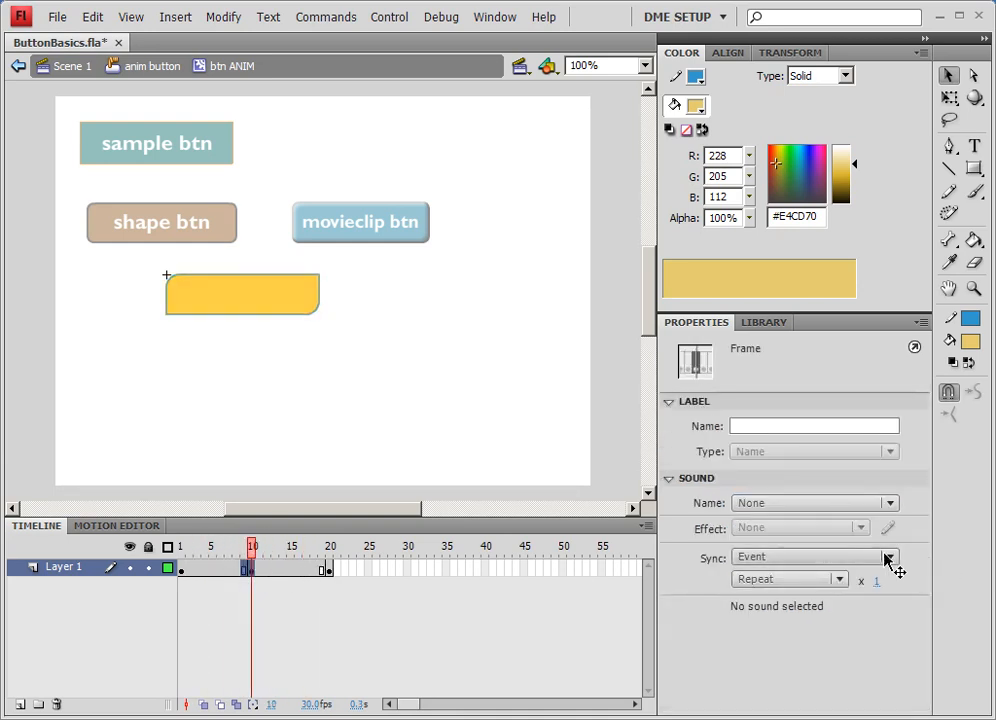
{"action": "left_click", "coordinate": [275, 312]}
{"action": "left_click_drag", "start_coordinate": [849, 619], "coordinate": [822, 630]}
{"action": "left_click", "coordinate": [846, 668]}
{"action": "left_click_drag", "start_coordinate": [846, 670], "coordinate": [760, 655]}
{"action": "left_click_drag", "start_coordinate": [957, 667], "coordinate": [941, 666]}
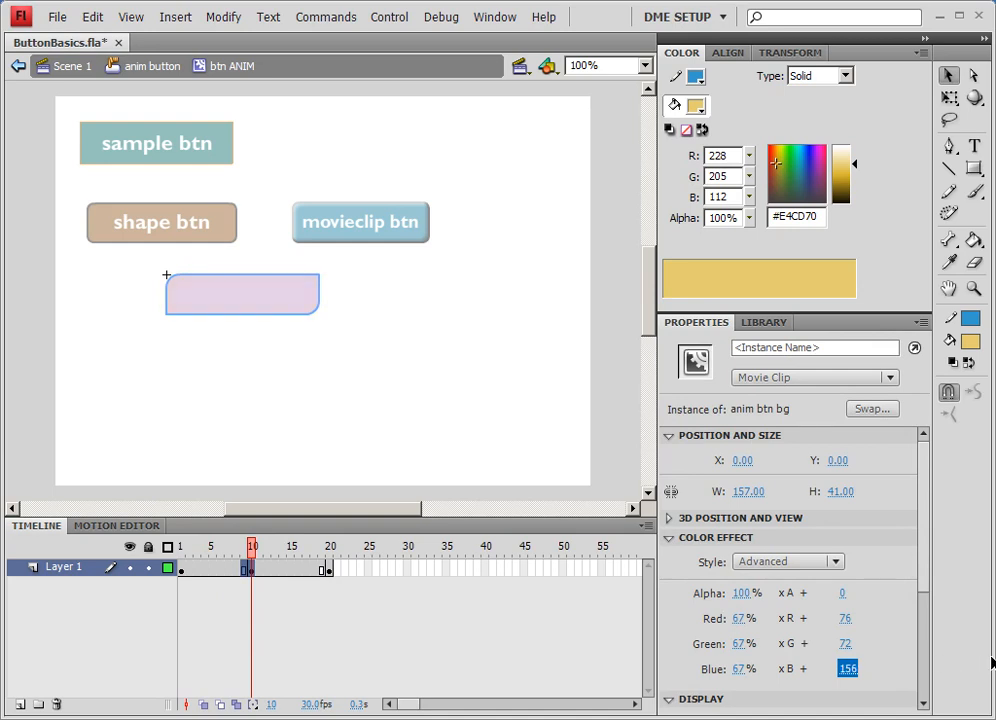
{"action": "left_click_drag", "start_coordinate": [847, 619], "coordinate": [815, 610]}
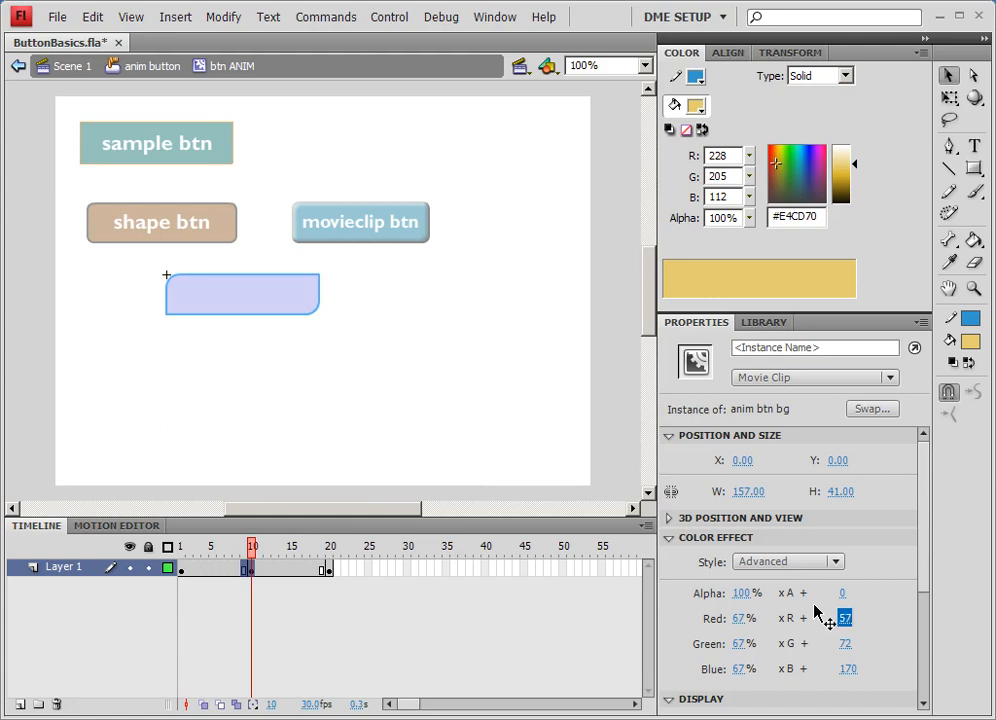
- Create classic tweens from frame 1 to 10 and from 10 to 20 in the btn ANIM timeline
{"action": "left_click", "coordinate": [244, 558]}
{"action": "left_click_drag", "start_coordinate": [244, 558], "coordinate": [220, 553]}
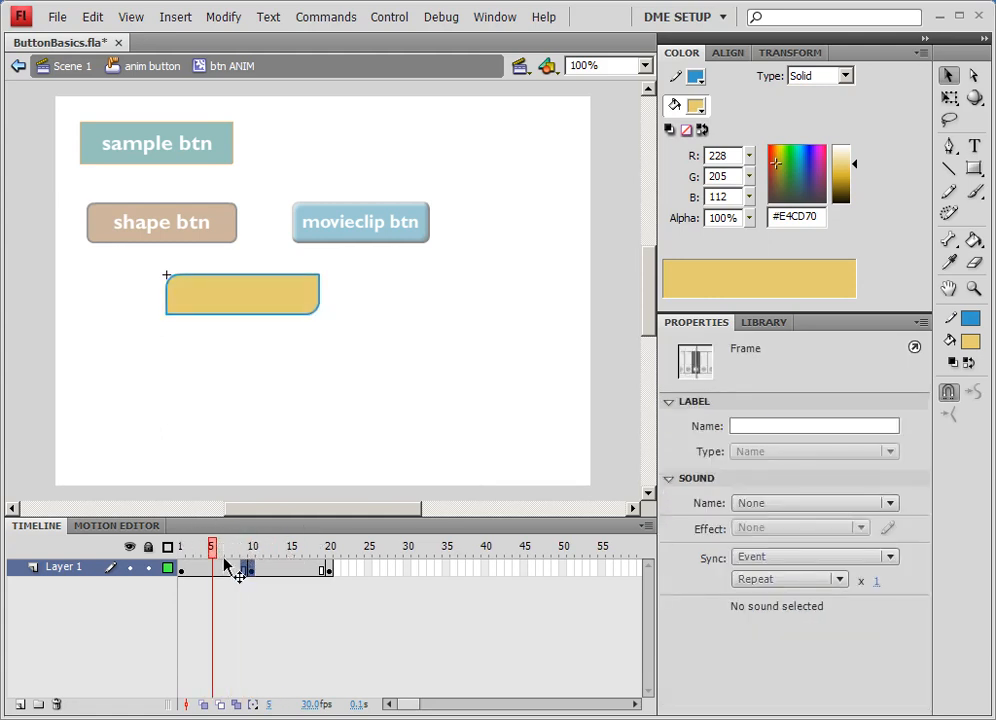
{"action": "right_click", "coordinate": [228, 566]}
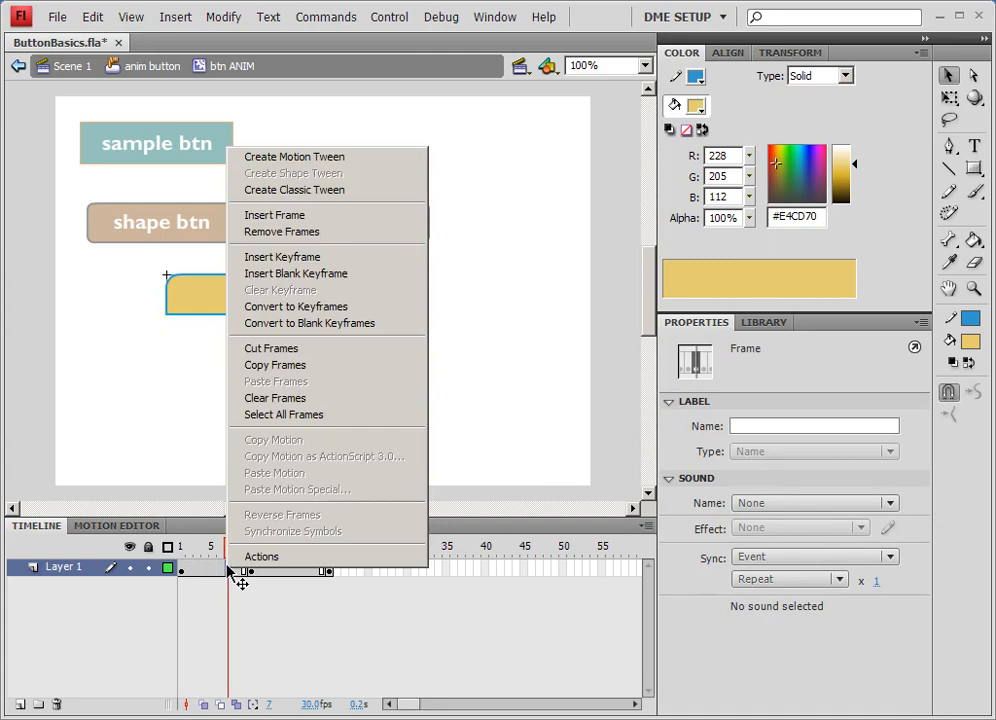
{"action": "left_click", "coordinate": [310, 190]}
{"action": "right_click", "coordinate": [288, 566]}
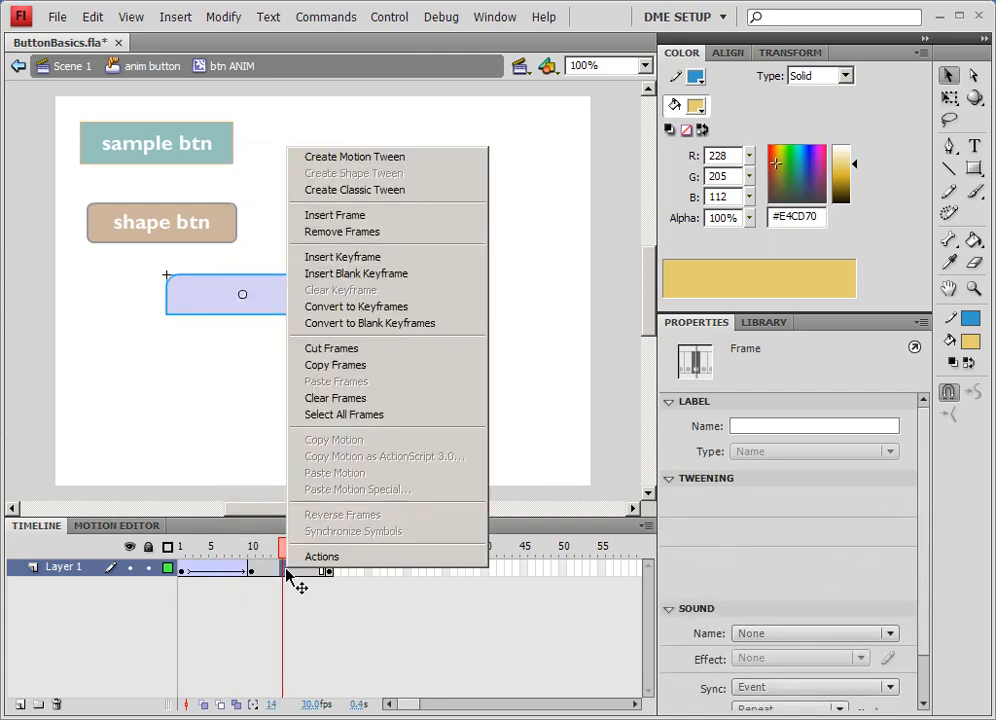
{"action": "left_click", "coordinate": [369, 216]}
{"action": "left_click_drag", "start_coordinate": [281, 566], "coordinate": [331, 552]}
{"action": "left_click", "coordinate": [182, 547]}
- Return to the anim button's Up frame and add a new layer above the background
{"action": "left_click", "coordinate": [329, 282]}
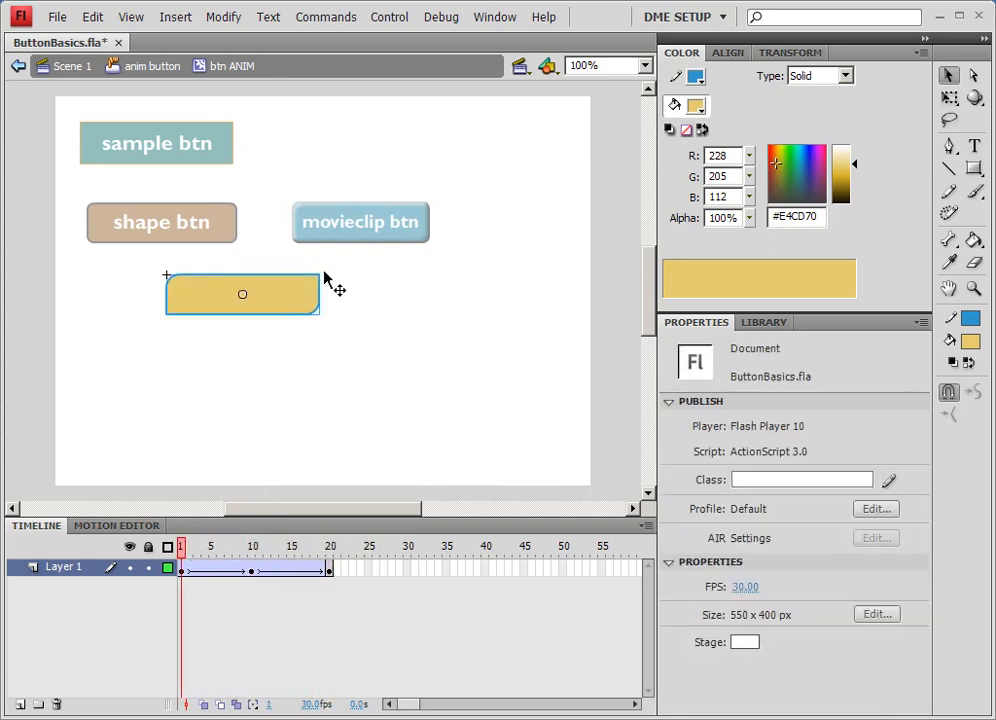
{"action": "left_click", "coordinate": [152, 66]}
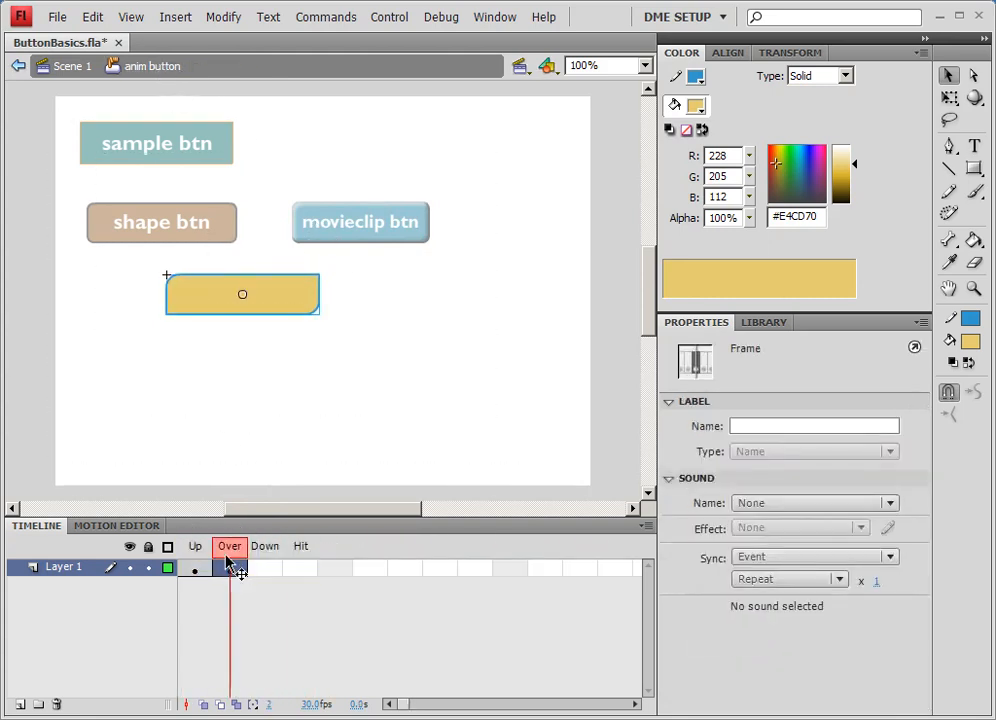
{"action": "left_click", "coordinate": [195, 547]}
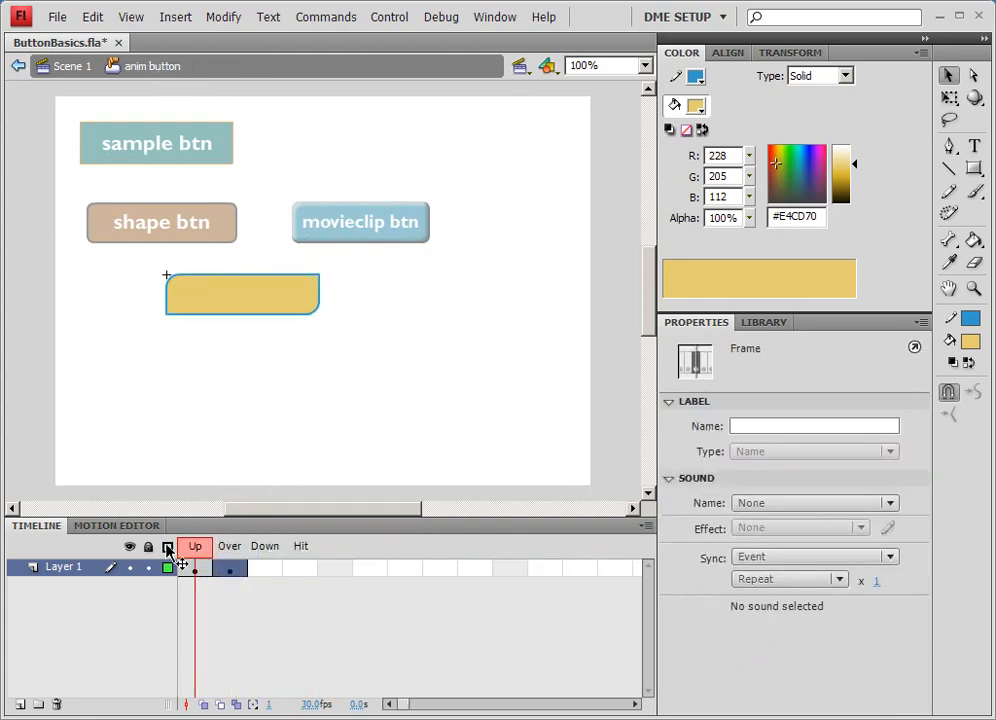
{"action": "left_click", "coordinate": [18, 704]}
- With the Text tool, write the label animated btn on the new layer below the button
{"action": "left_click", "coordinate": [974, 146]}
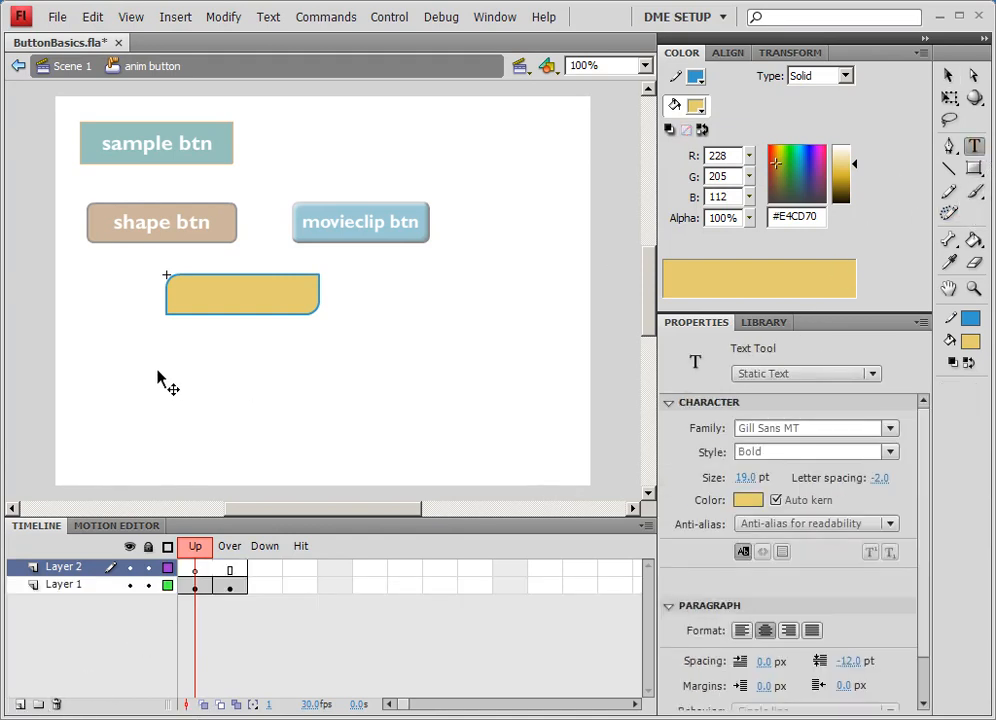
{"action": "left_click", "coordinate": [158, 352]}
{"action": "type", "text": "btn"}
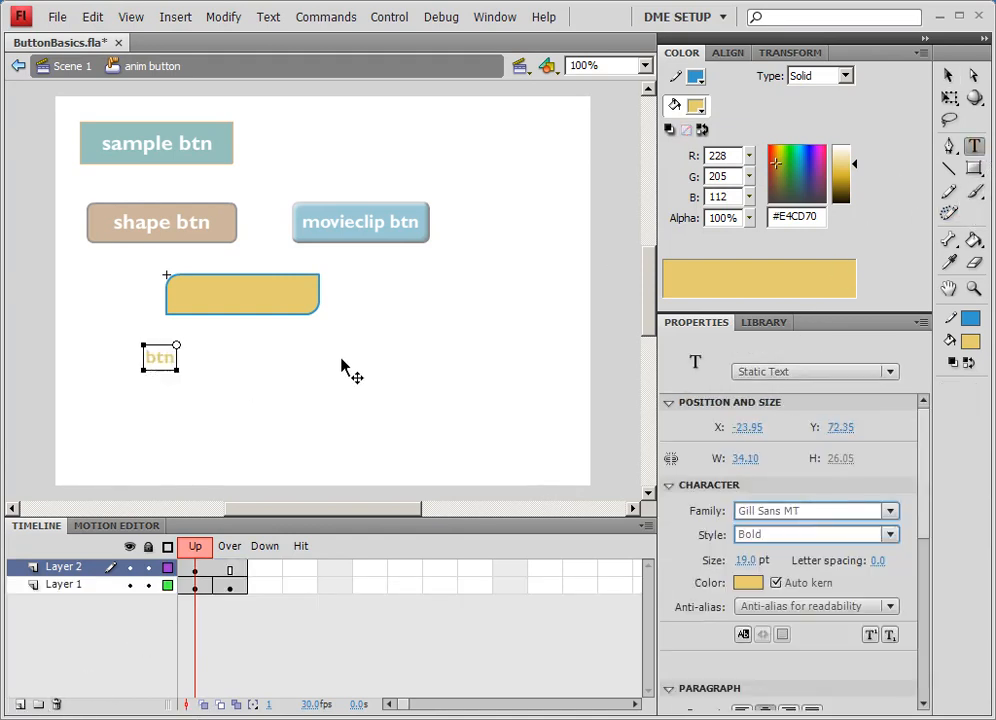
{"action": "key", "text": "BackSpace"}
{"action": "key", "text": "BackSpace"}
{"action": "key", "text": "BackSpace"}
{"action": "type", "text": "animated btn"}
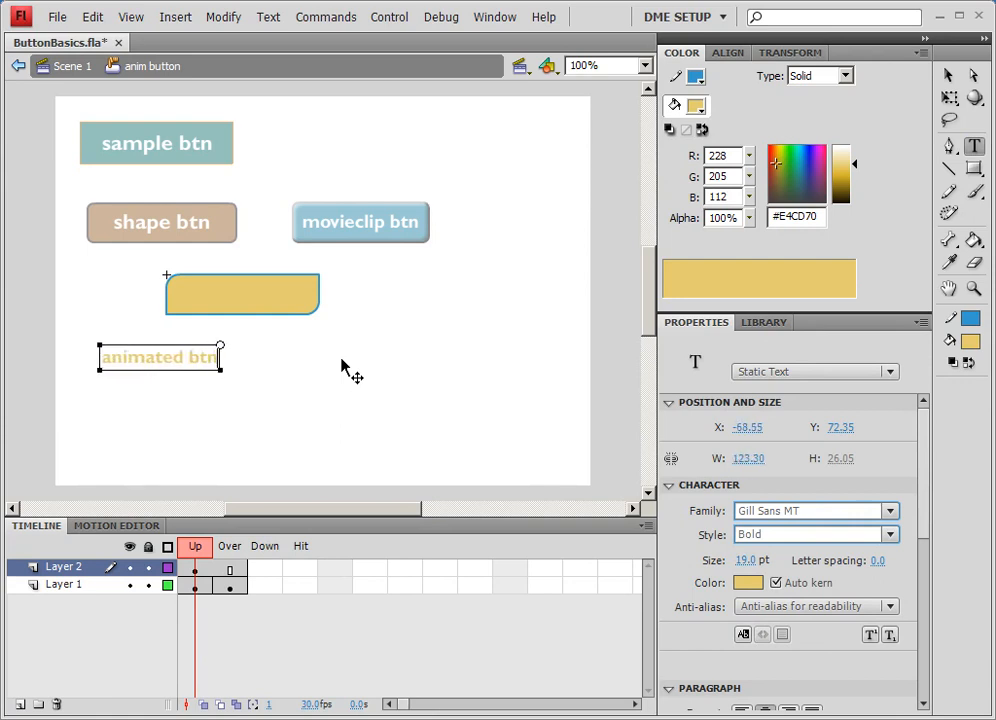
- Move the animated btn label onto the yellow button, recolour it black and stretch it to the button's width
{"action": "left_click", "coordinate": [948, 80]}
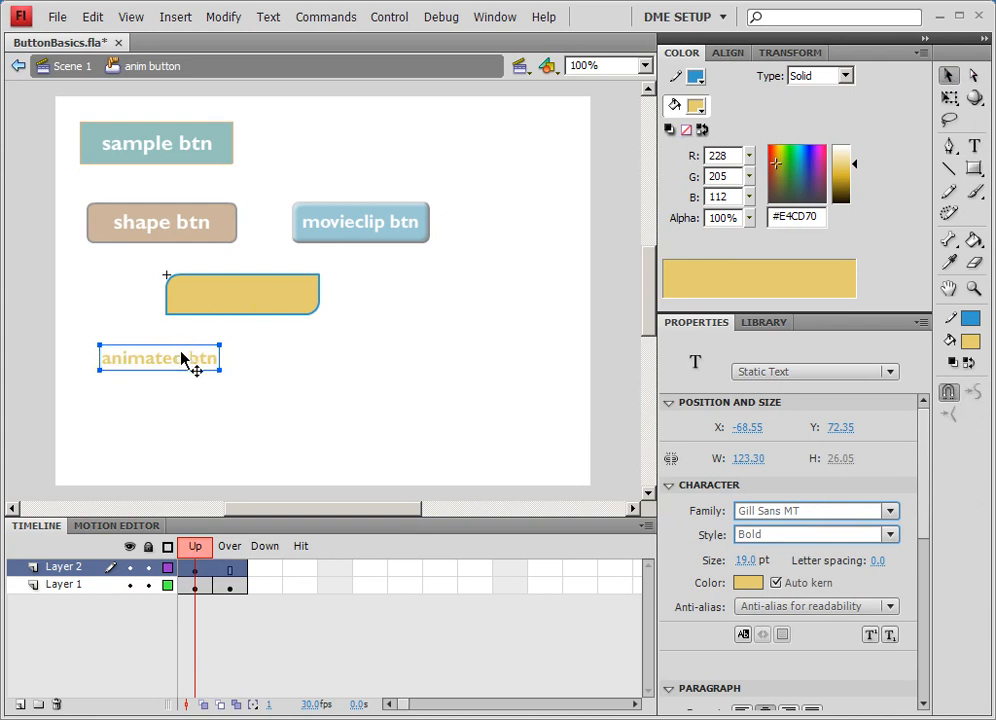
{"action": "left_click_drag", "start_coordinate": [191, 362], "coordinate": [274, 297]}
{"action": "left_click_drag", "start_coordinate": [843, 168], "coordinate": [856, 258]}
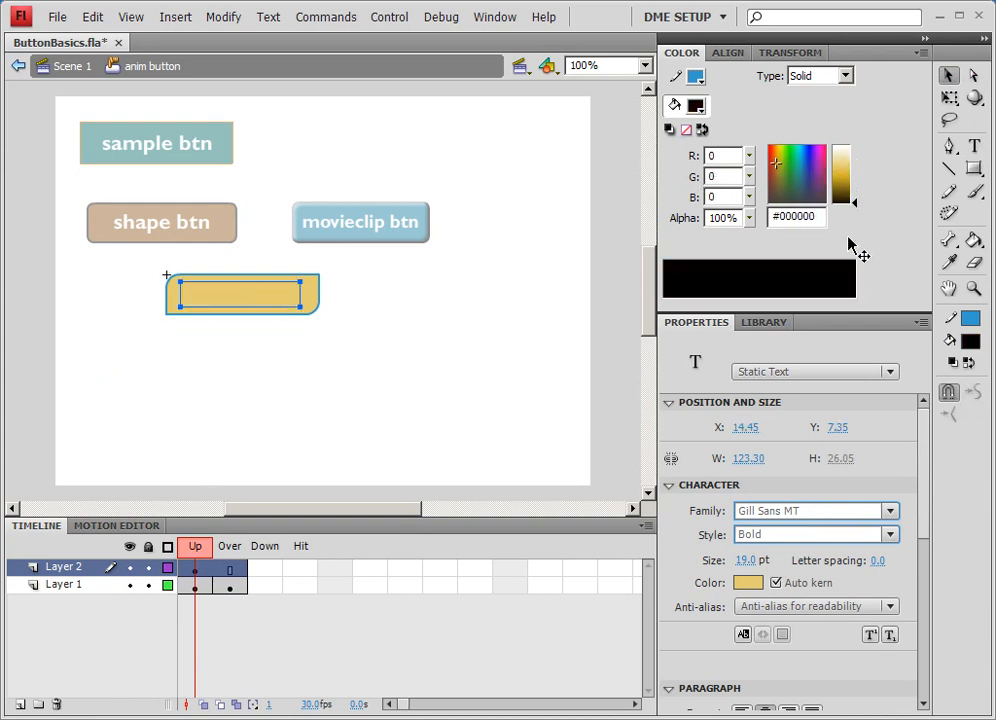
{"action": "left_click_drag", "start_coordinate": [268, 290], "coordinate": [319, 305]}
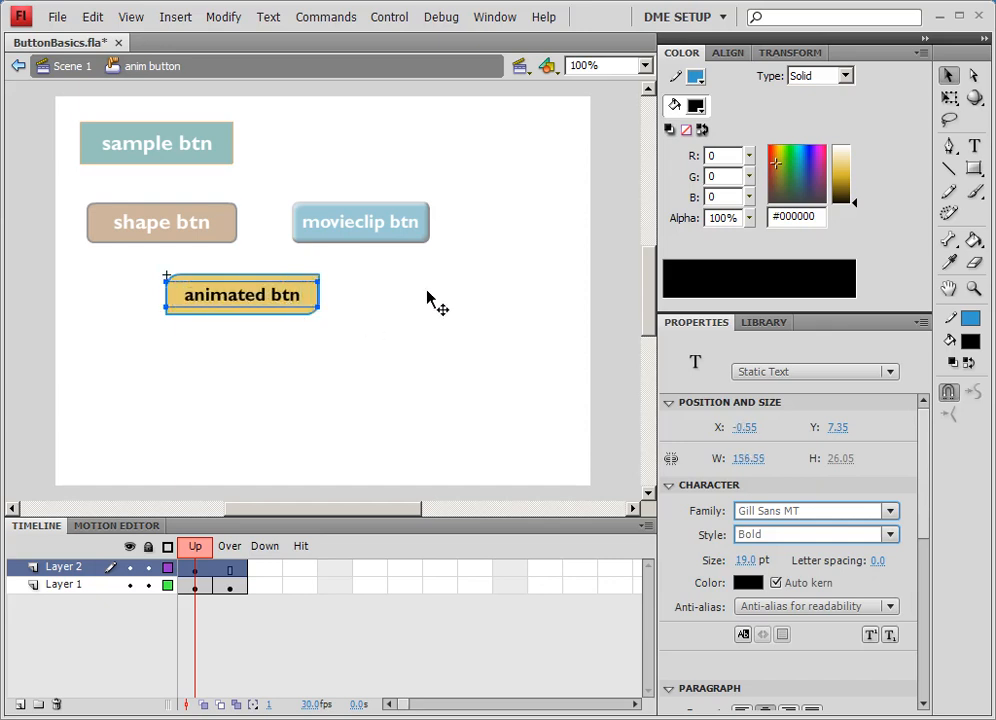
- Return to Scene 1 and test the movie to preview all the buttons
{"action": "left_click", "coordinate": [84, 72]}
{"action": "left_click", "coordinate": [474, 358]}
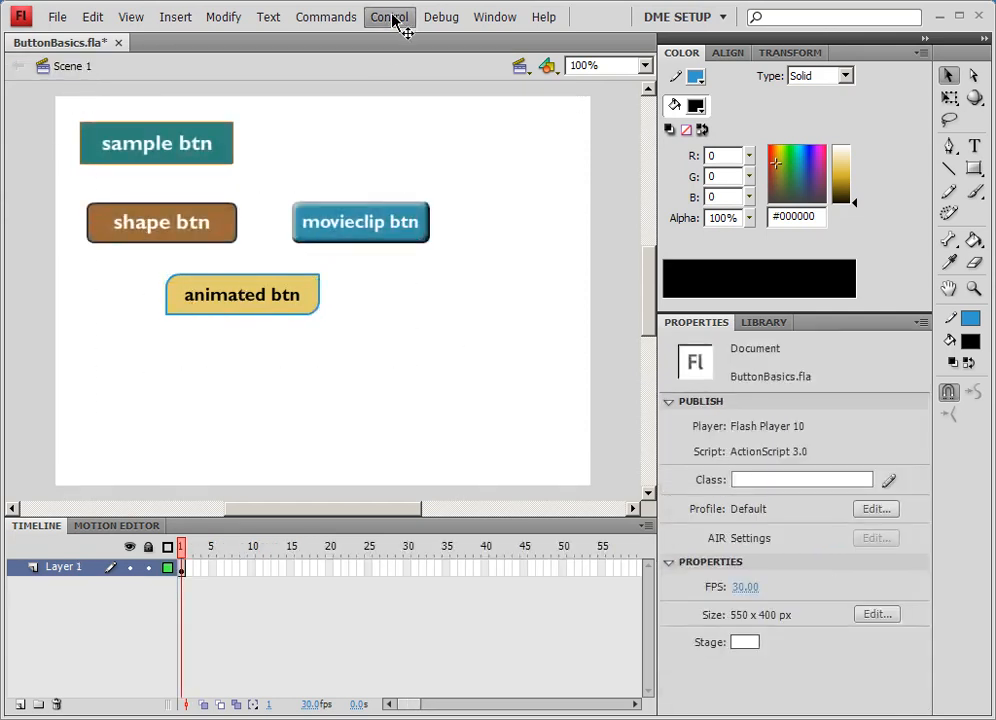
{"action": "left_click", "coordinate": [397, 22]}
{"action": "left_click", "coordinate": [428, 137]}
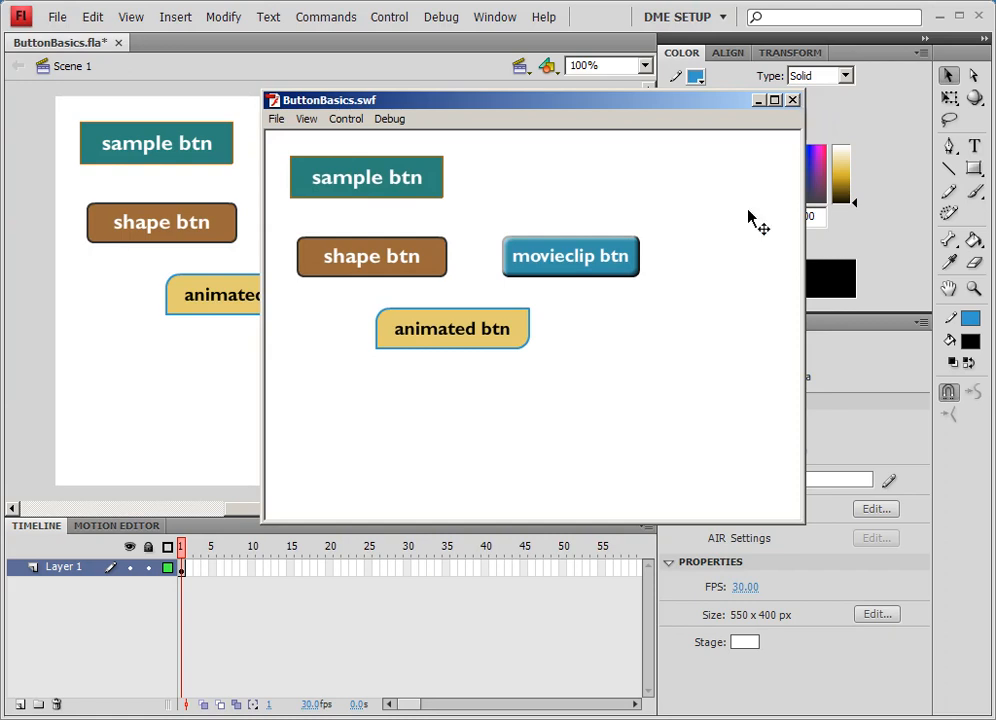
{"action": "left_click", "coordinate": [433, 718]}
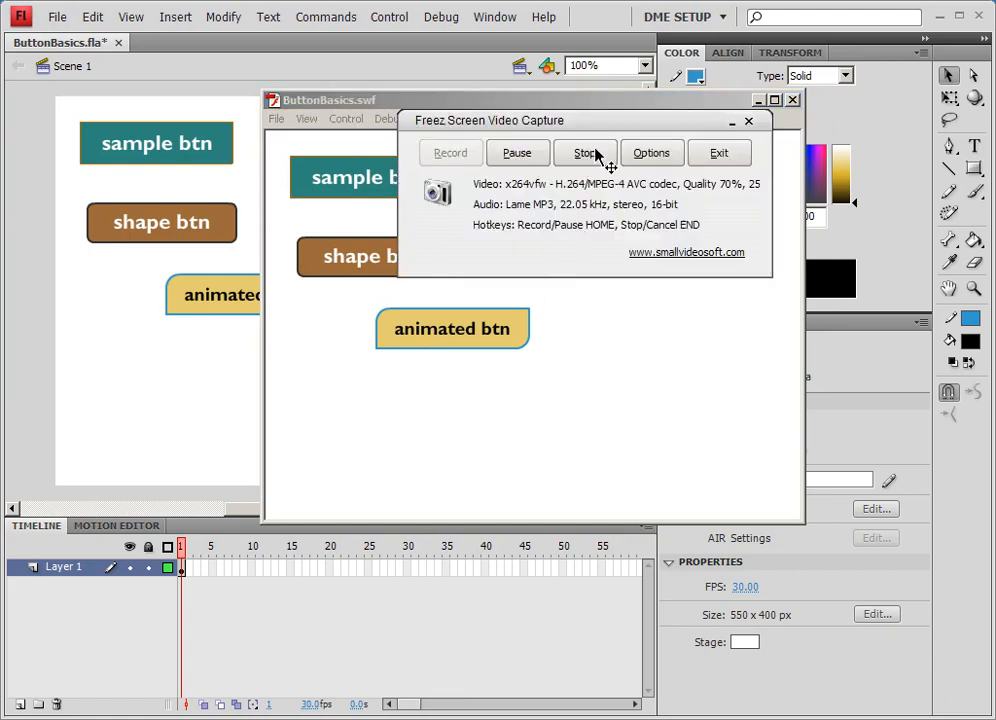